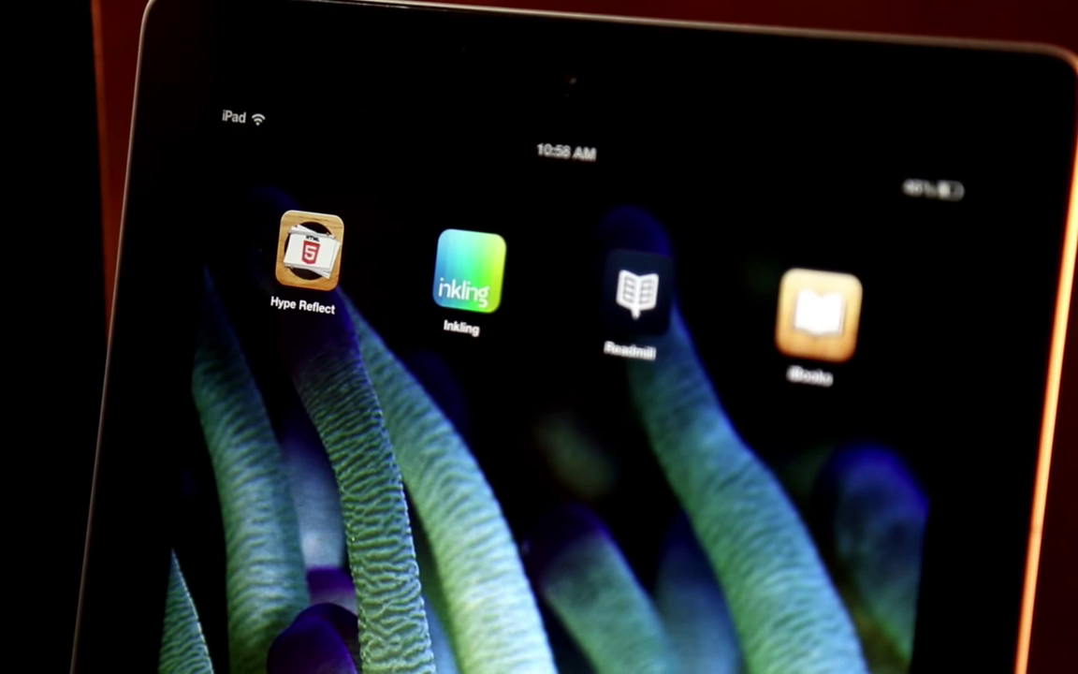
Send the scene preview to the iPad and mirror it live in Hype Reflect.
left_click(309, 248)
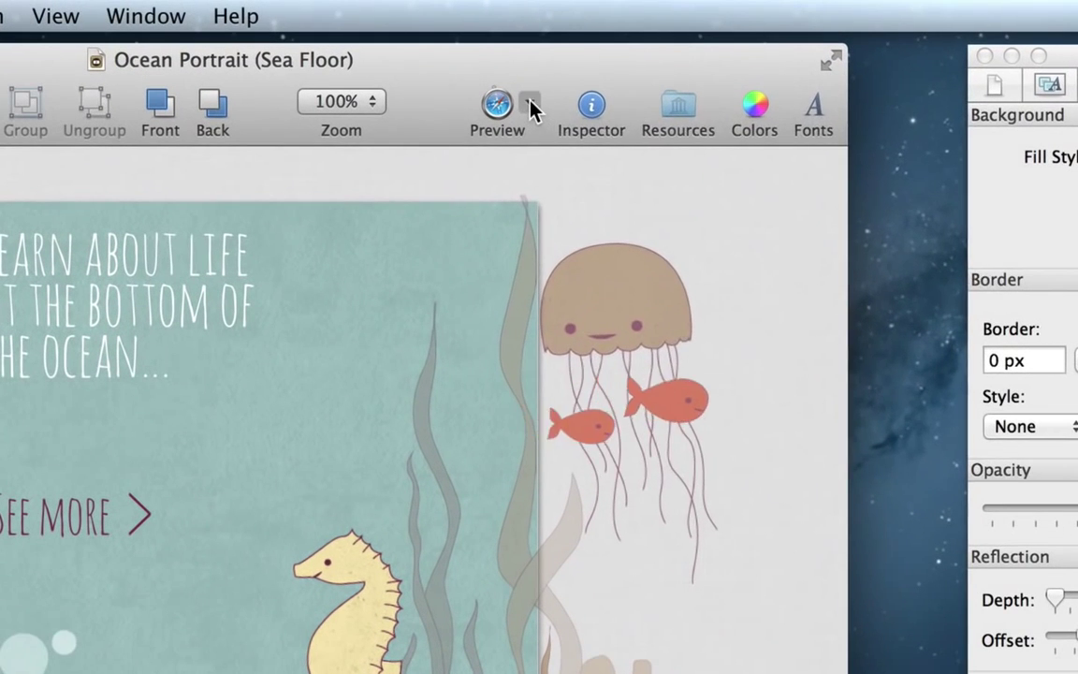
left_click(645, 45)
left_click(784, 392)
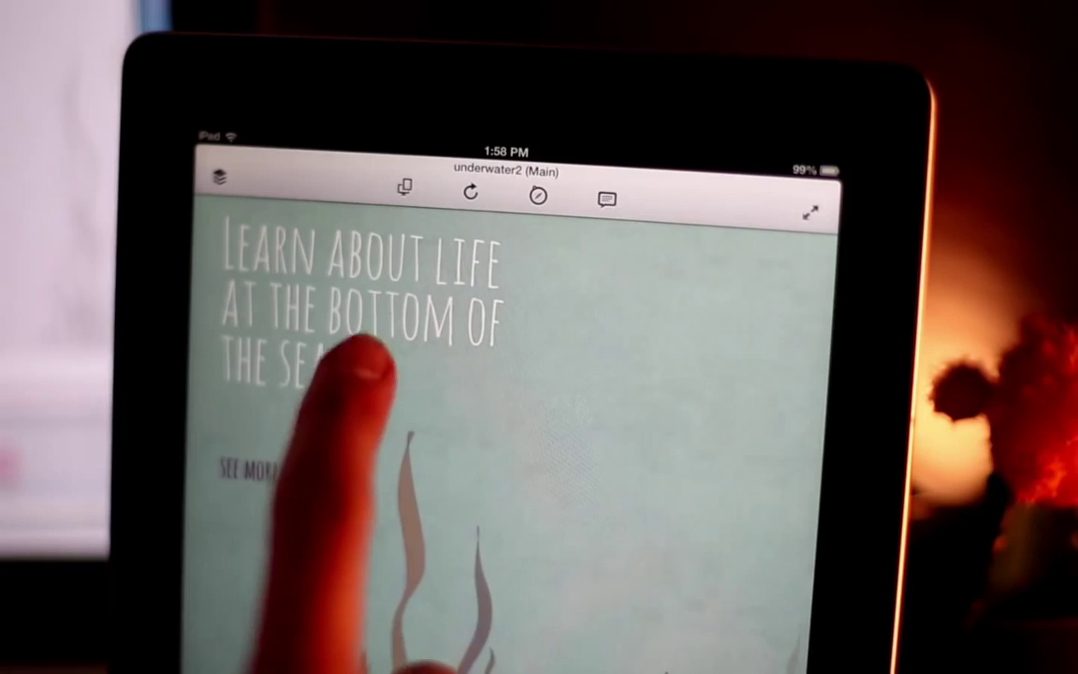
left_click(403, 186)
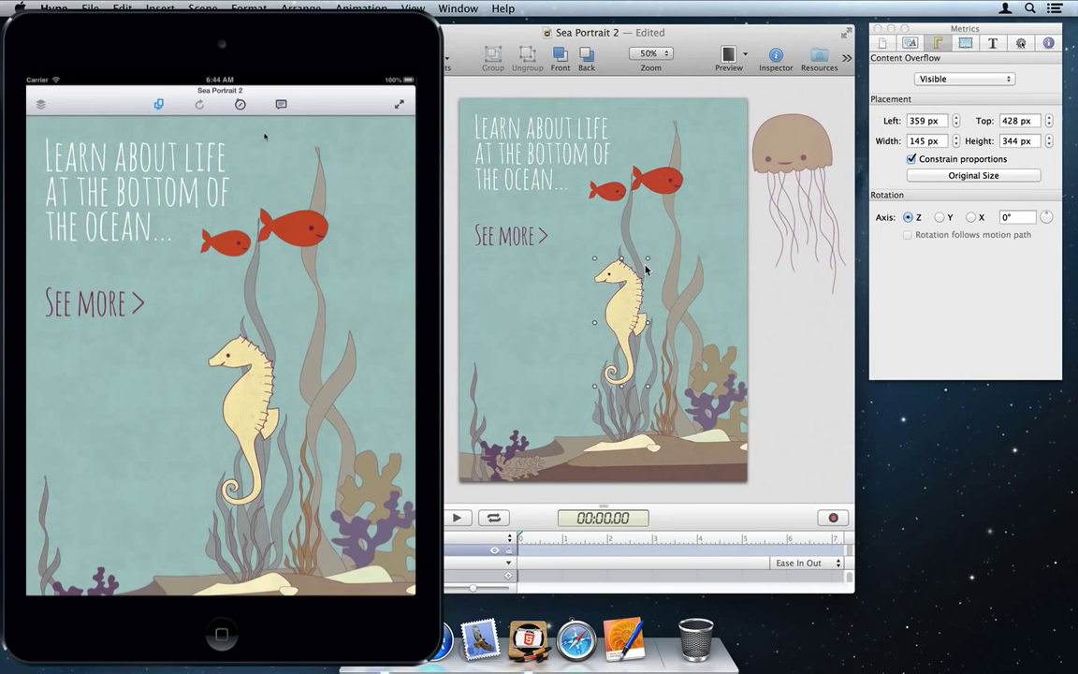
Enlarge the seahorse and change the headline text to 'Under the sea'.
mouse_move(647, 258)
left_mouse_down()
mouse_move(660, 232)
mouse_move(655, 241)
left_mouse_up()
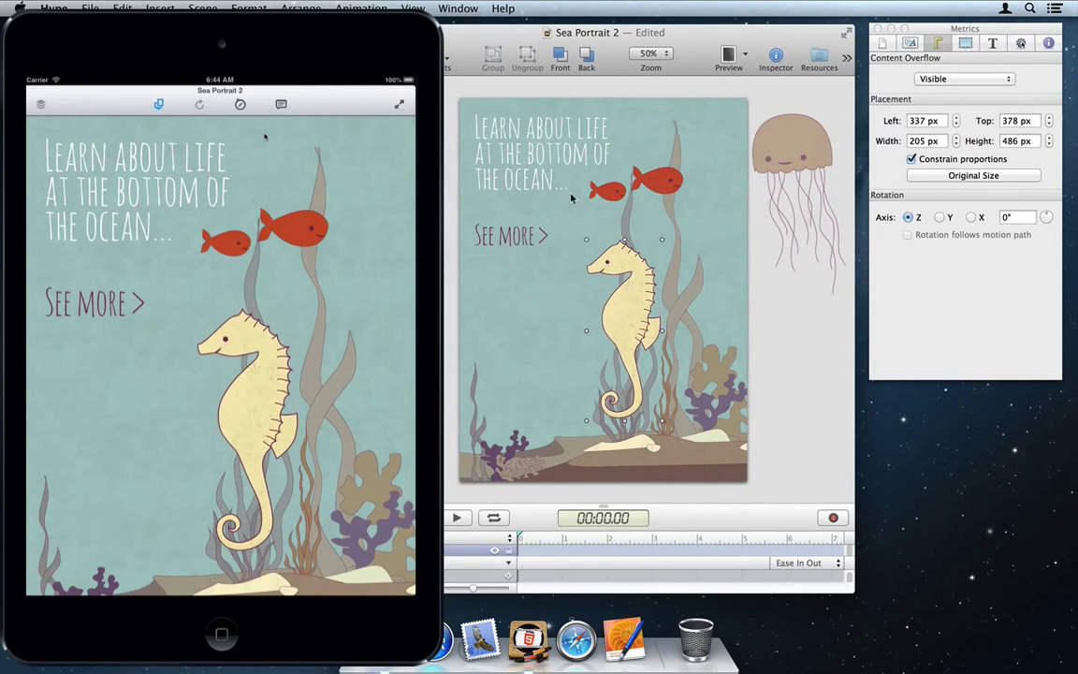
left_click(532, 159)
type("Under the seas")
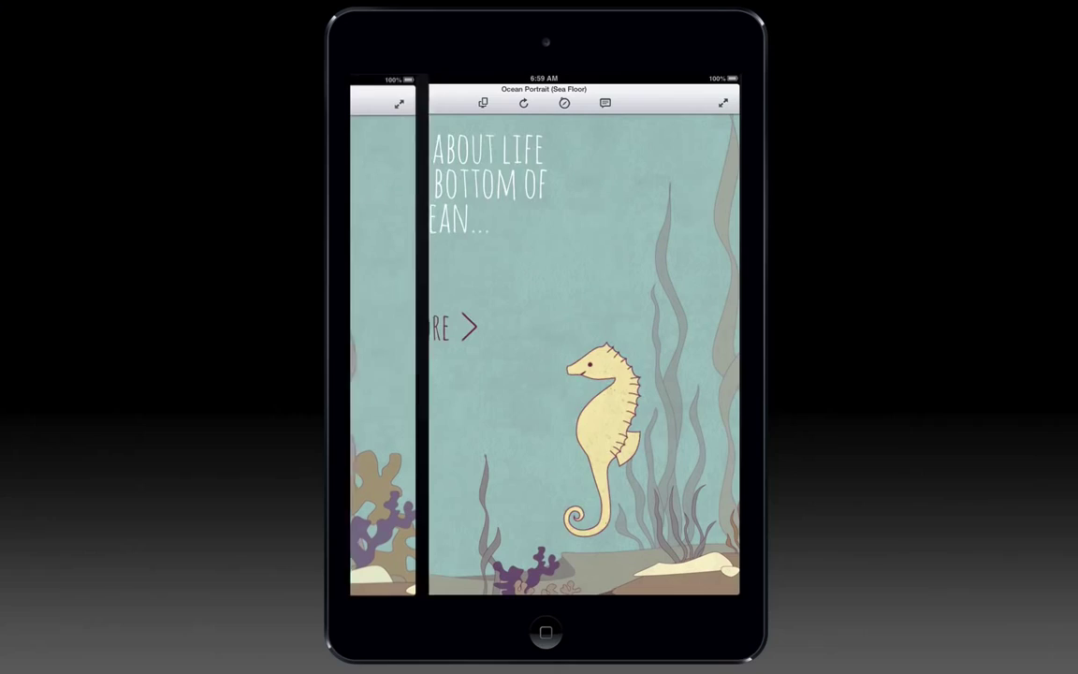
Show the Jellyfish scene in Hype Reflect, open the console, and flip to the Safari view.
left_click(363, 104)
left_click(409, 178)
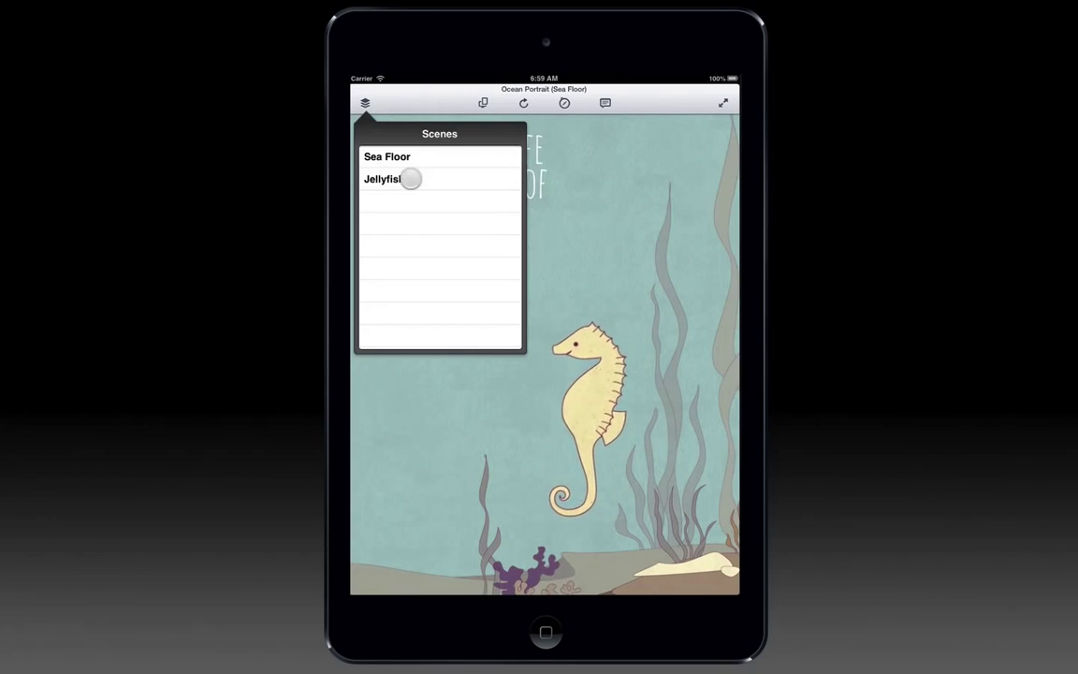
left_click(606, 103)
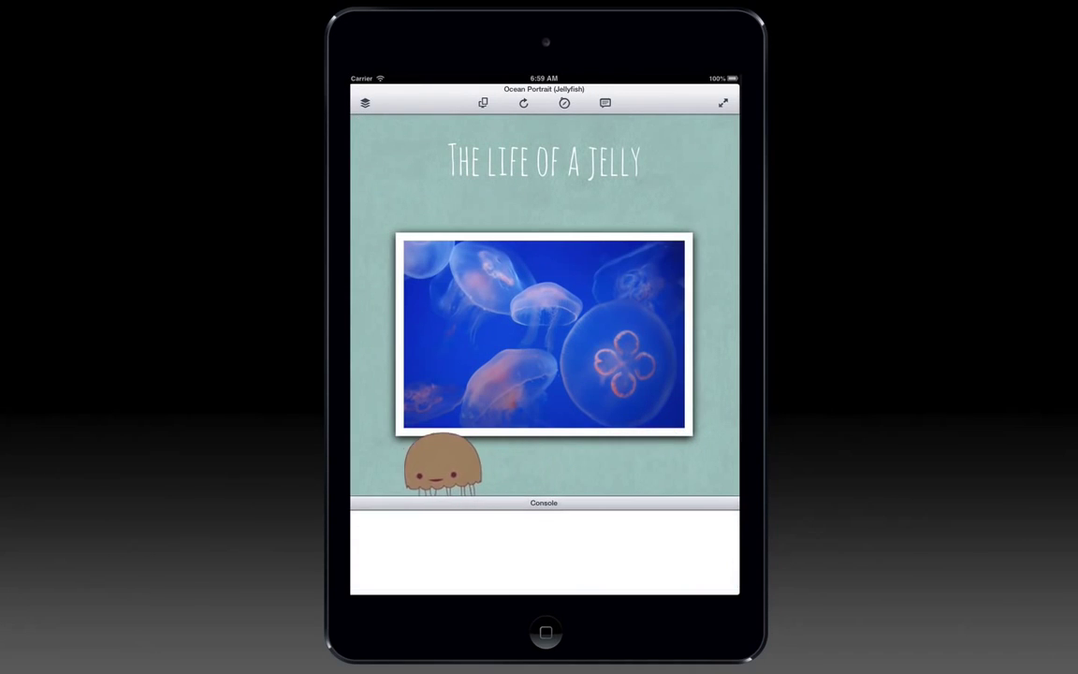
left_click(568, 103)
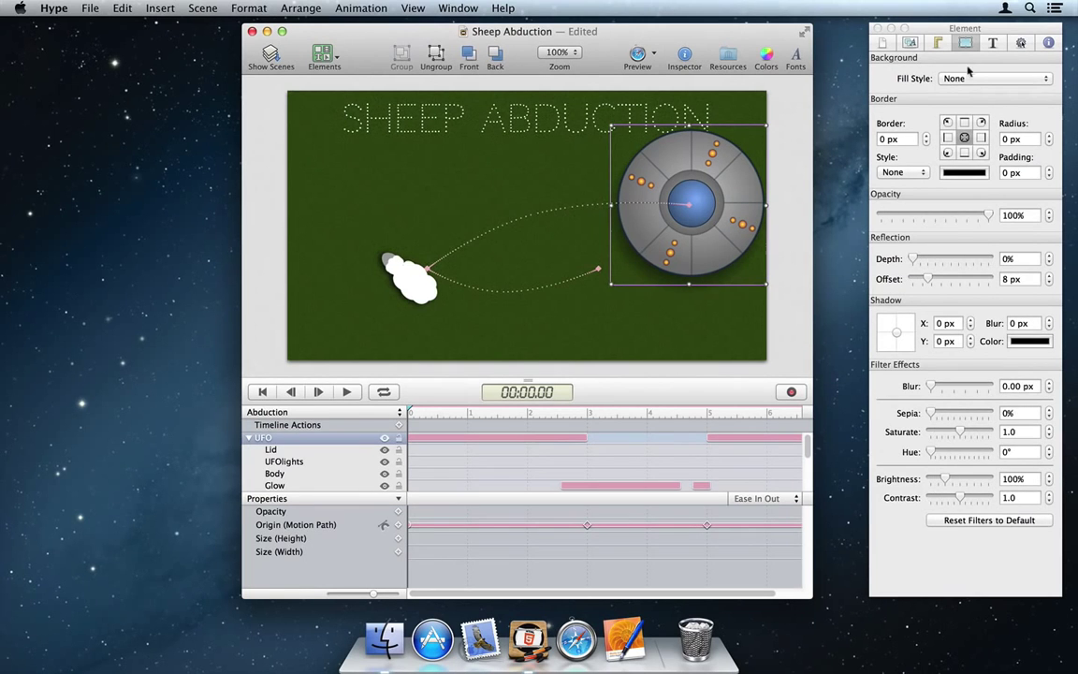
Add a second UFO click action that plays the Communication.mp3 sound.
left_click(1023, 44)
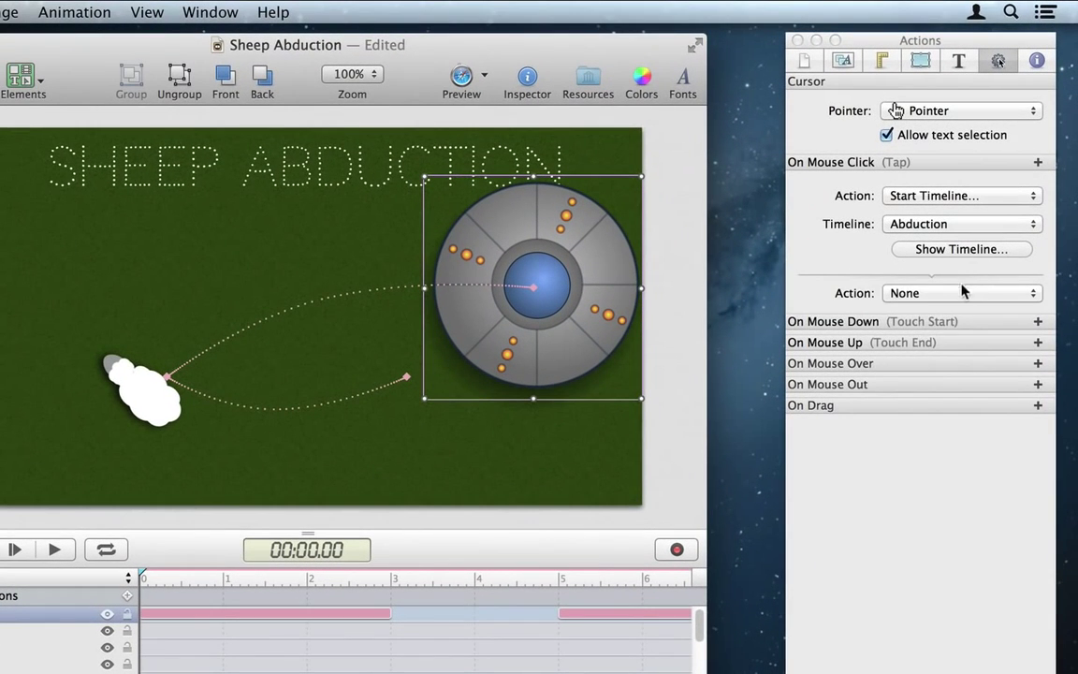
left_click(965, 292)
left_click(998, 375)
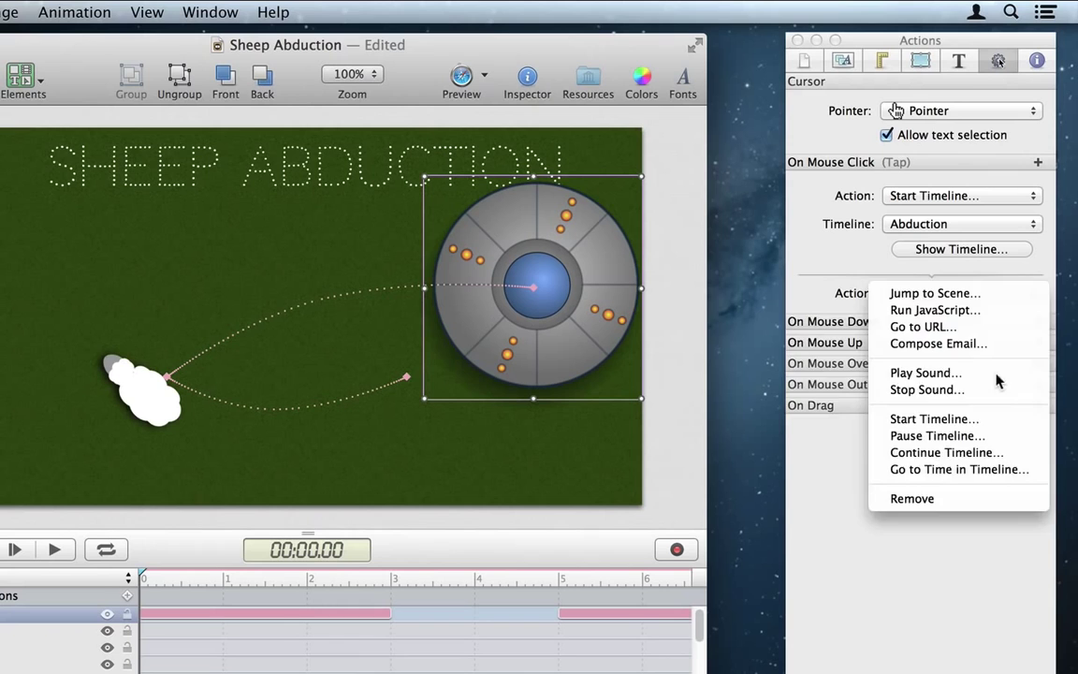
left_click(955, 321)
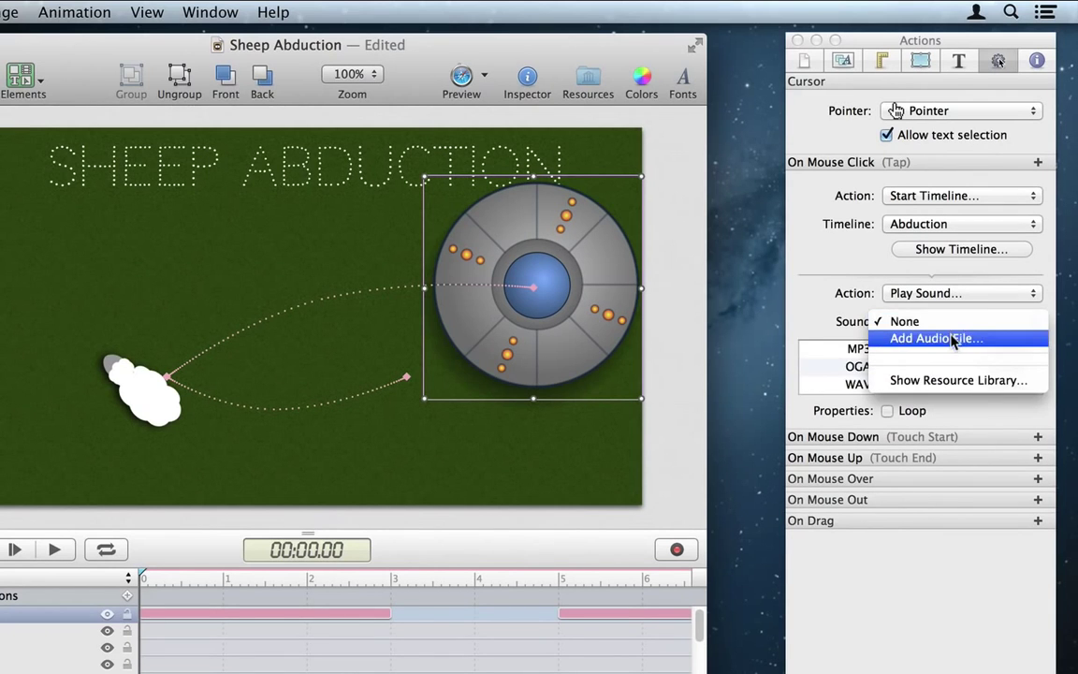
left_click(953, 339)
left_click(573, 263)
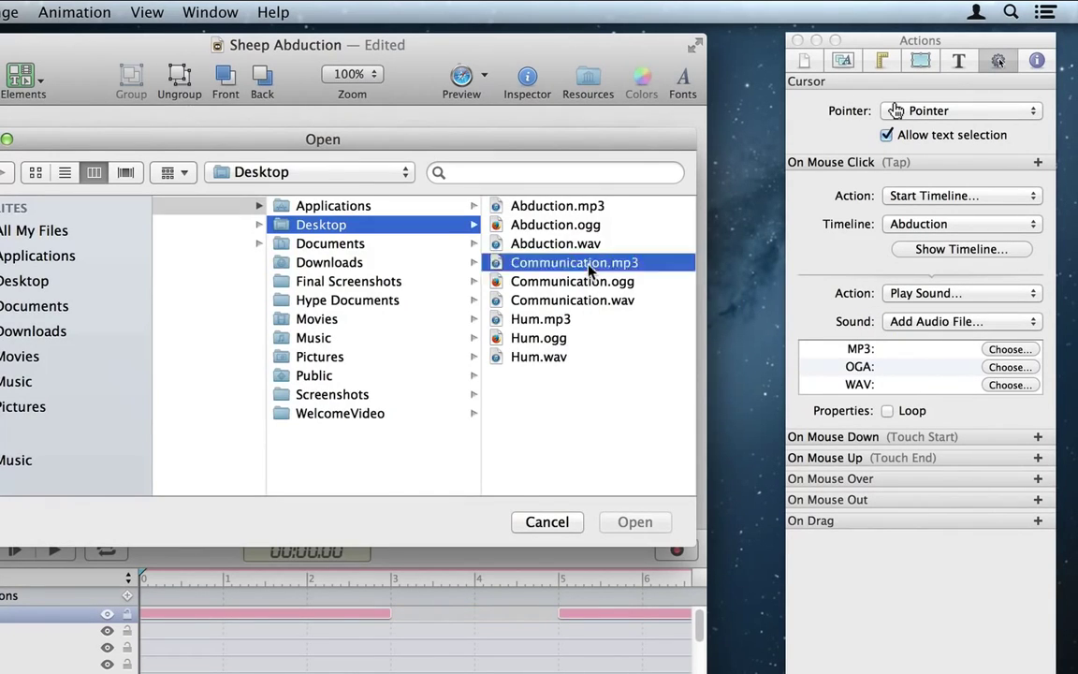
left_click(635, 522)
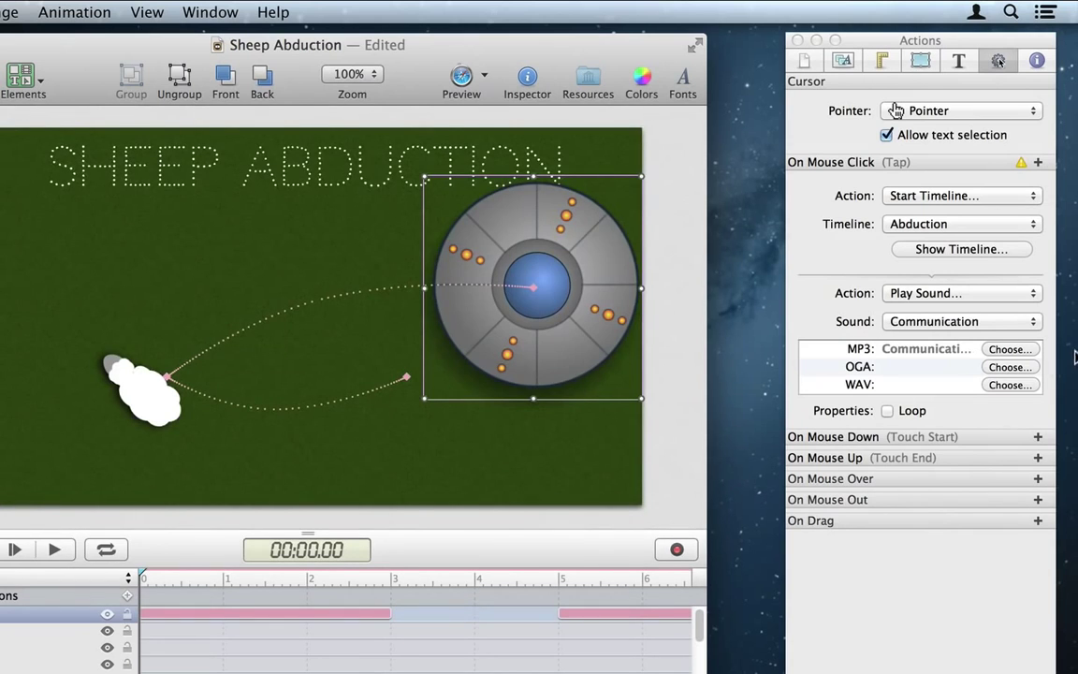
Attach Communication.ogg as the sound's OGG source.
left_click(1011, 366)
left_click(212, 234)
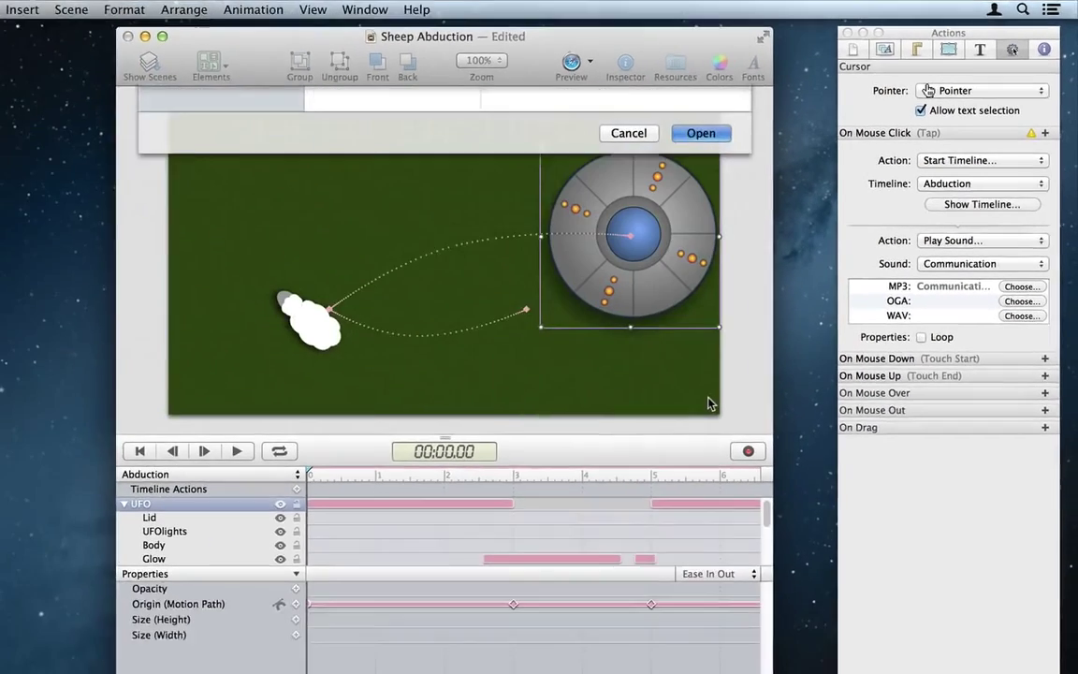
left_click(618, 477)
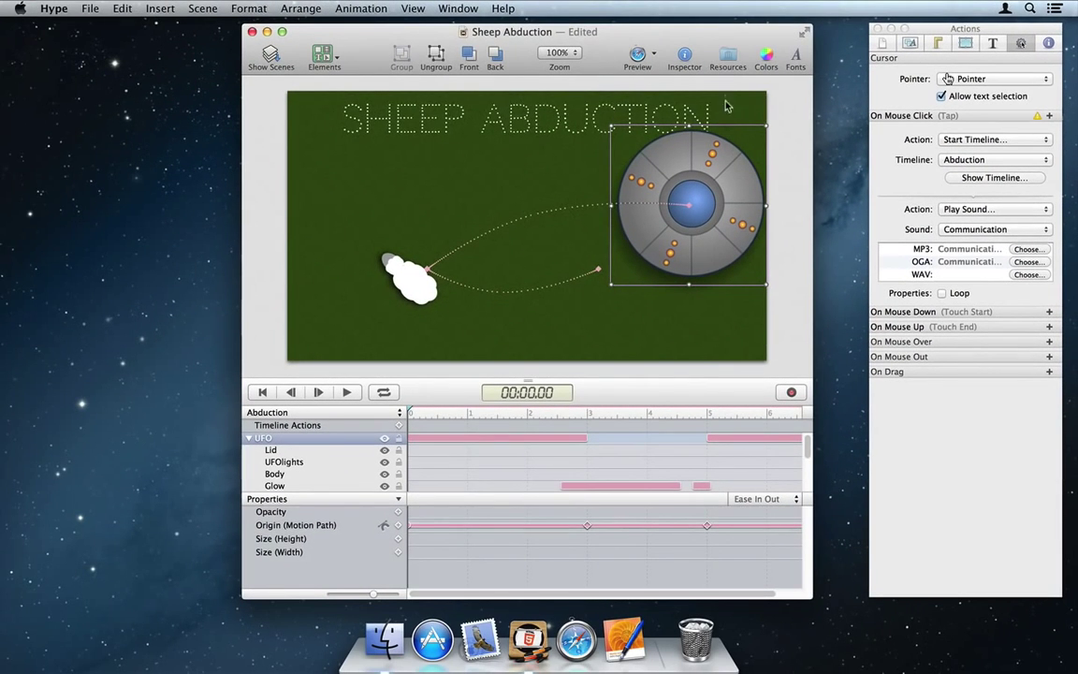
Add Communication.wav as the WAV source in the Resource Library.
left_click(729, 58)
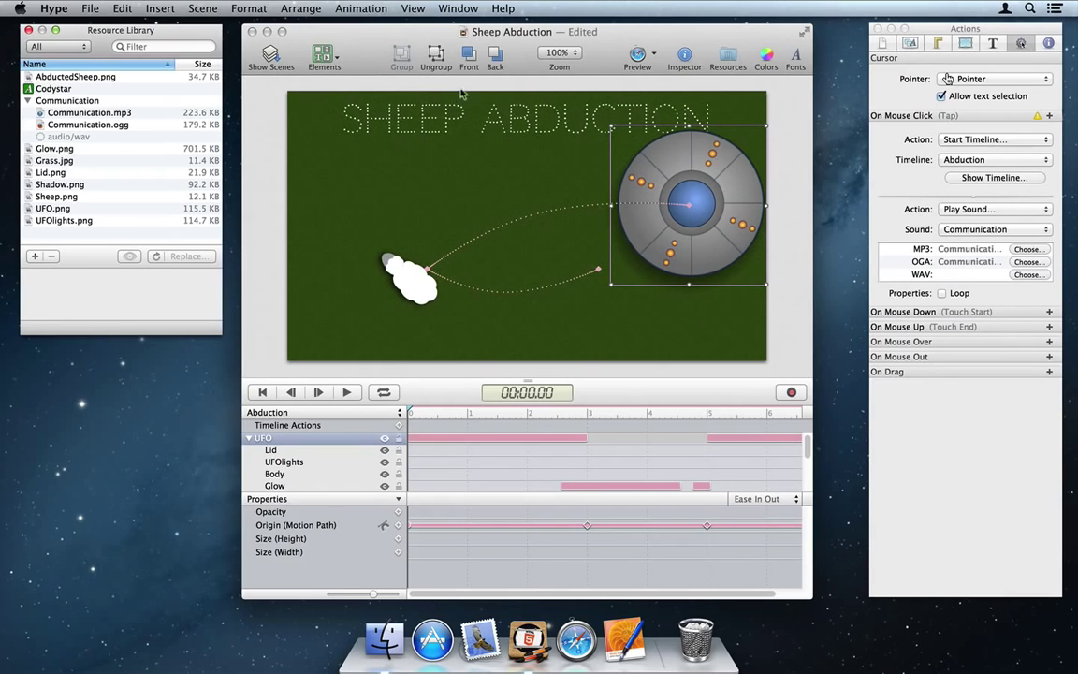
left_click(75, 137)
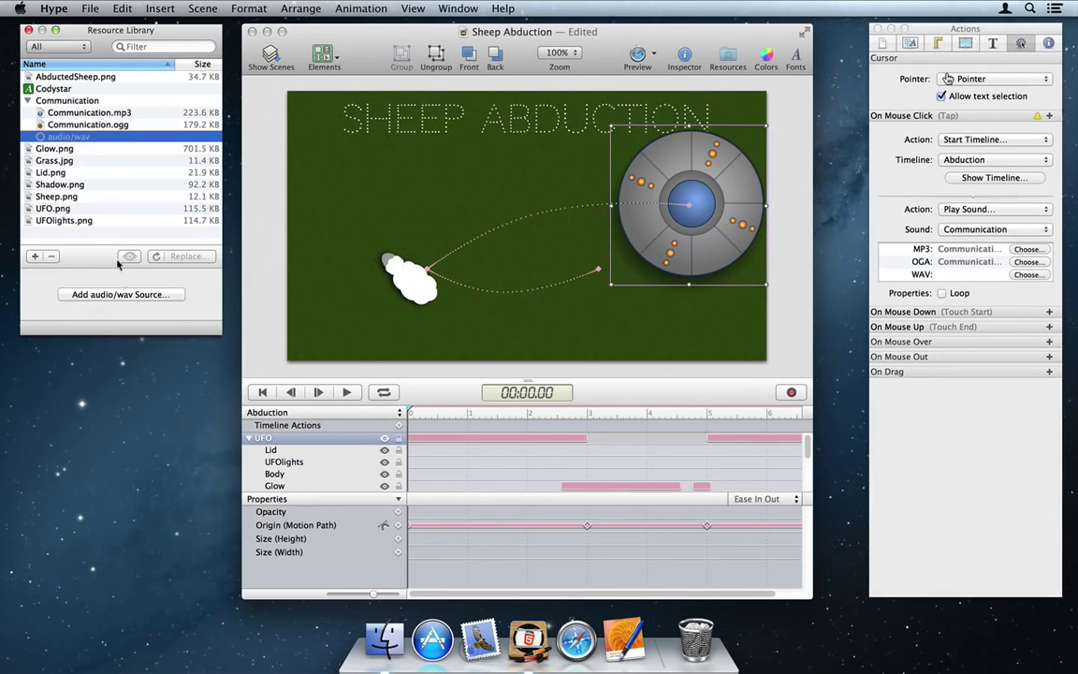
left_click(158, 295)
left_click(474, 181)
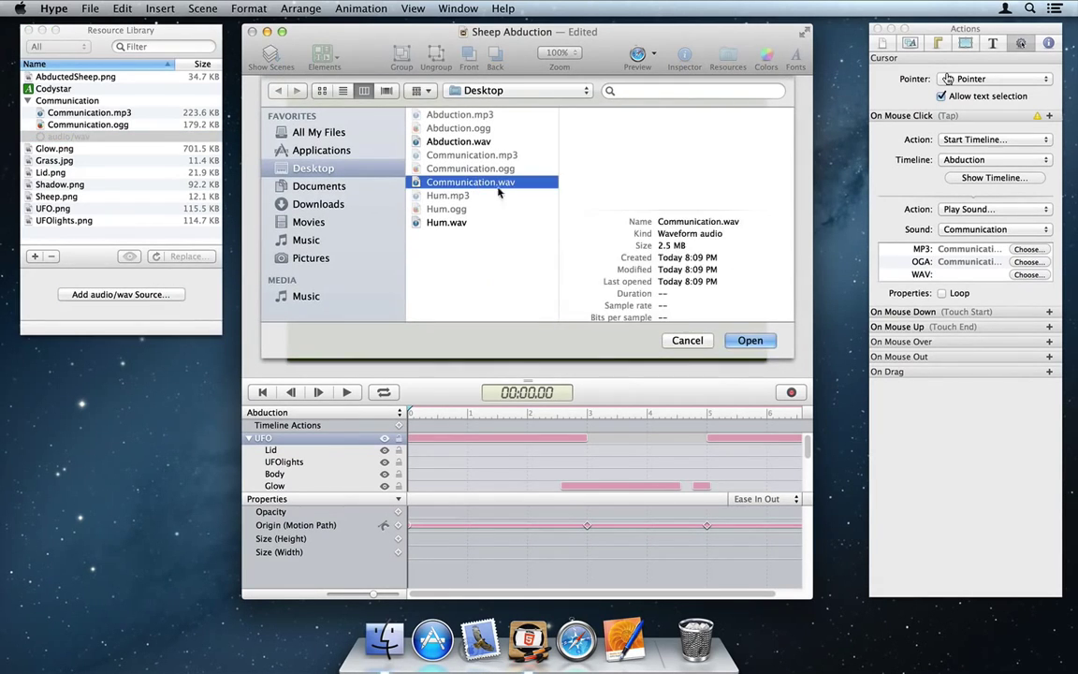
left_click(750, 340)
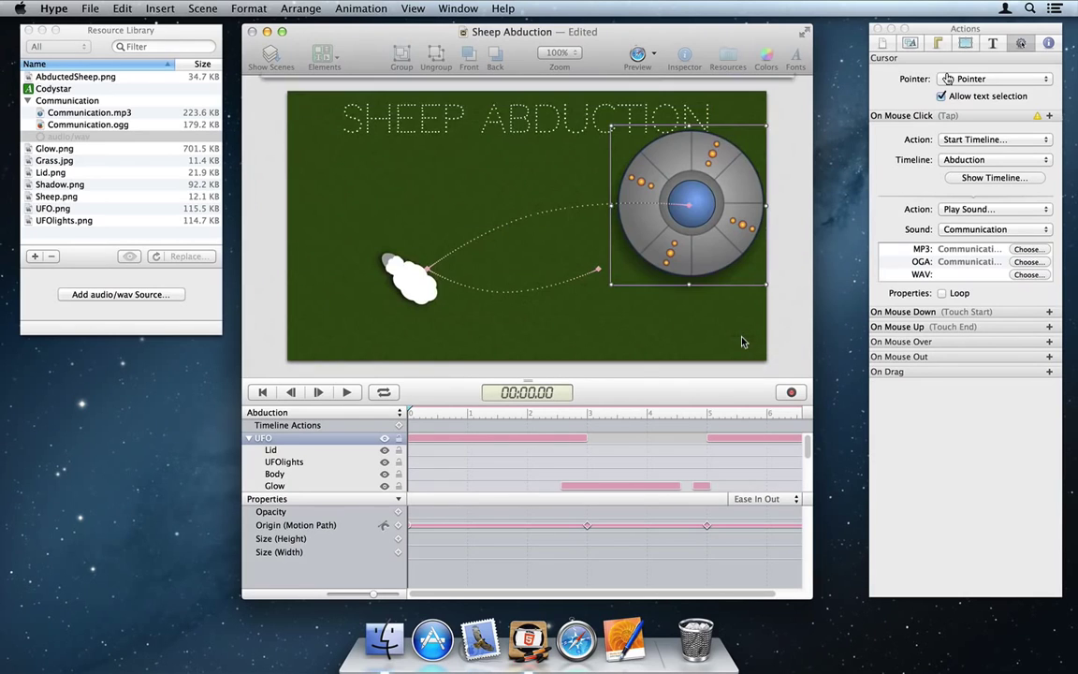
Import the desktop Abduction and Hum audio files into the library, then select Hum.mp3.
left_click(819, 248)
left_click_drag(906, 274, 103, 175)
left_click(103, 175)
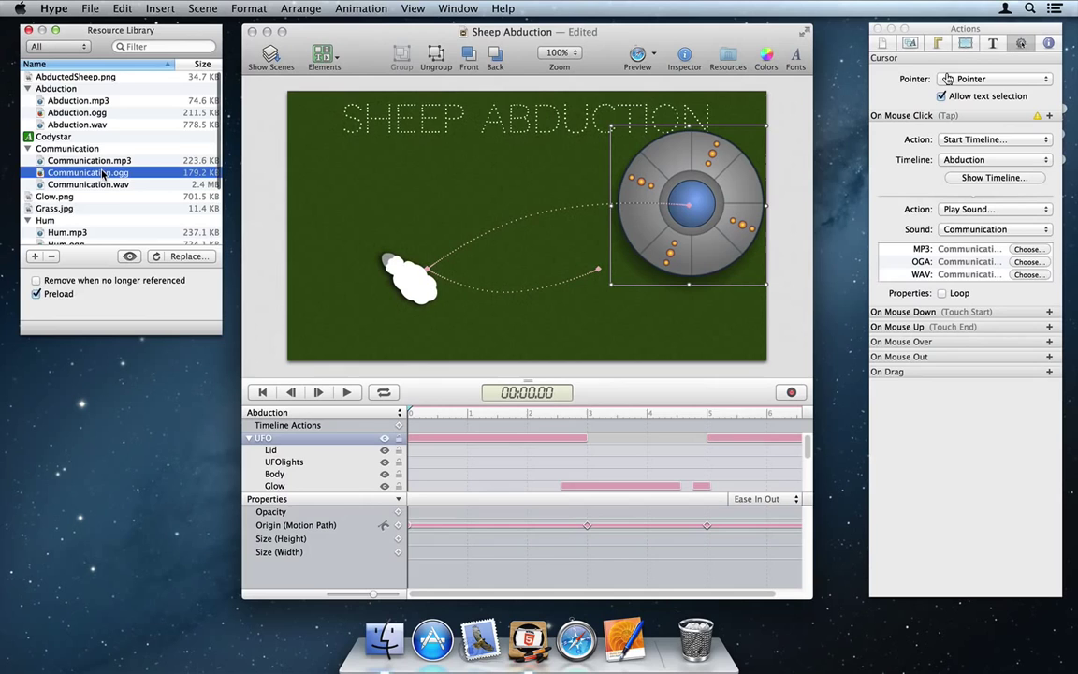
scroll(103, 174, "down", 2)
left_click(89, 207)
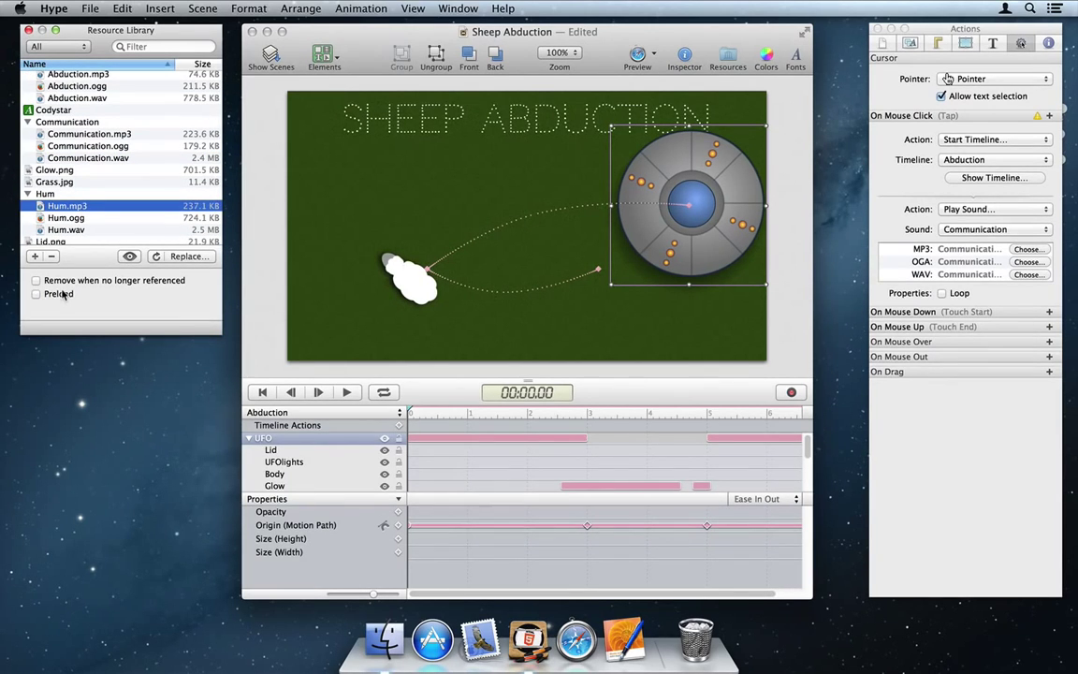
Add an On Scene Load action that plays the Hum sound.
left_click(909, 43)
left_click(1049, 220)
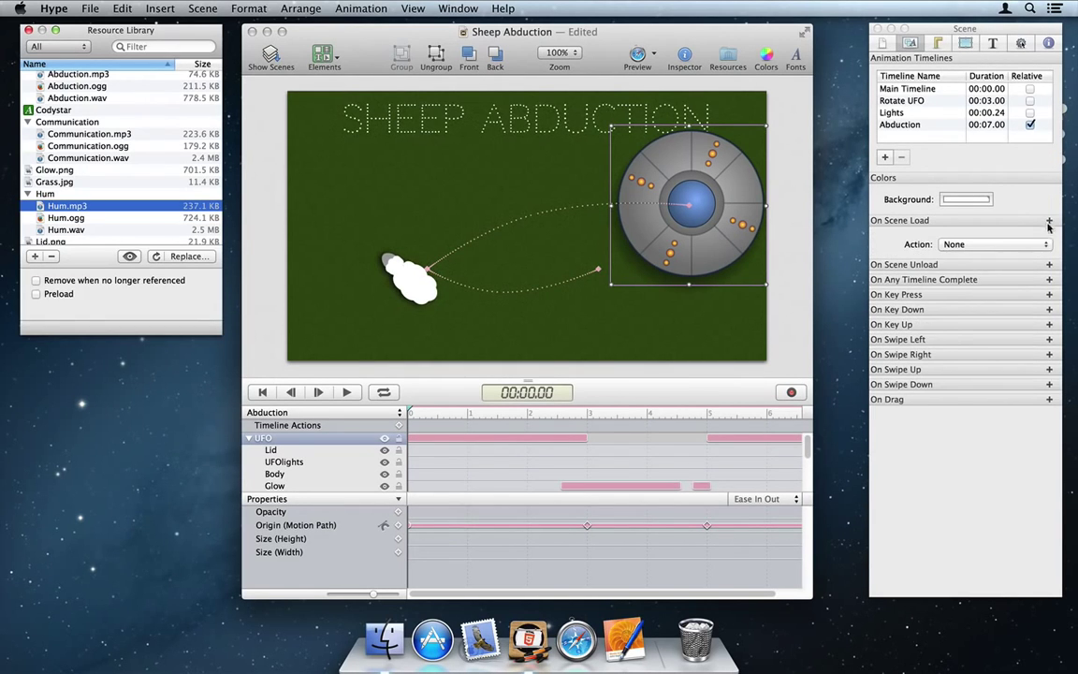
left_click(950, 245)
left_click(998, 307)
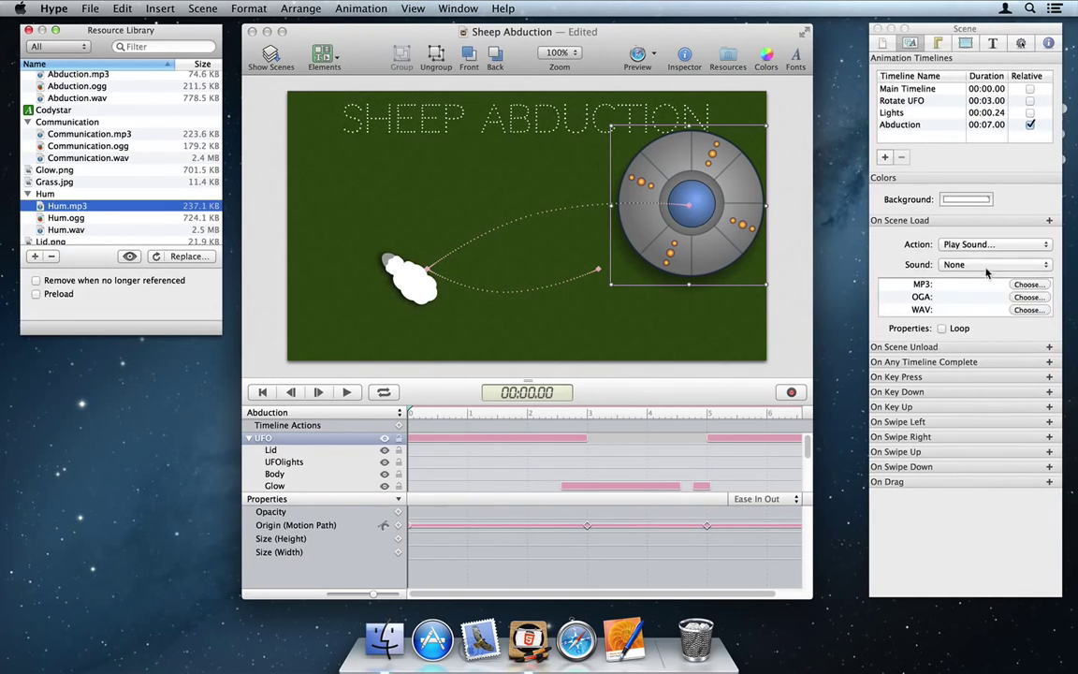
left_click(985, 266)
left_click(983, 321)
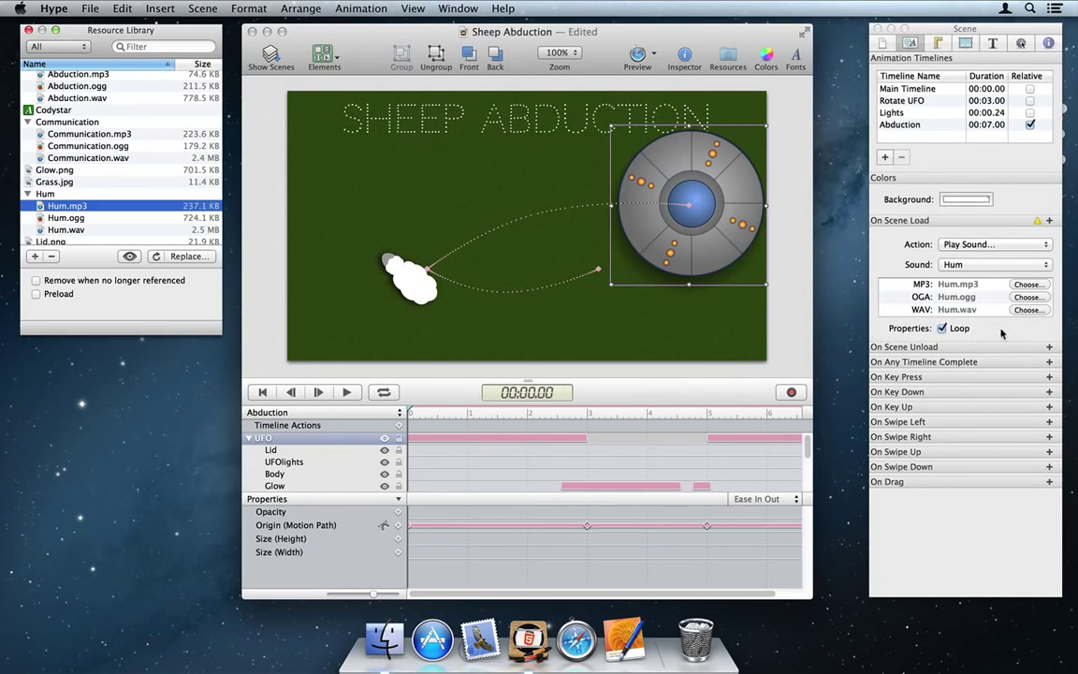
Add a timeline action at about 3 seconds that plays Abduction, then preview the scene.
left_click_drag(466, 412, 603, 413)
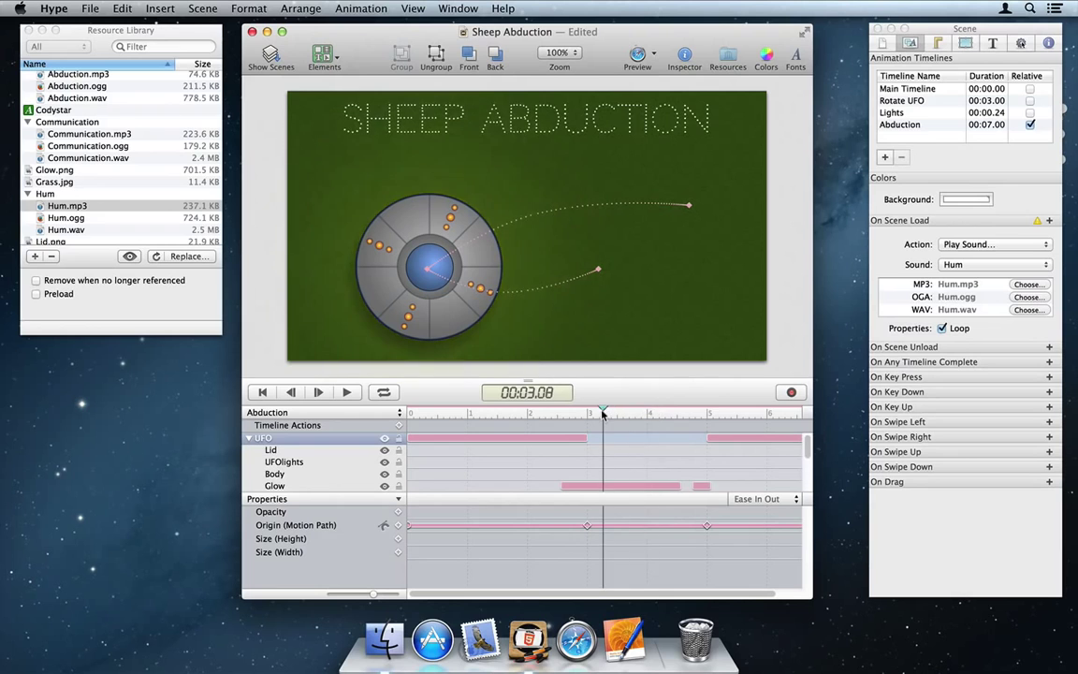
left_click(402, 423)
left_click(618, 473)
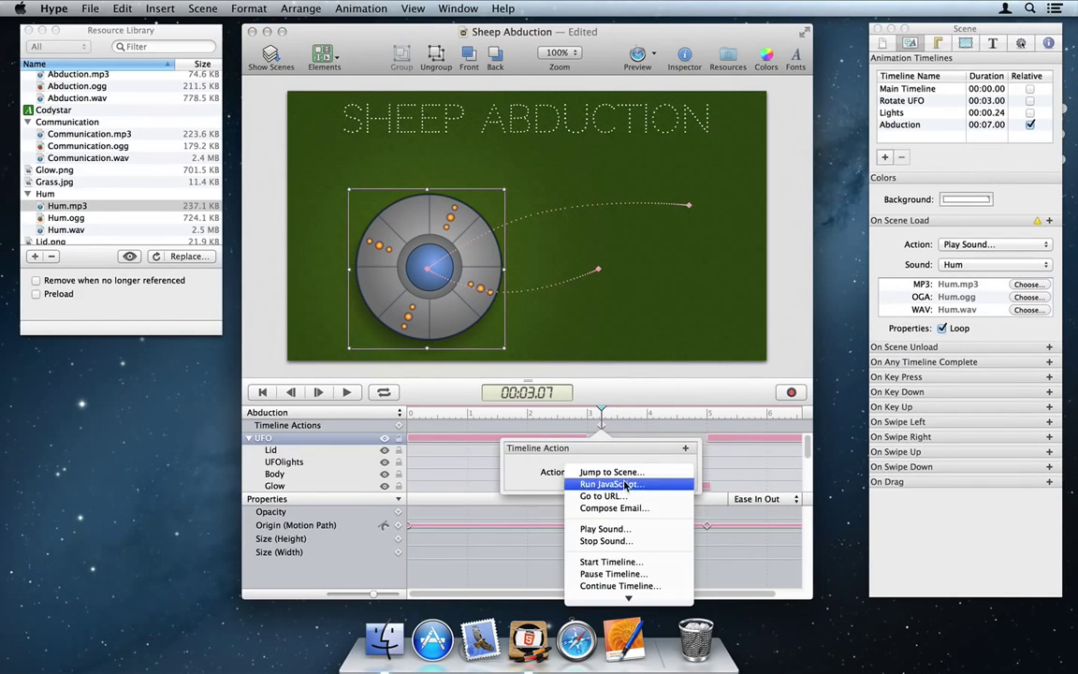
left_click(620, 530)
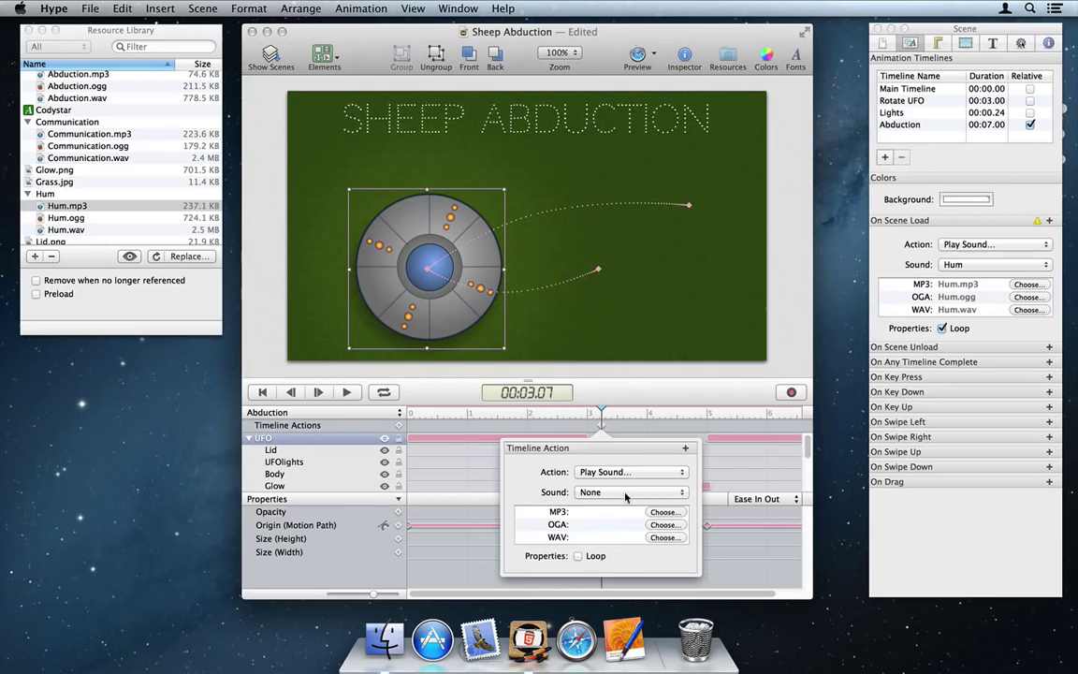
left_click(626, 494)
left_click(626, 527)
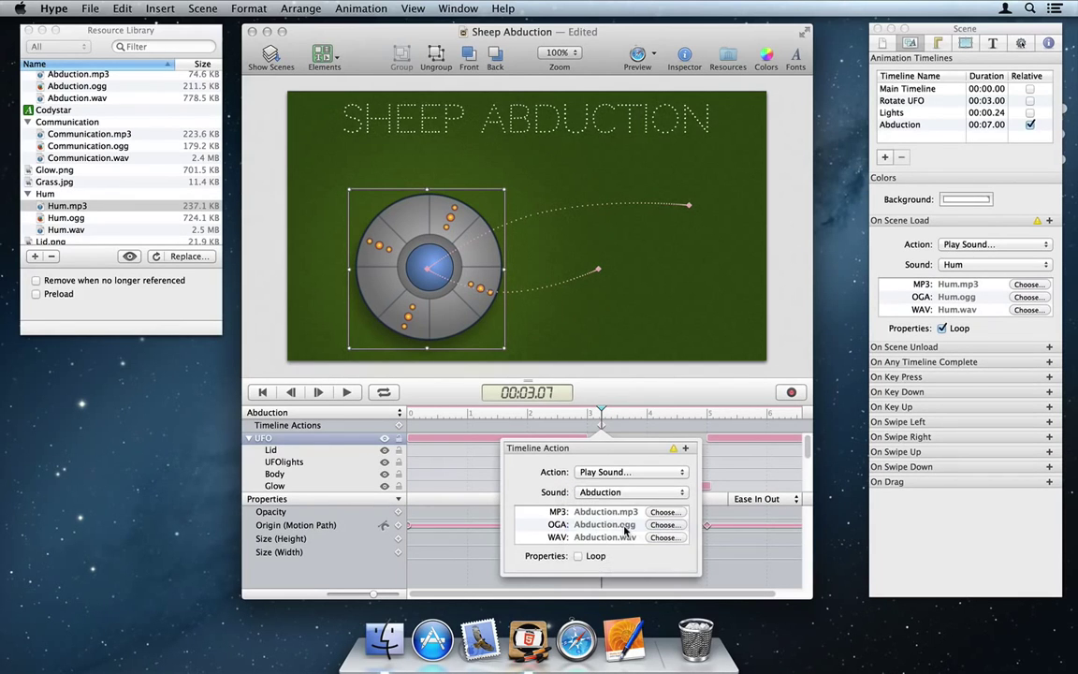
left_click(621, 392)
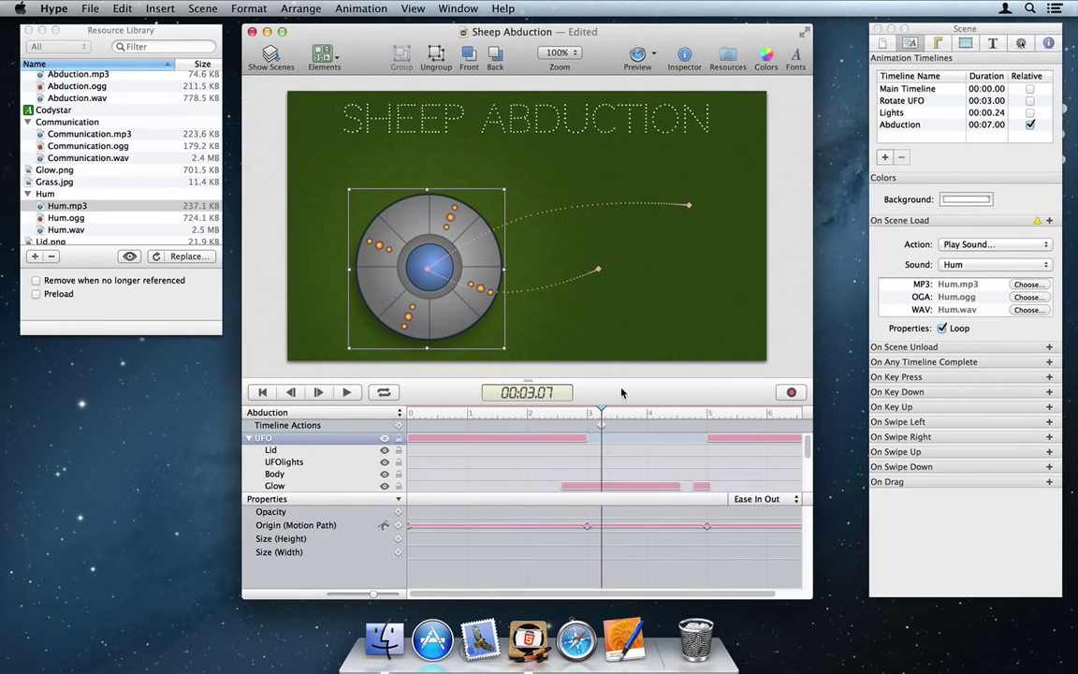
left_click(642, 57)
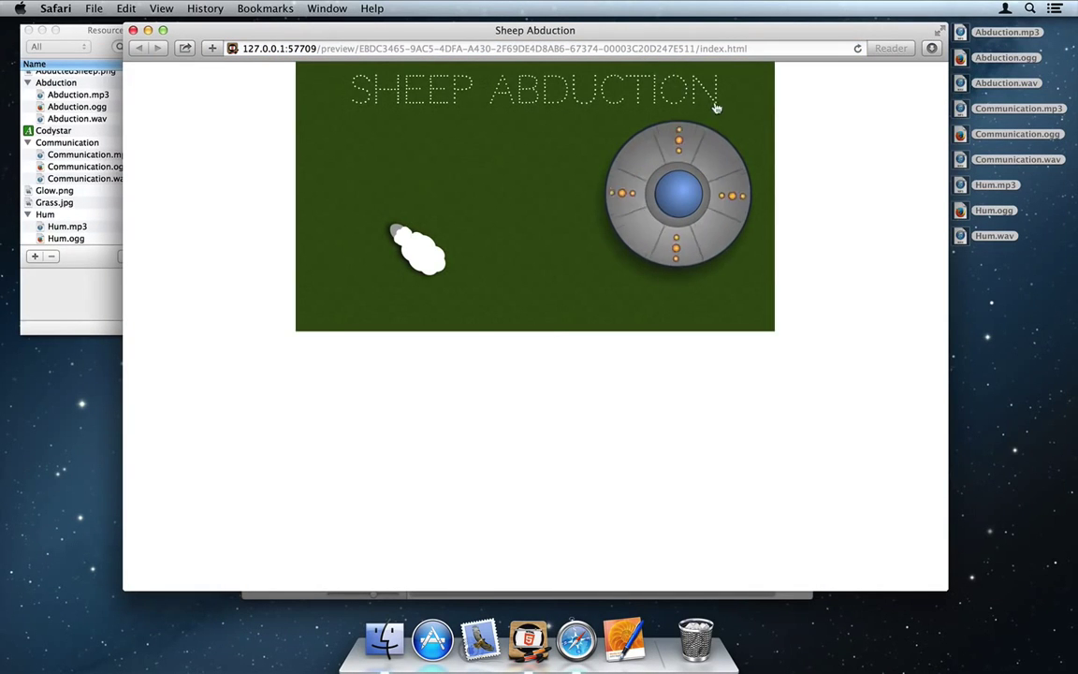
Click the UFO in the Safari preview to play the sheep abduction.
left_click(696, 191)
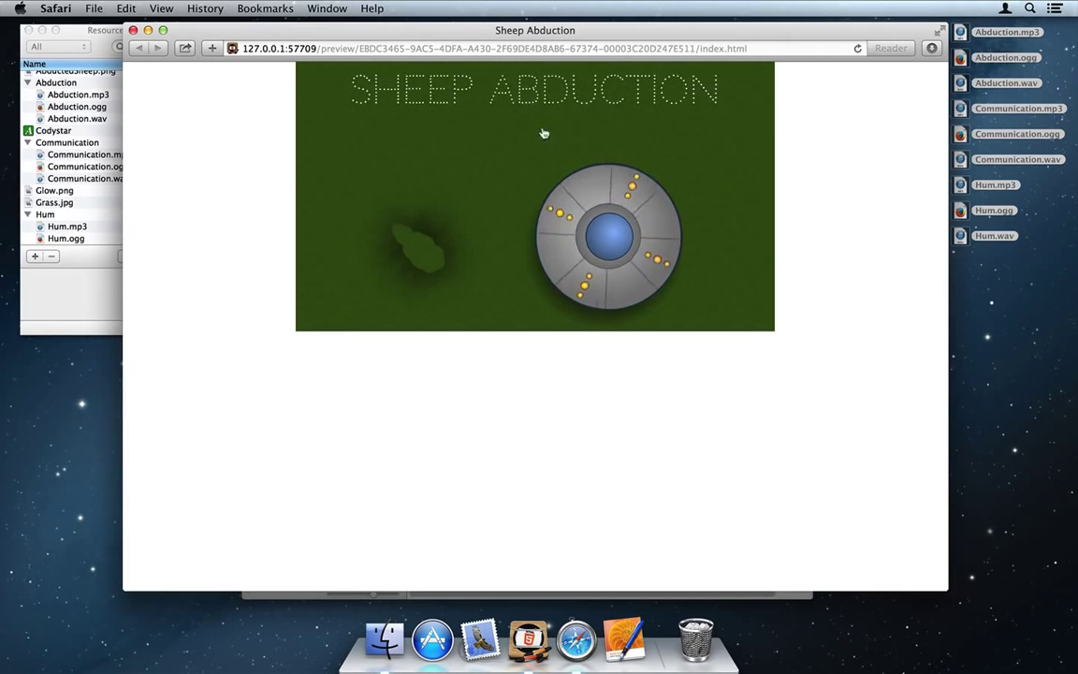
Close the Safari preview and preview the scene in Firefox instead.
left_click(132, 30)
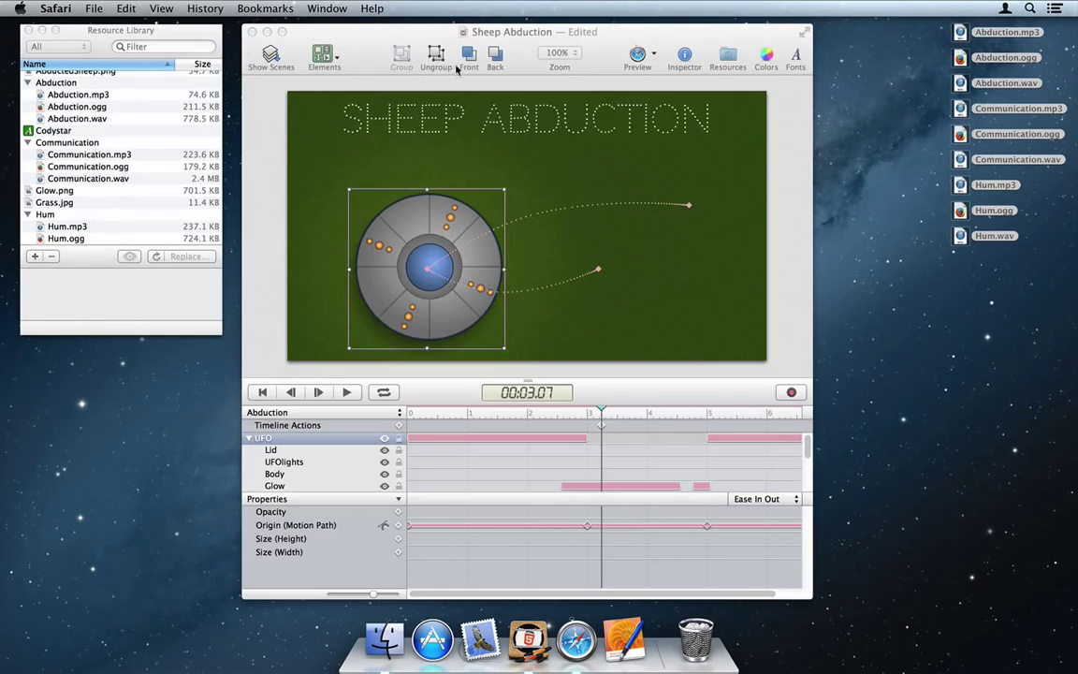
left_click(609, 42)
left_click(654, 55)
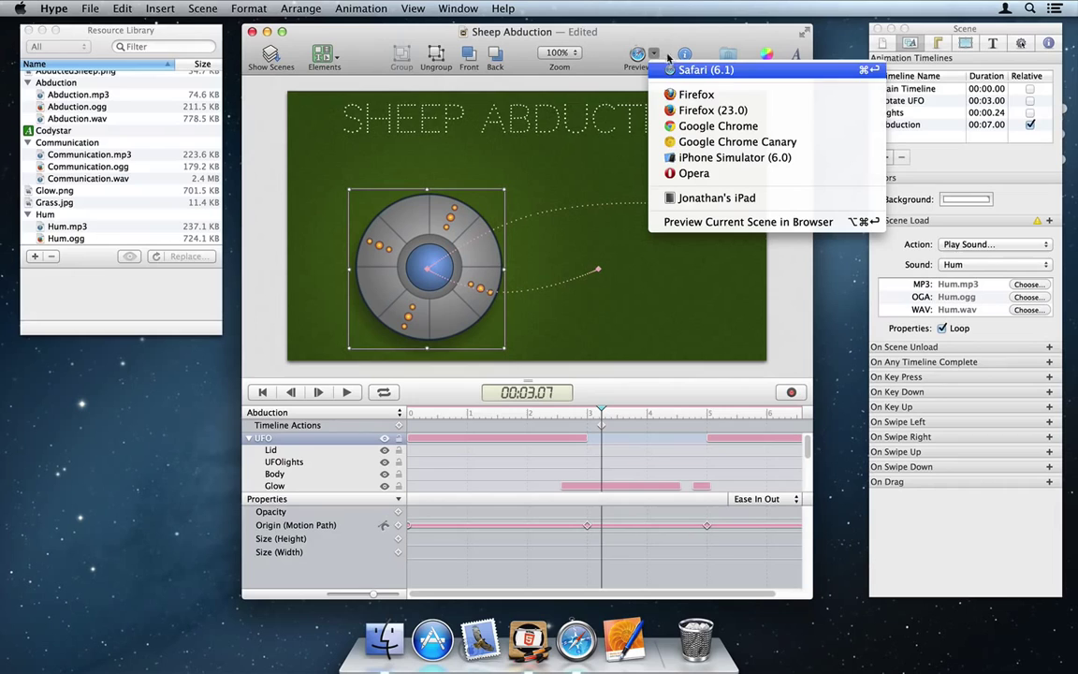
left_click(764, 115)
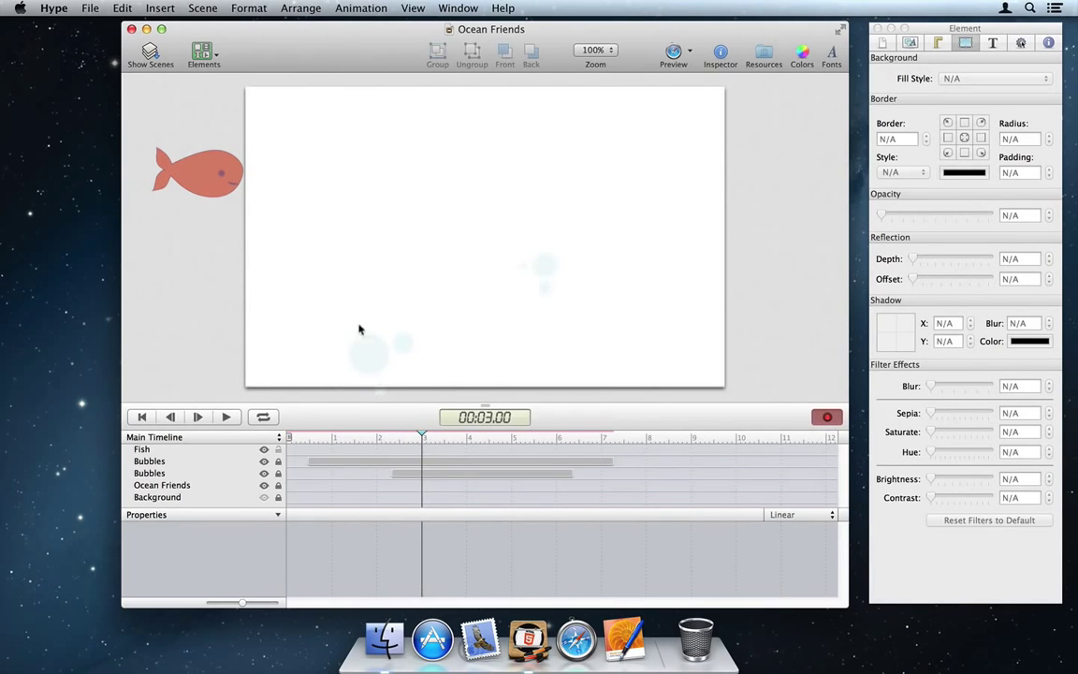
Animate the fish from off-stage left to the right edge along an S-curve and play it.
left_click_drag(213, 175, 772, 311)
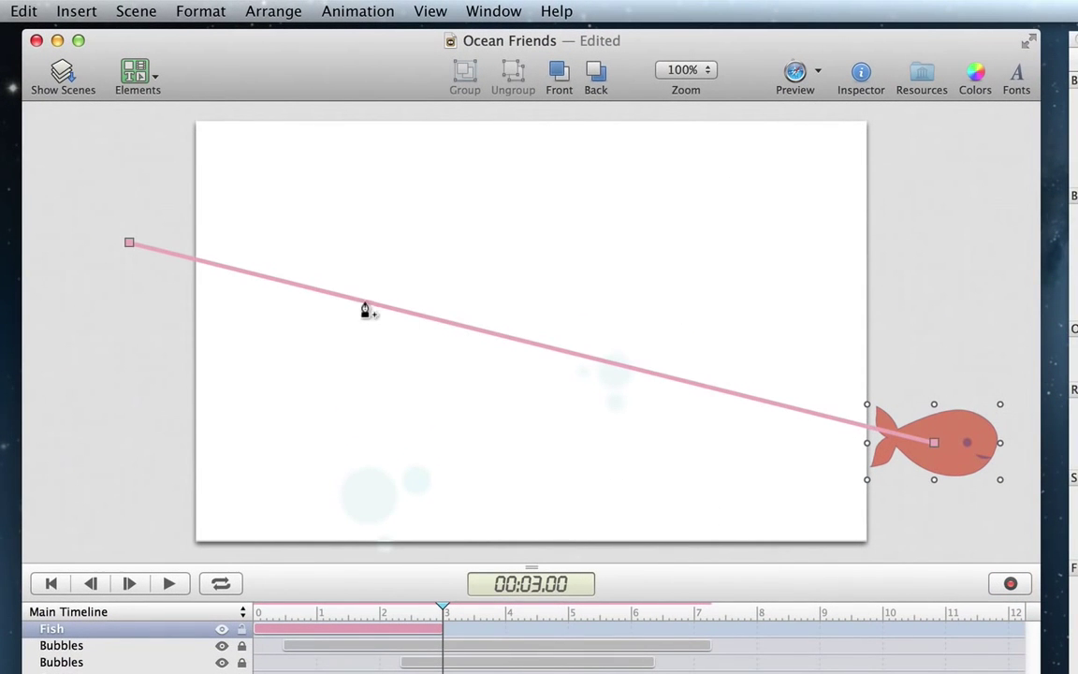
left_click_drag(352, 307, 393, 205)
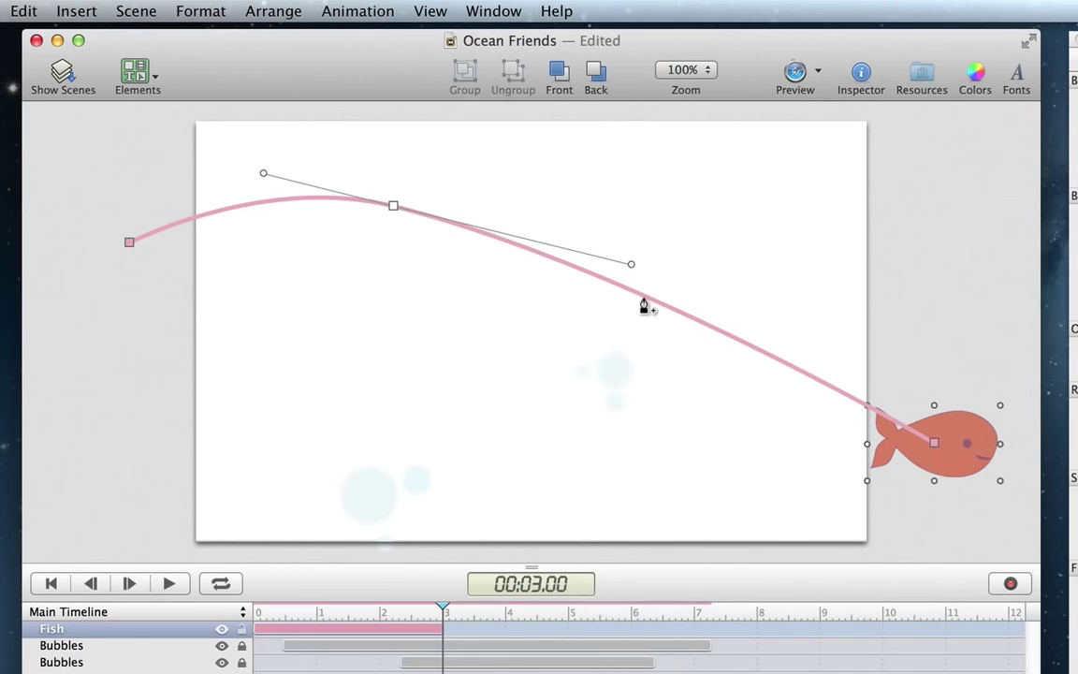
left_click_drag(644, 307, 600, 457)
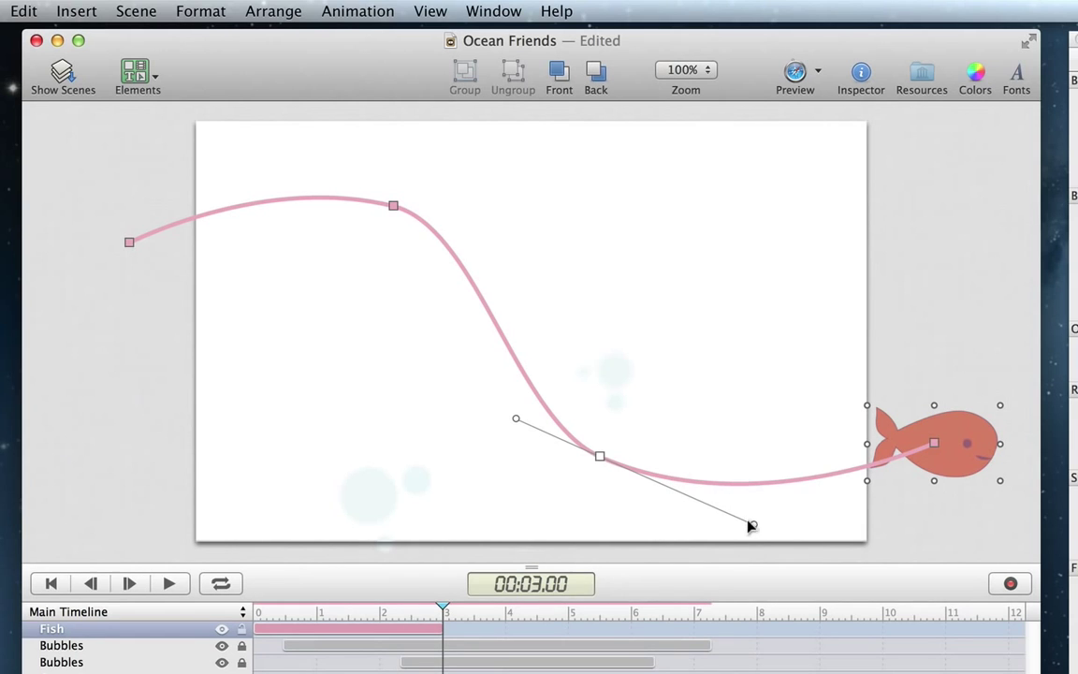
mouse_move(751, 525)
left_mouse_down()
mouse_move(652, 484)
mouse_move(747, 506)
mouse_move(761, 534)
left_mouse_up()
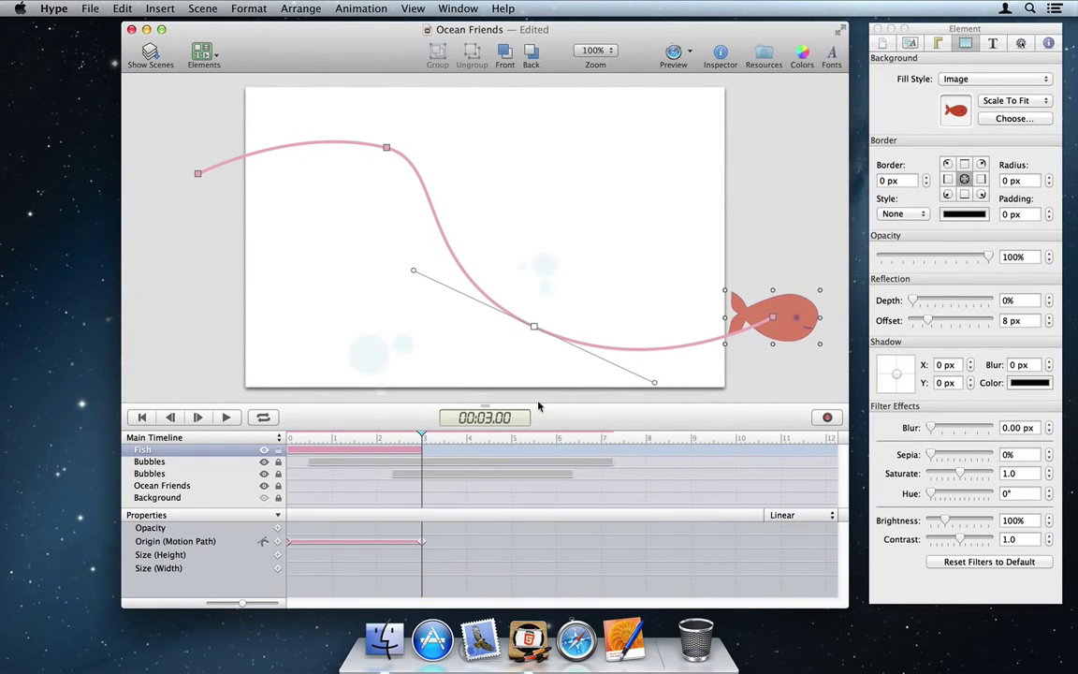
left_click_drag(421, 438, 267, 435)
left_click(226, 418)
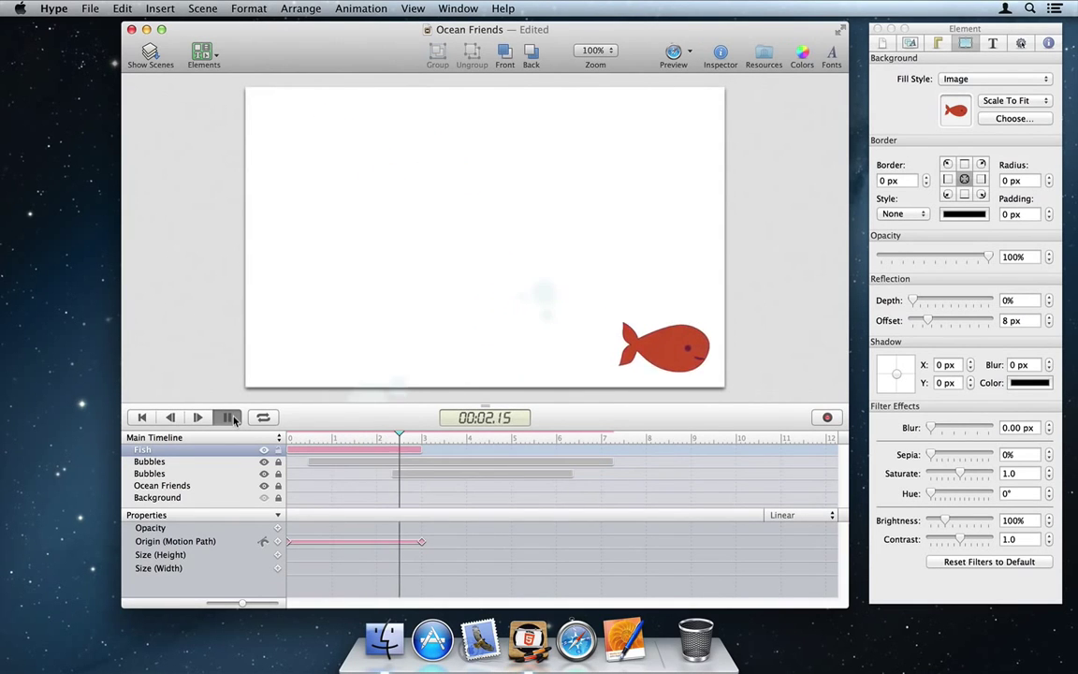
Stop playback, split and re-merge the fish's motion path, and show its Metrics settings.
left_click(232, 418)
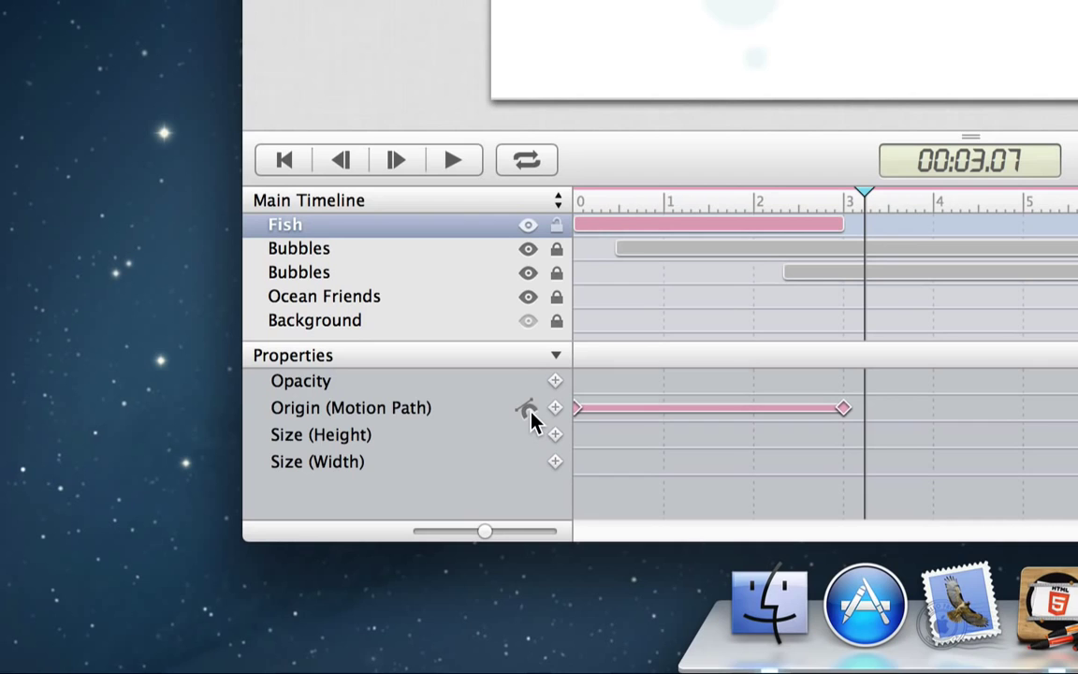
left_click(527, 409)
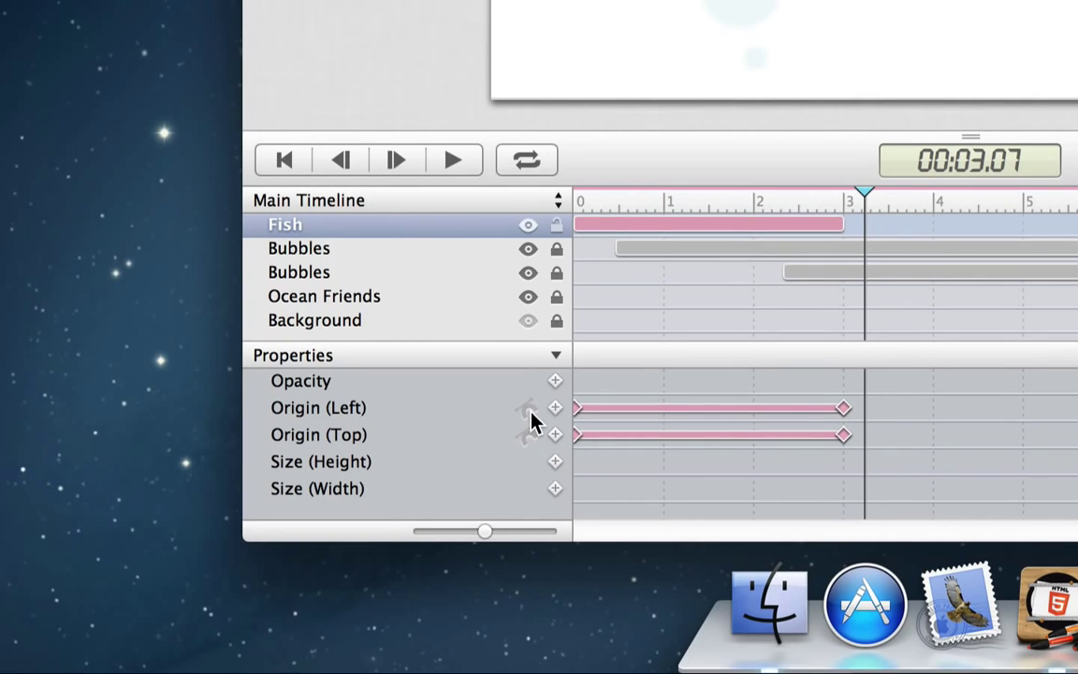
left_click(526, 409)
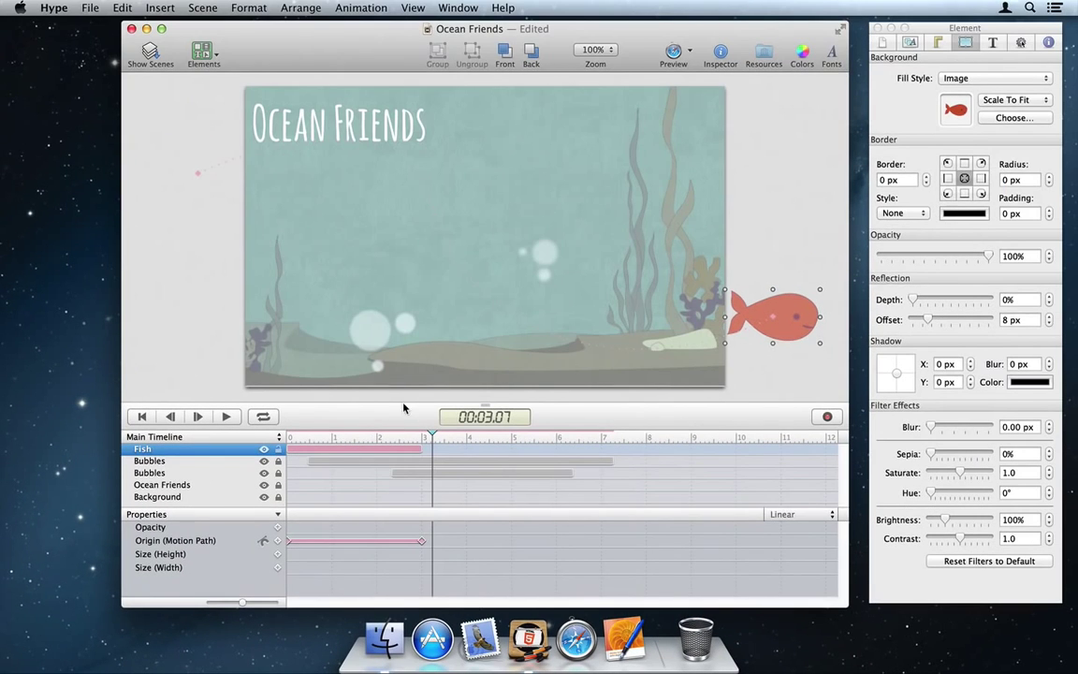
left_click(939, 43)
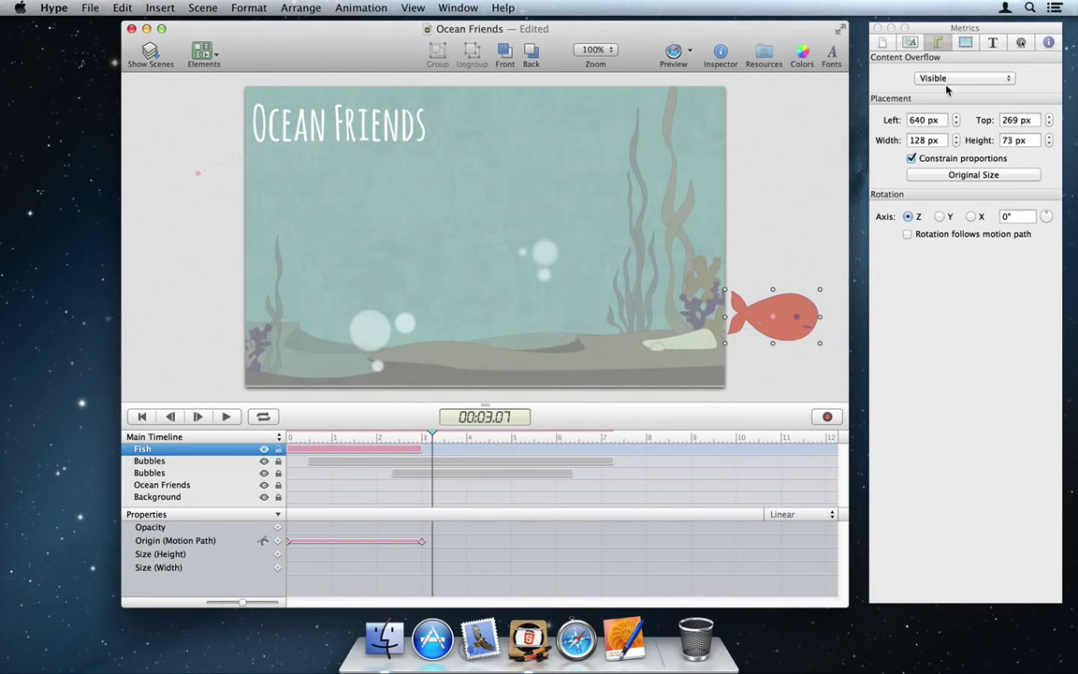
Turn on Rotation follows motion path for the fish and preview the scene in Safari.
left_click(945, 236)
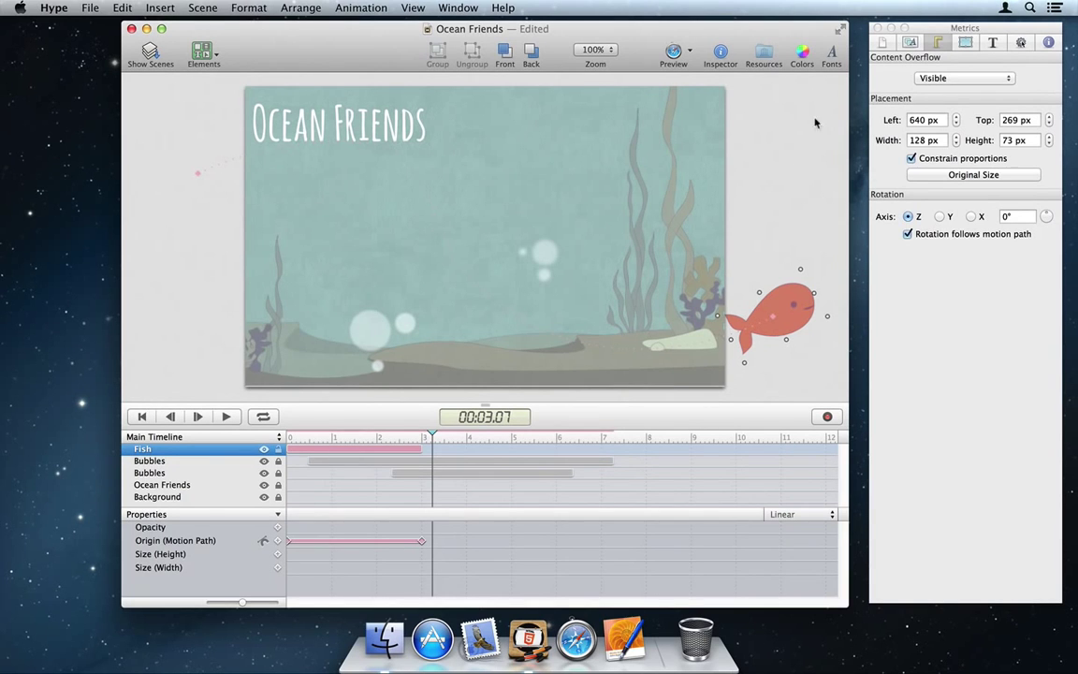
left_click(675, 49)
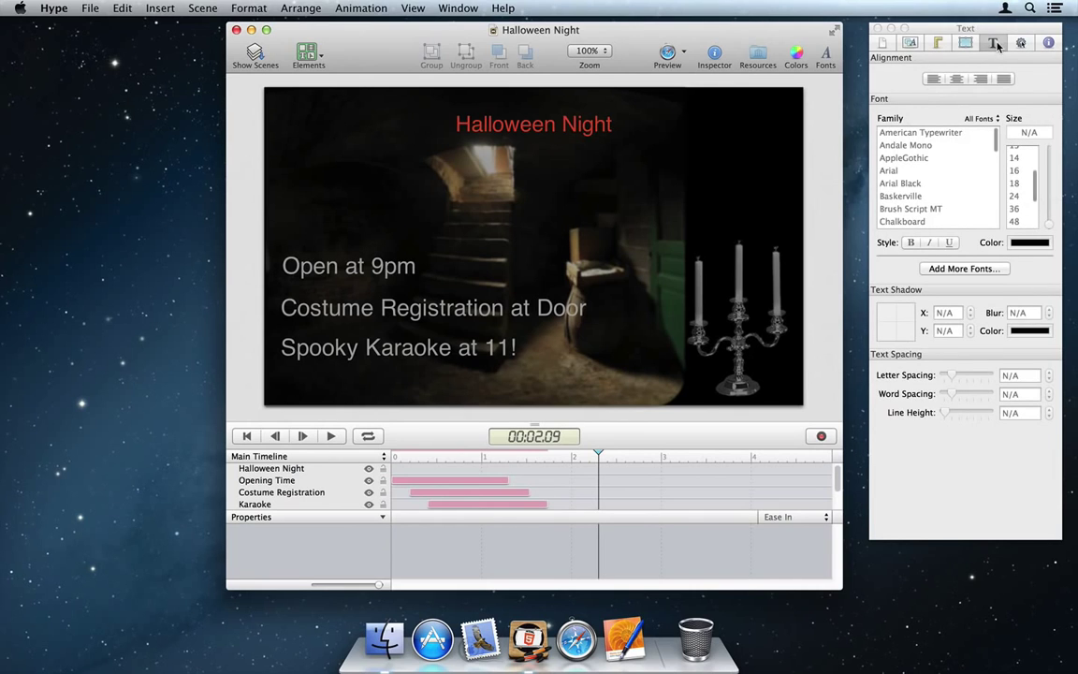
Browse the Google Fonts list, previewing Happy Monkey, Marcellus SC and Press Start 2P.
left_click(1001, 270)
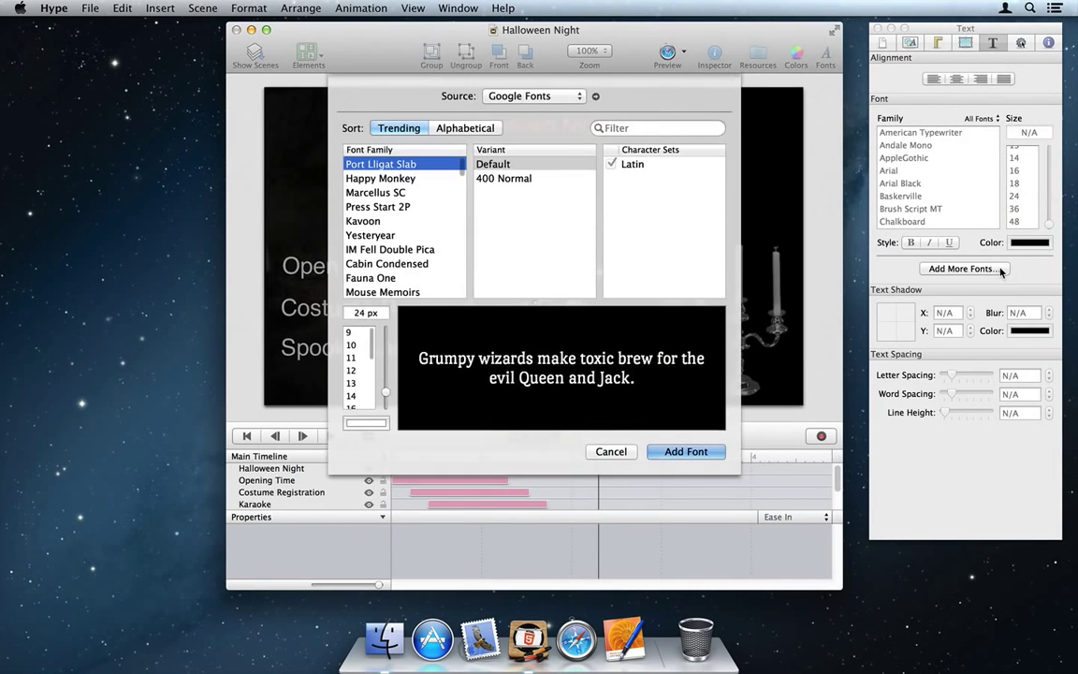
left_click(443, 180)
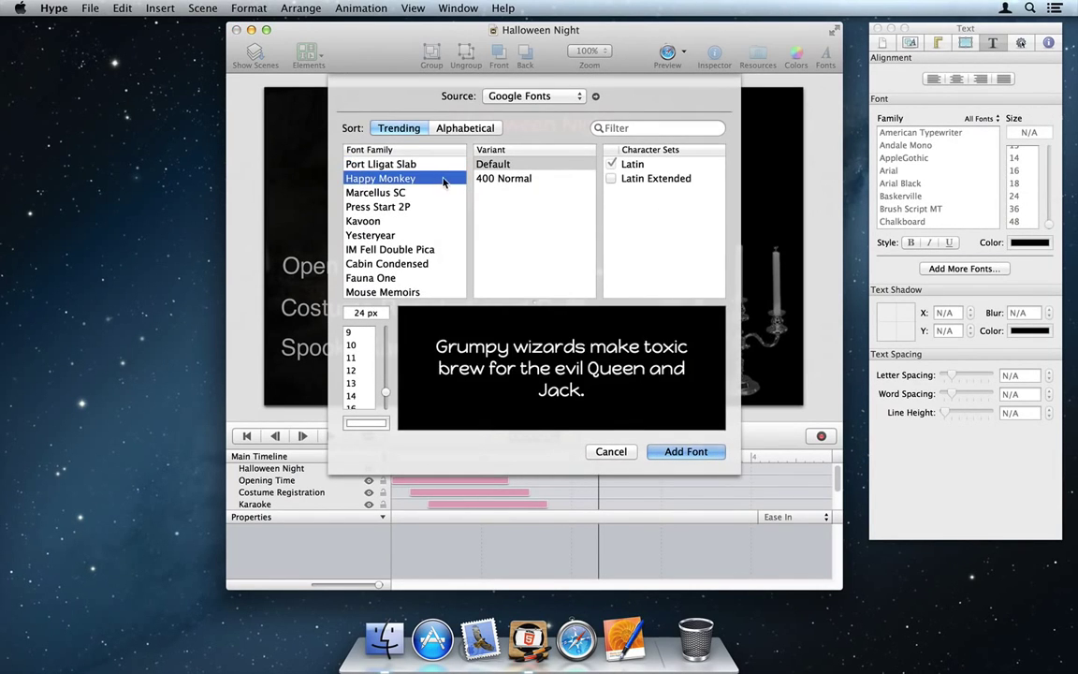
left_click(433, 193)
left_click(433, 206)
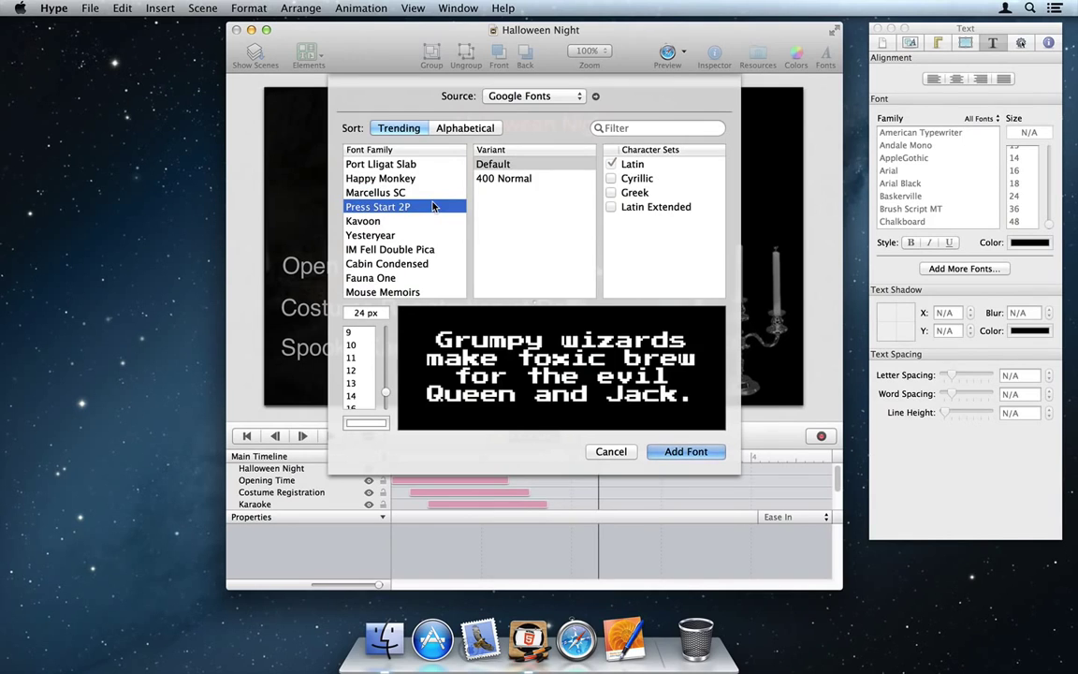
Filter the fonts for Nosifer, change the sample text to 'SPOOKY!', and add Nosifer.
left_click(610, 131)
type("Nosif")
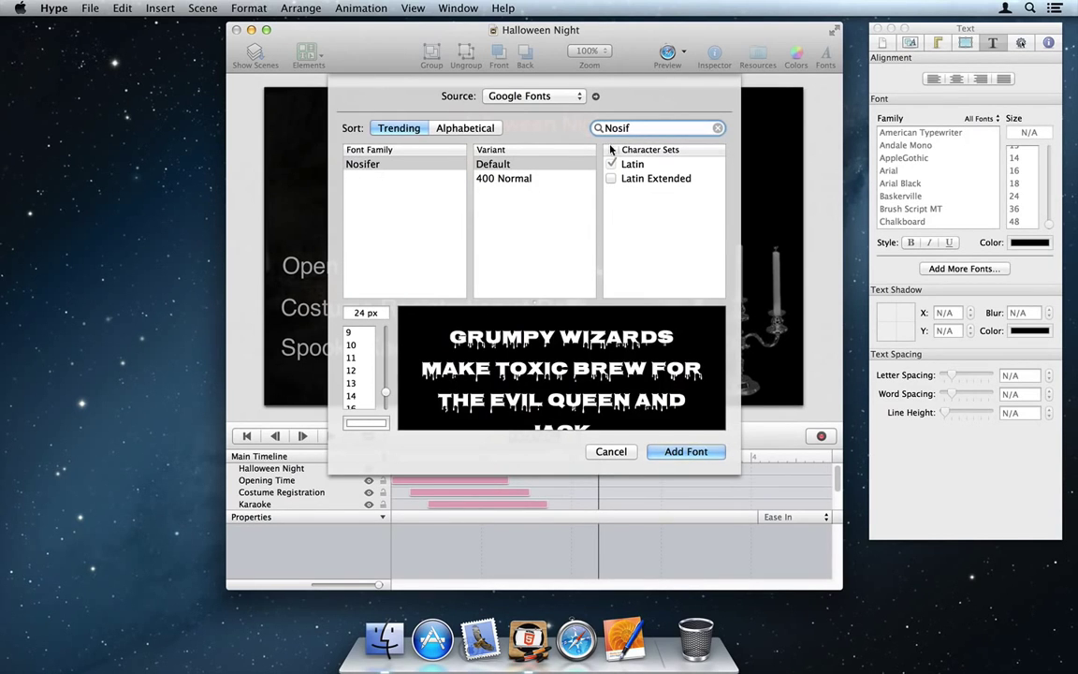
triple_click(559, 338)
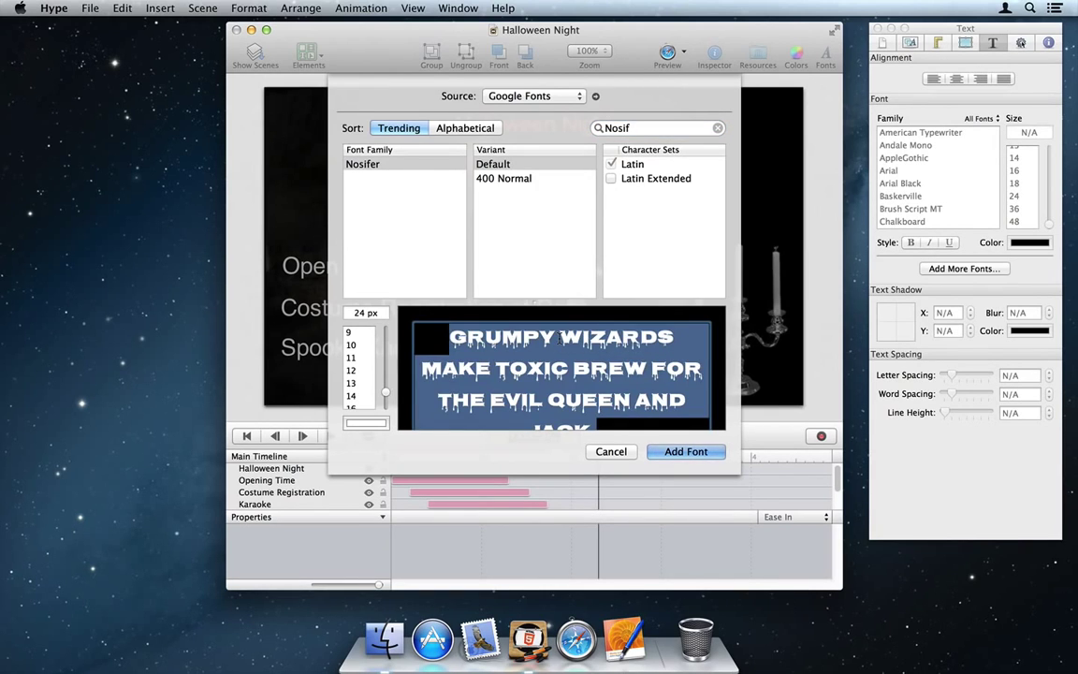
type("SPOOKY!")
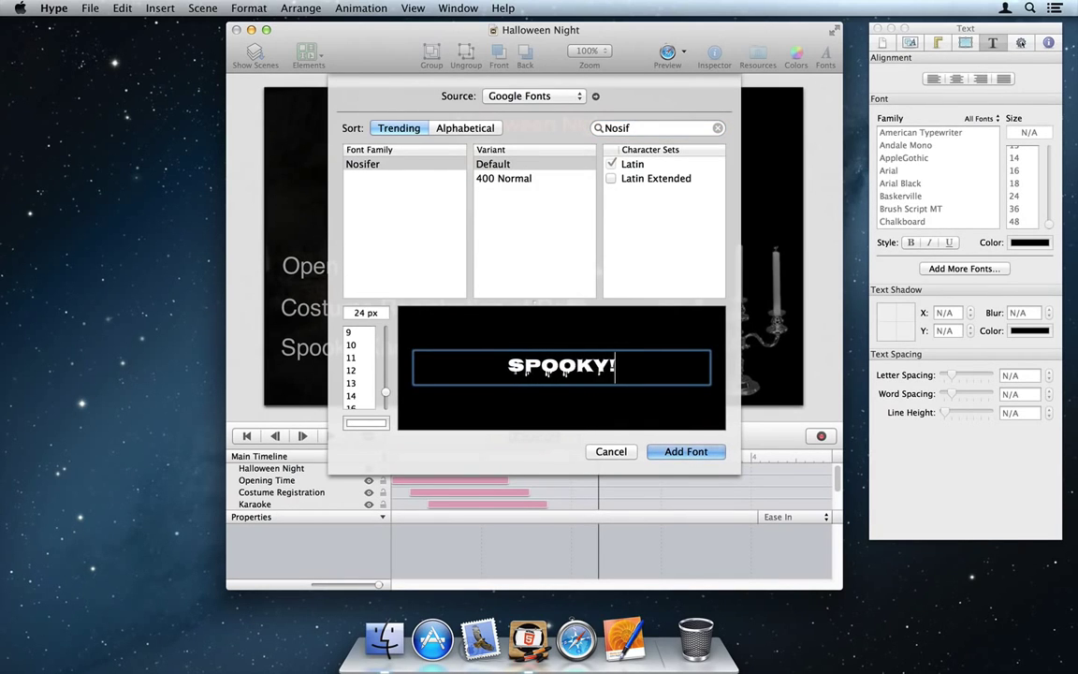
left_click(565, 345)
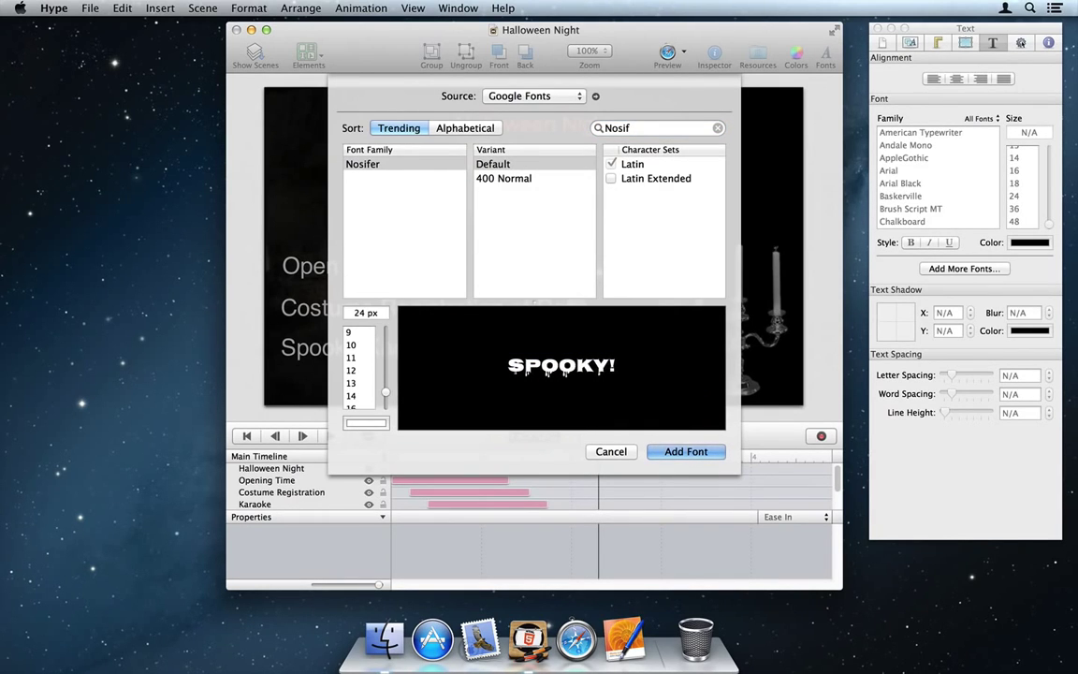
left_click(684, 451)
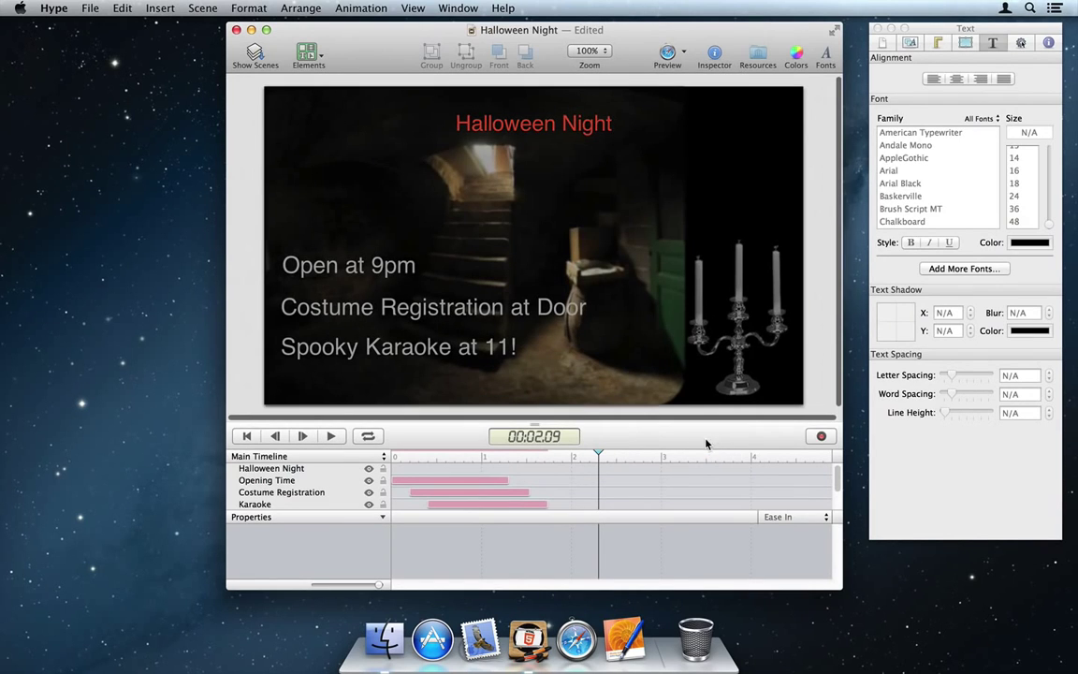
Set the Halloween Night title to Nosifer at 53 px.
left_click(534, 135)
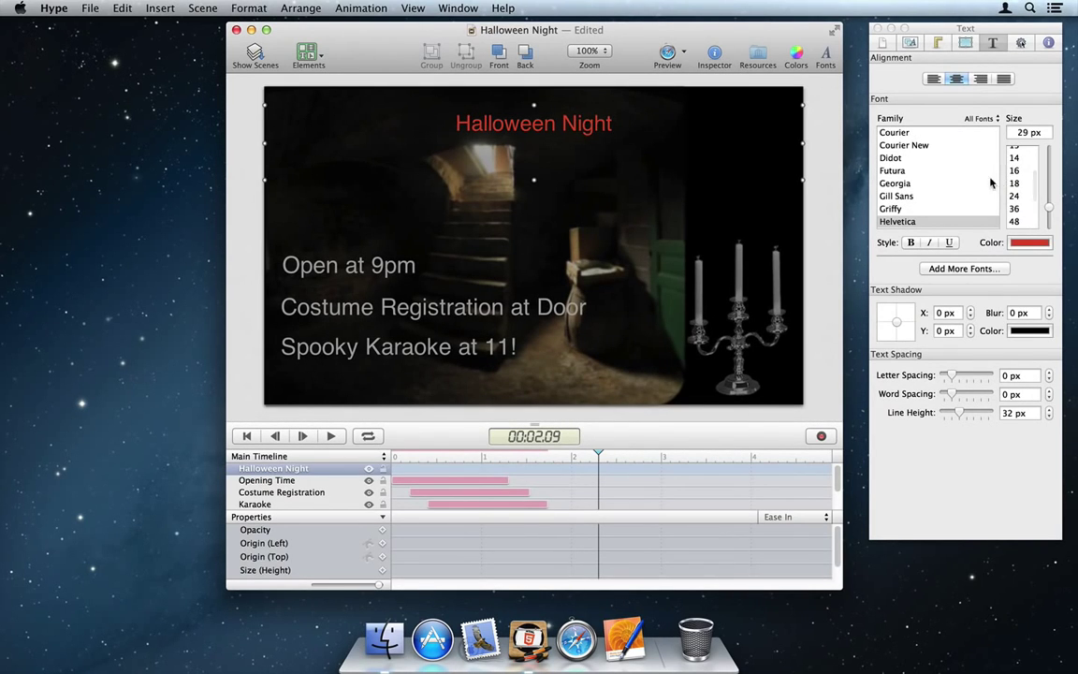
scroll(970, 180, "down", 4)
left_click(894, 198)
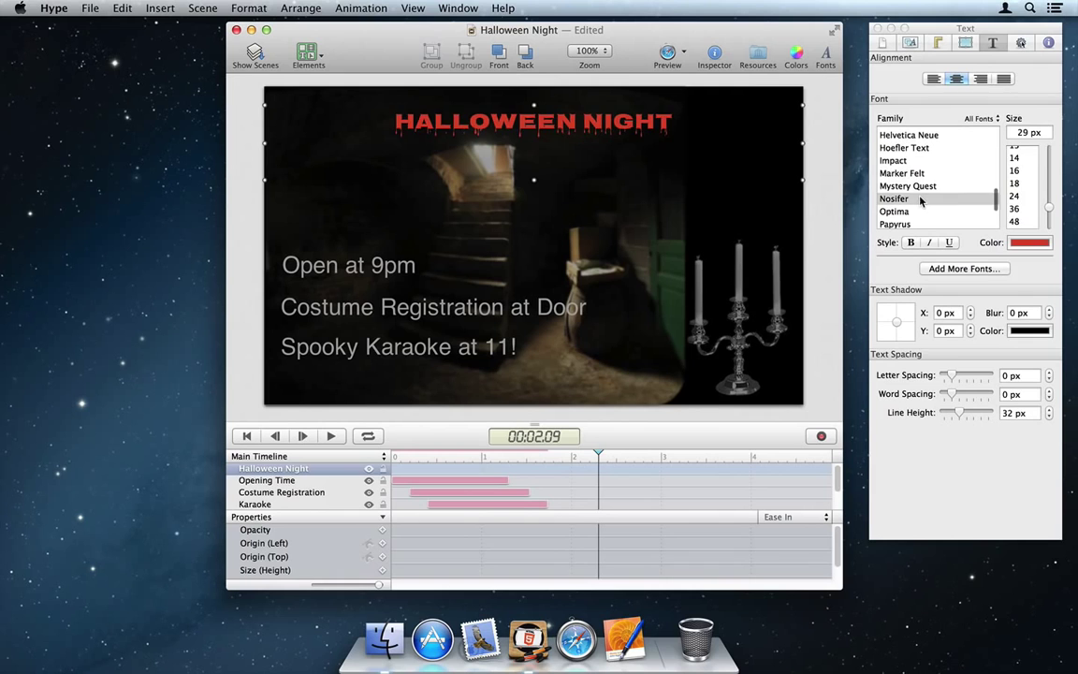
left_click_drag(1048, 208, 1048, 189)
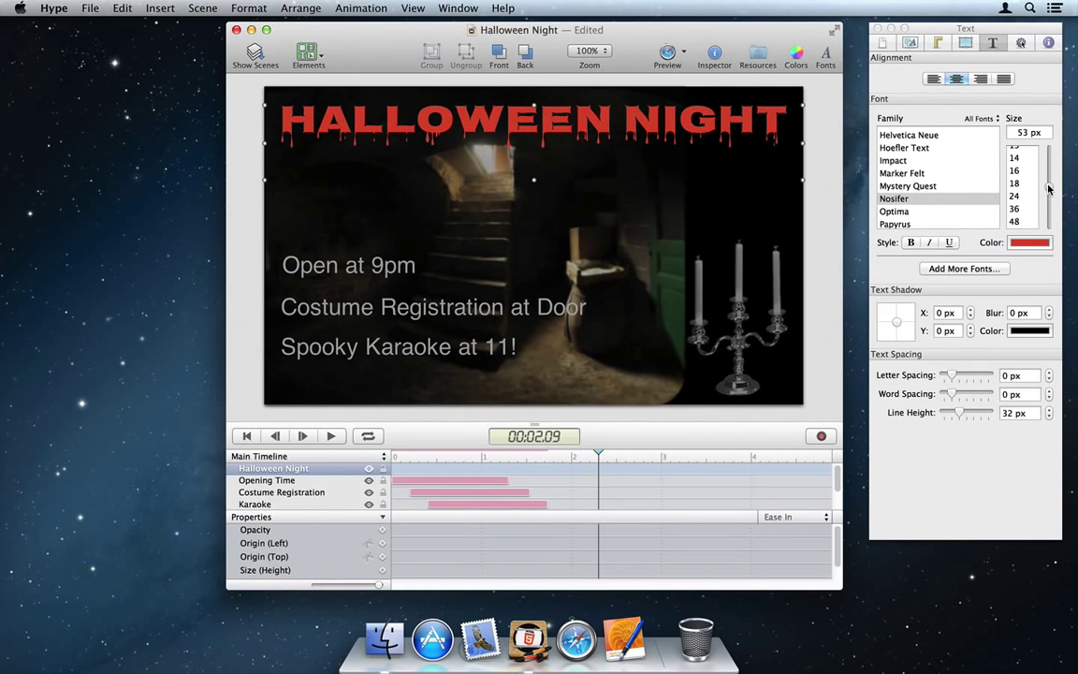
Show only Google Fonts and set the three event lines in Griffy after trying Mystery Quest.
left_click(983, 120)
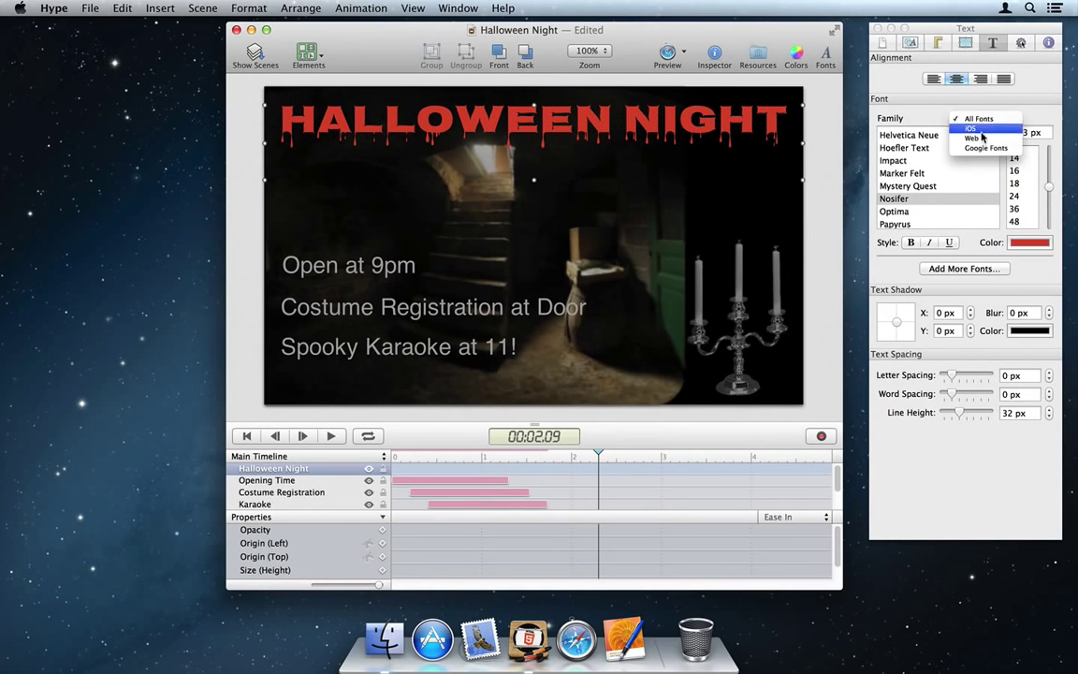
left_click(973, 138)
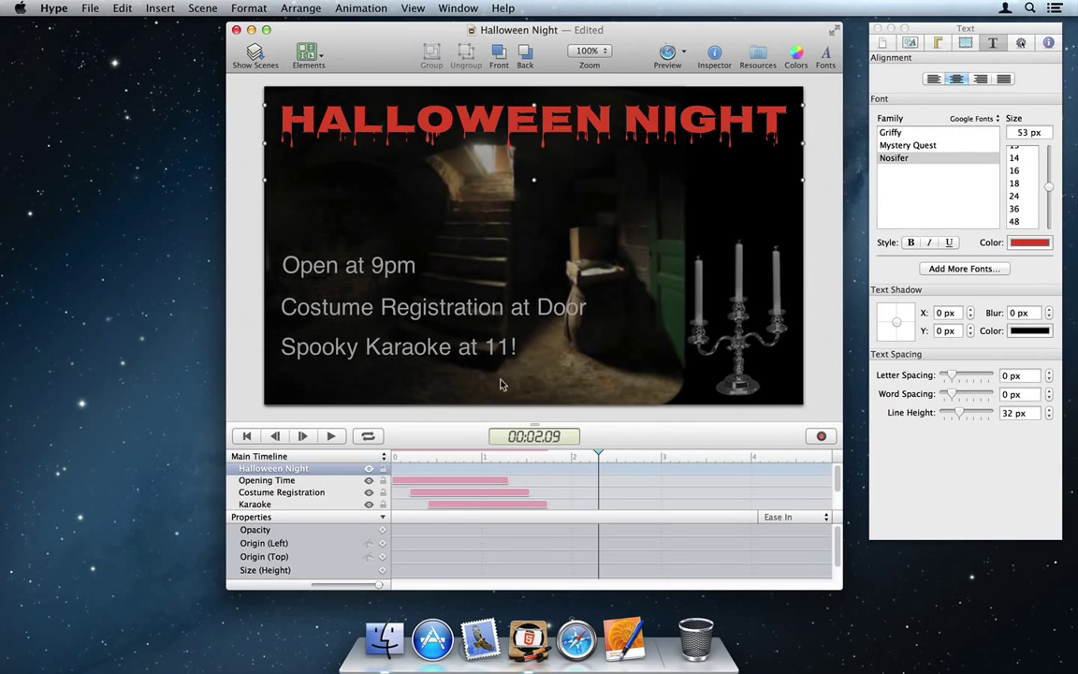
left_click_drag(409, 338, 347, 215)
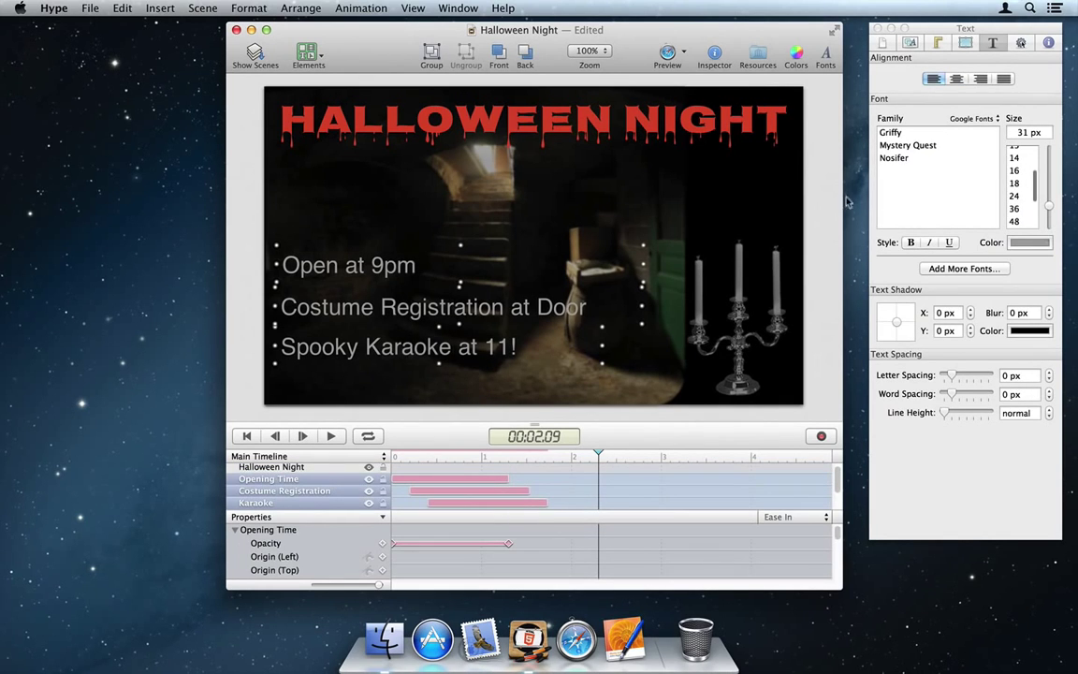
left_click(906, 147)
left_click(910, 133)
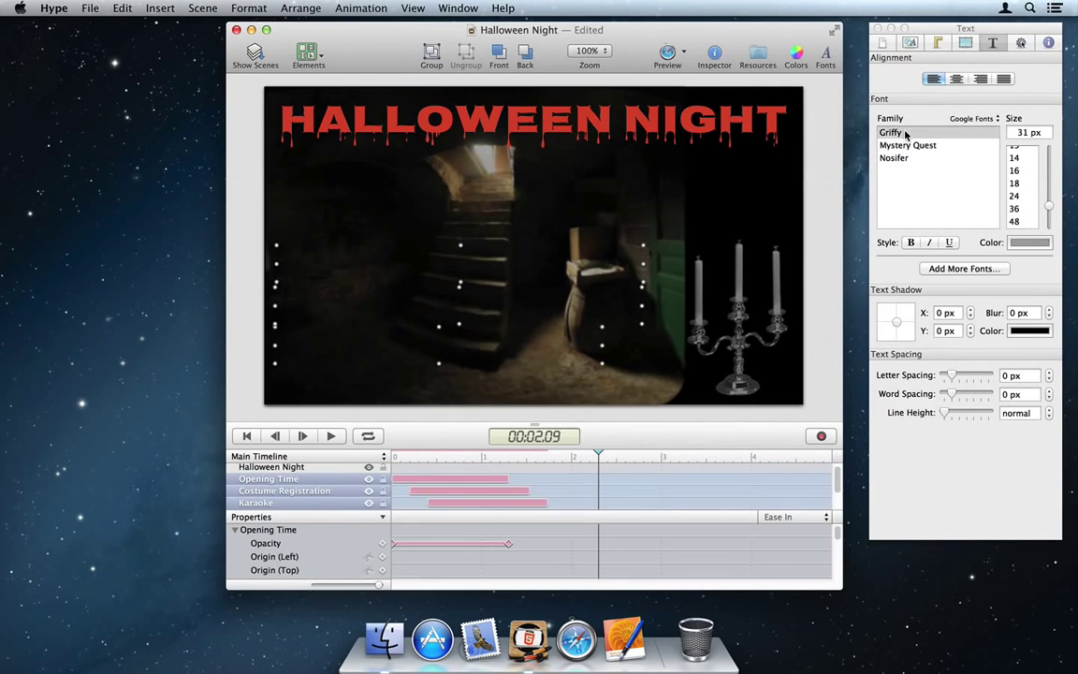
Add Zombie.ttf from the desktop to the document's resources.
left_click(760, 58)
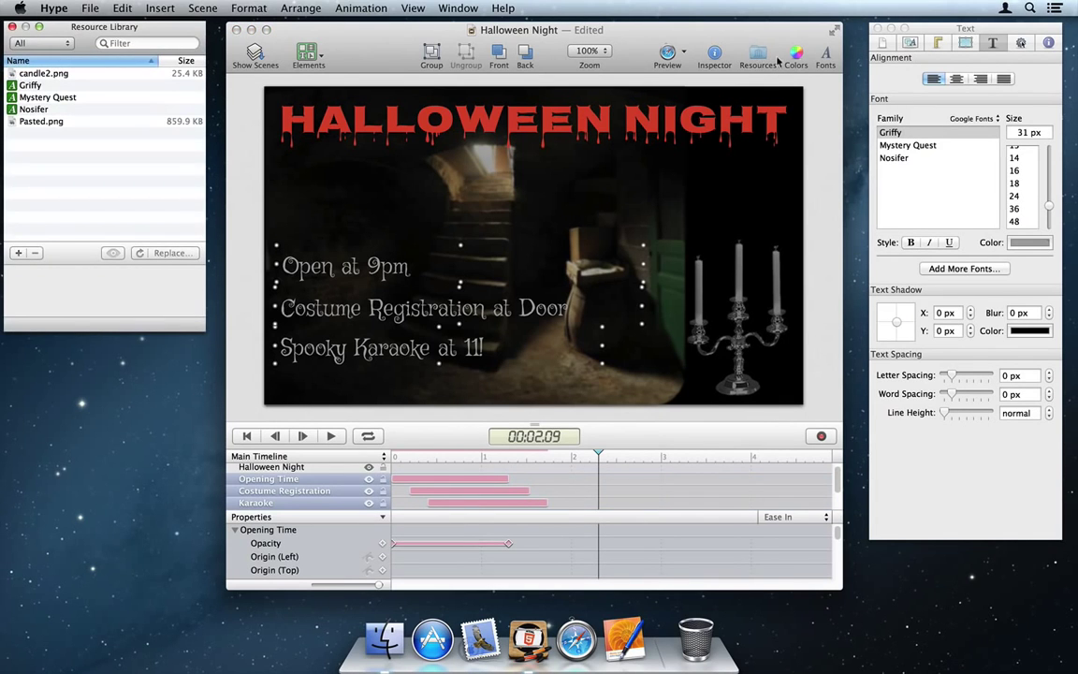
left_click(860, 75)
left_click_drag(1017, 56, 33, 164)
left_click(21, 253)
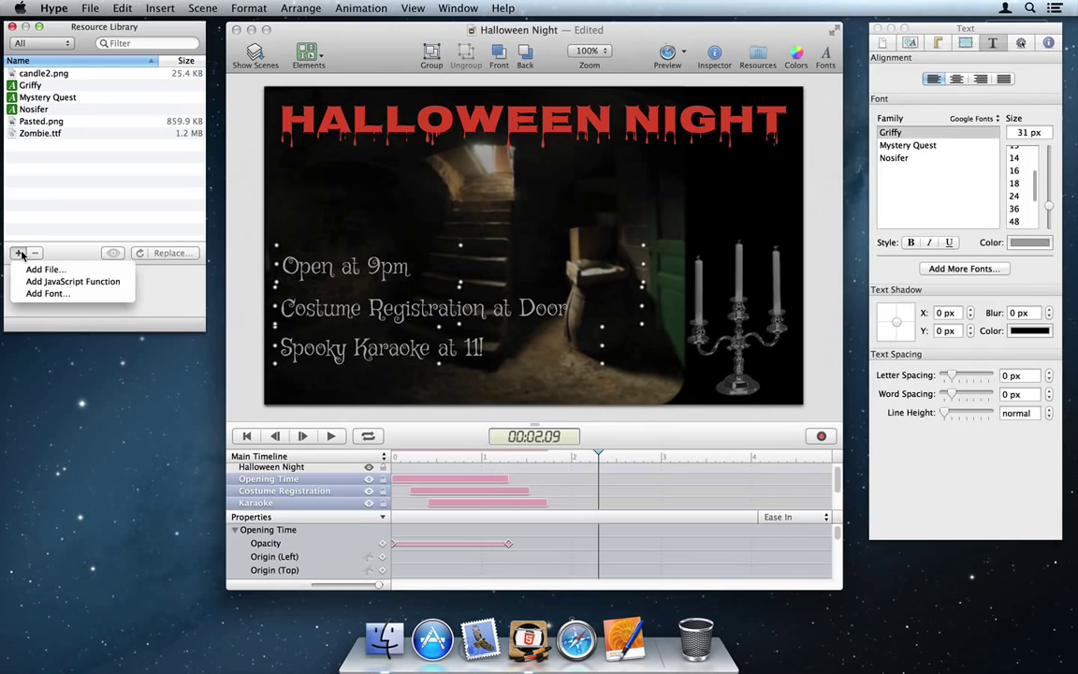
left_click(42, 295)
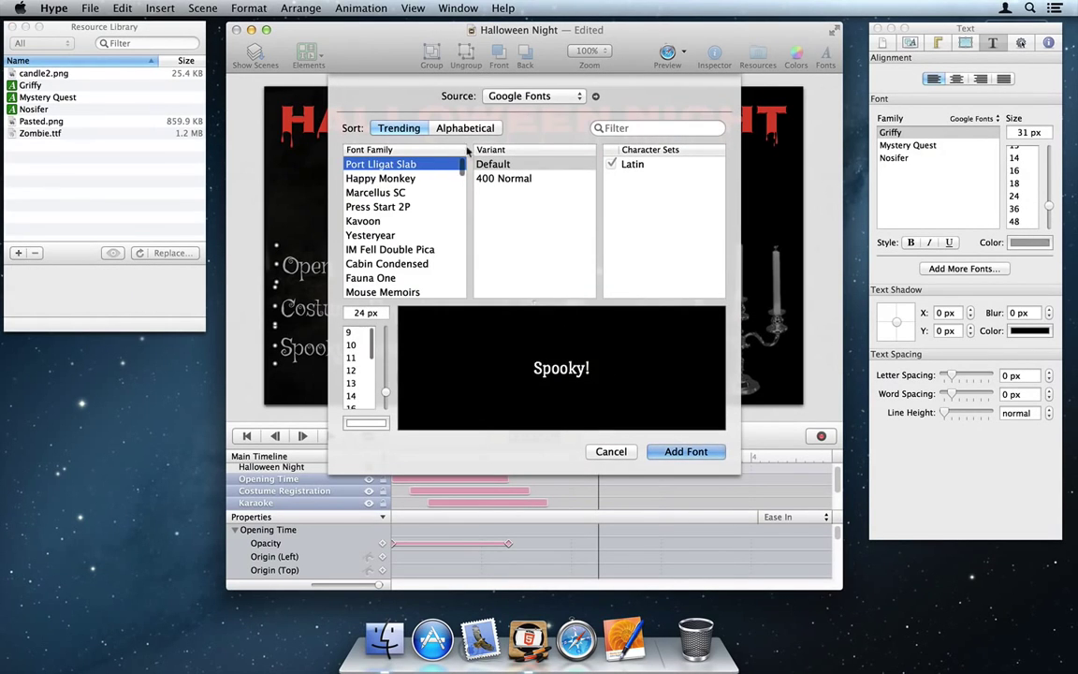
left_click(534, 95)
left_click(516, 110)
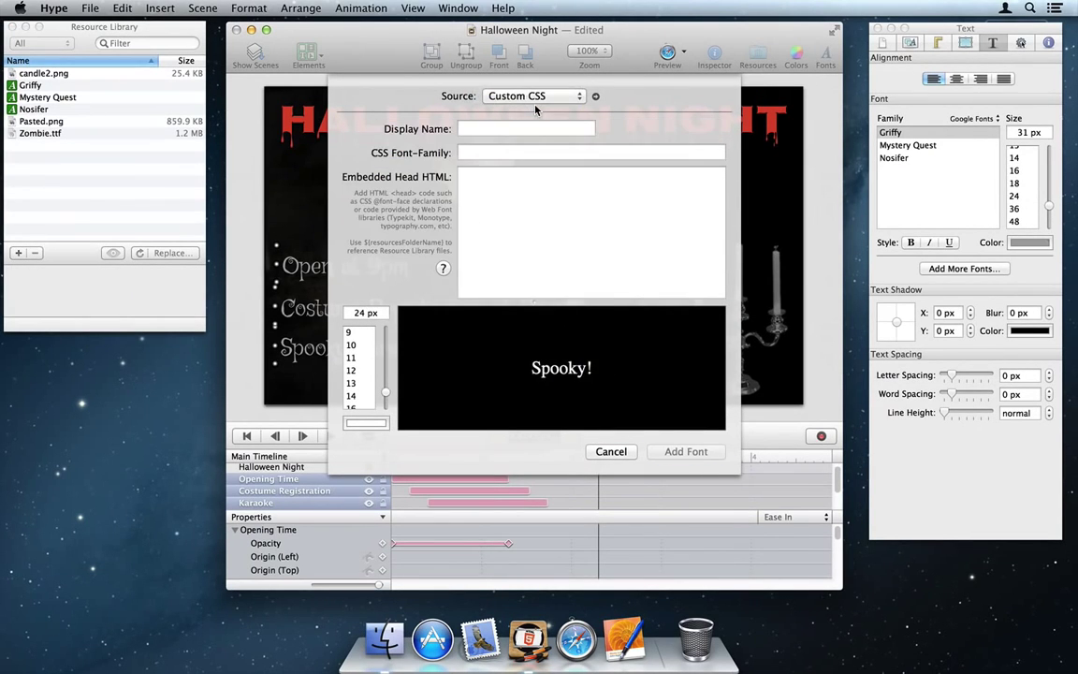
type("Zombie")
key("Tab")
type("Zombie")
key("Tab")
type("<style>  @font-face { \tfont-family:\"Zombie\"; \tsrc: url(\"${resourcesFolderName}/Zombie.ttf\"); }  </style>")
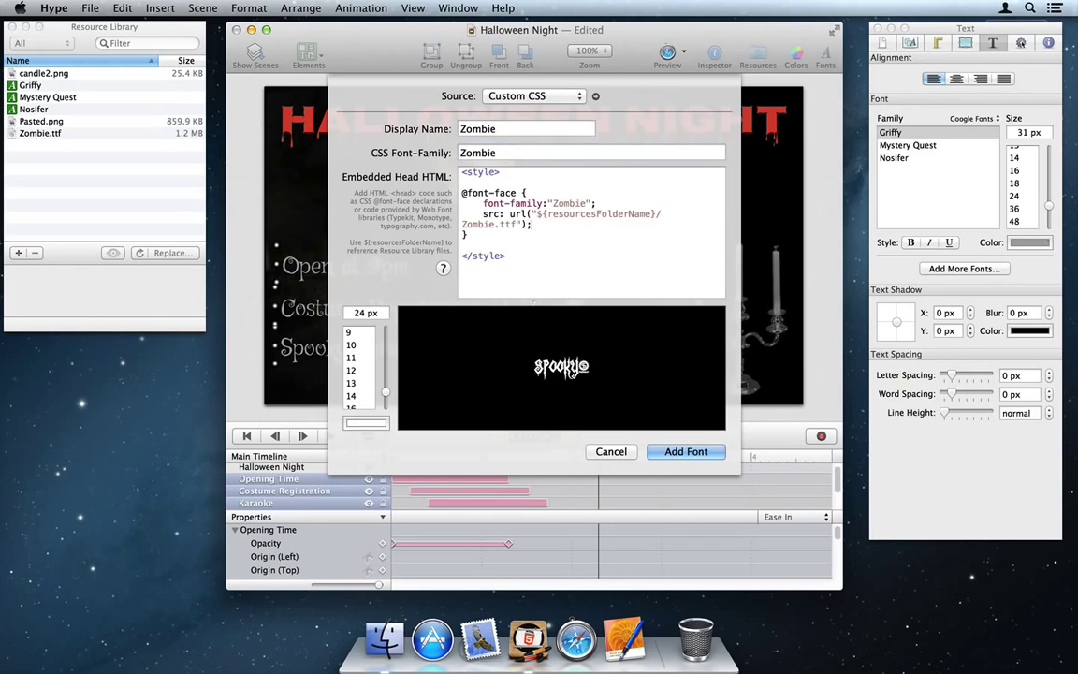
left_click(660, 451)
Set the HALLOWEEN NIGHT title to the Zombie font at 74 px and preview it.
left_click(641, 134)
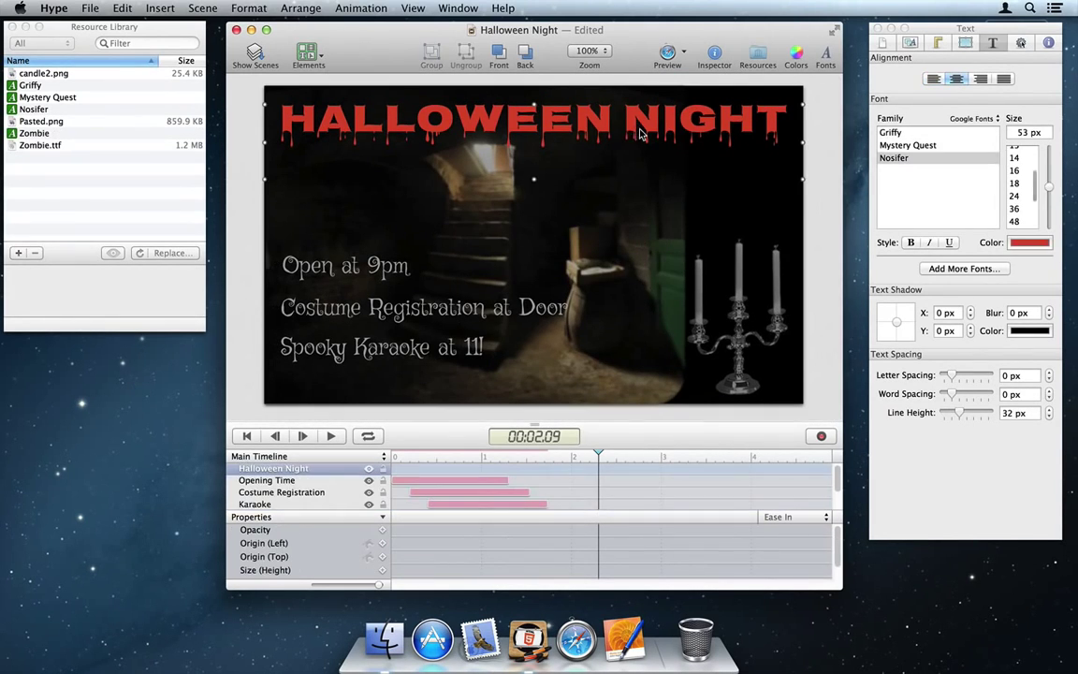
left_click(973, 118)
left_click(965, 110)
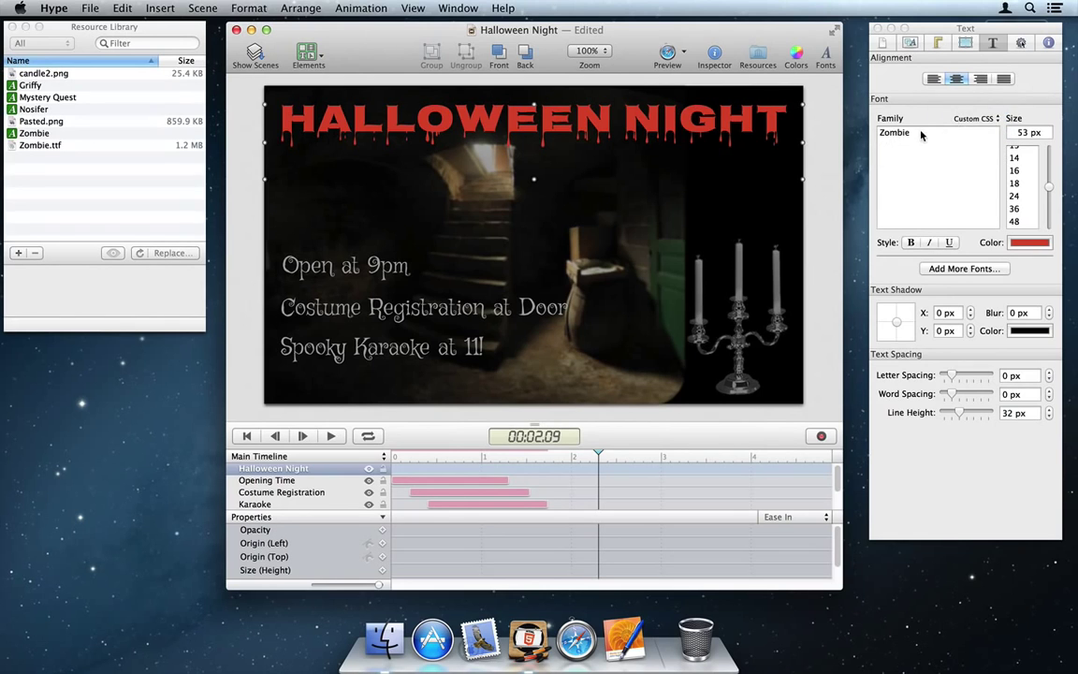
left_click(921, 136)
left_click_drag(1048, 186, 1047, 169)
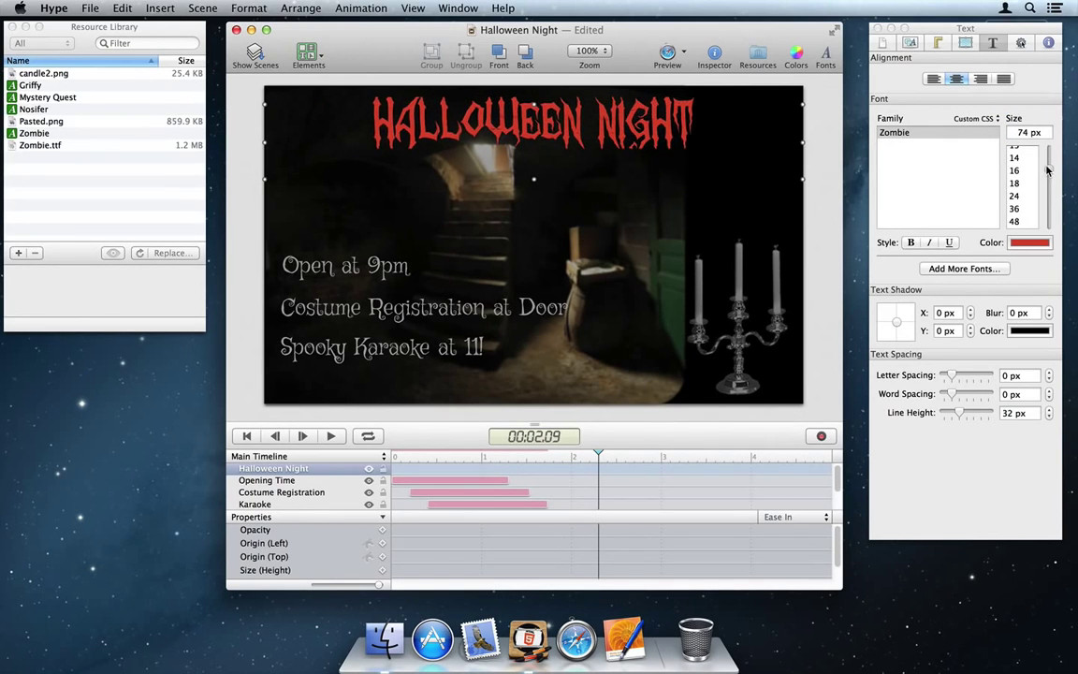
left_click(668, 54)
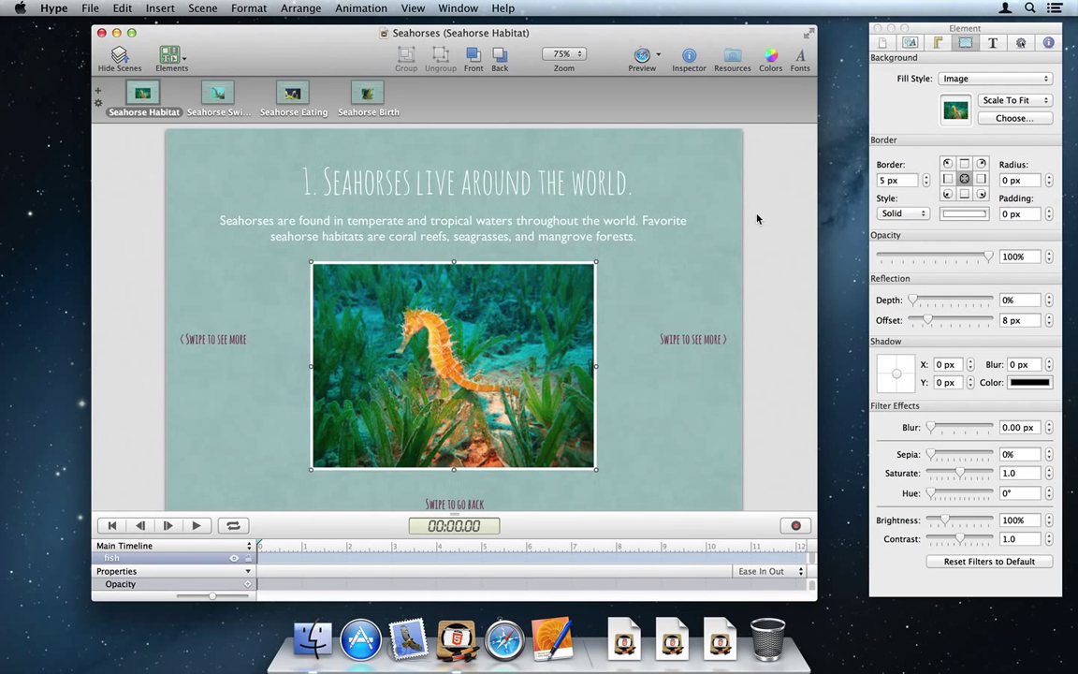
Add an On Swipe Left action that jumps to the Seahorse Swimming scene.
left_click(916, 44)
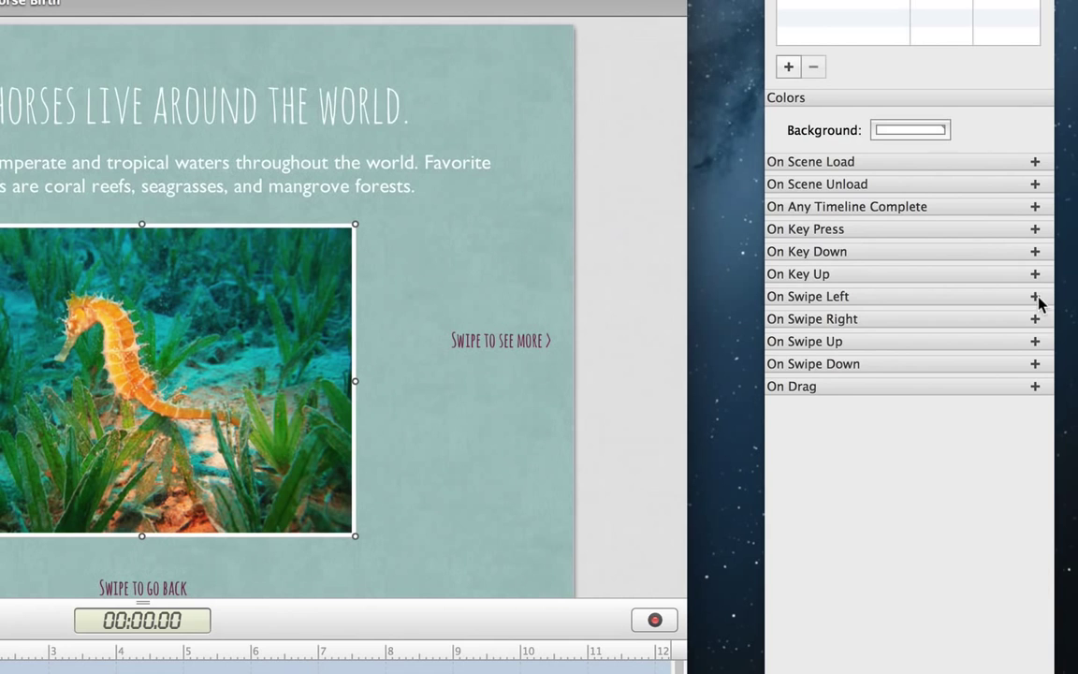
left_click(1036, 297)
left_click(973, 335)
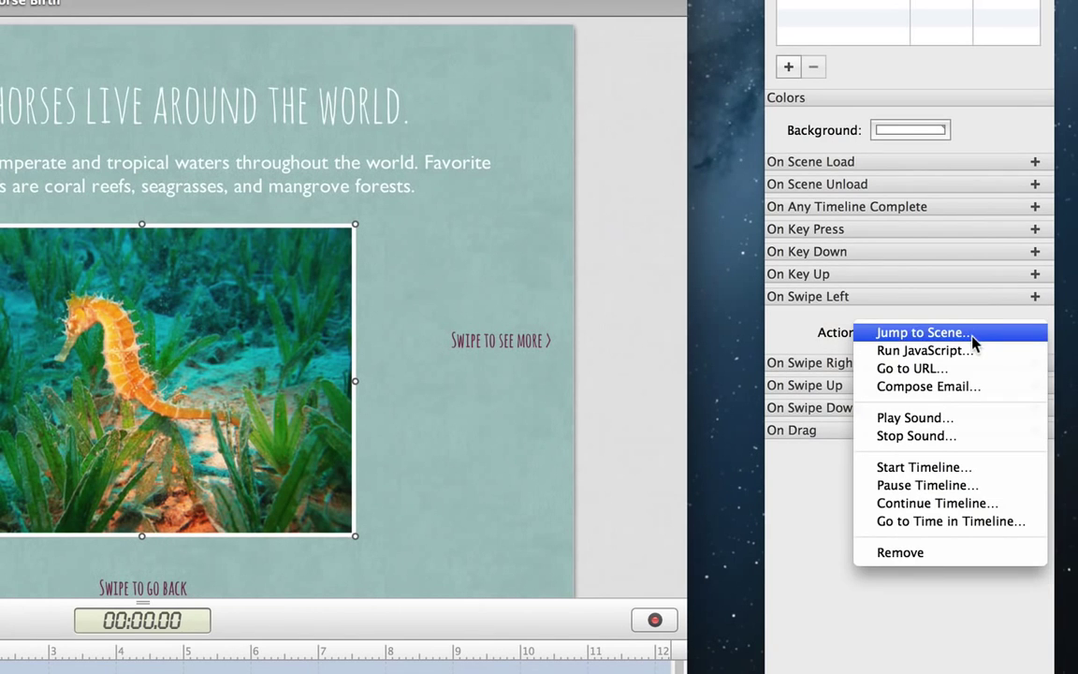
left_click(987, 335)
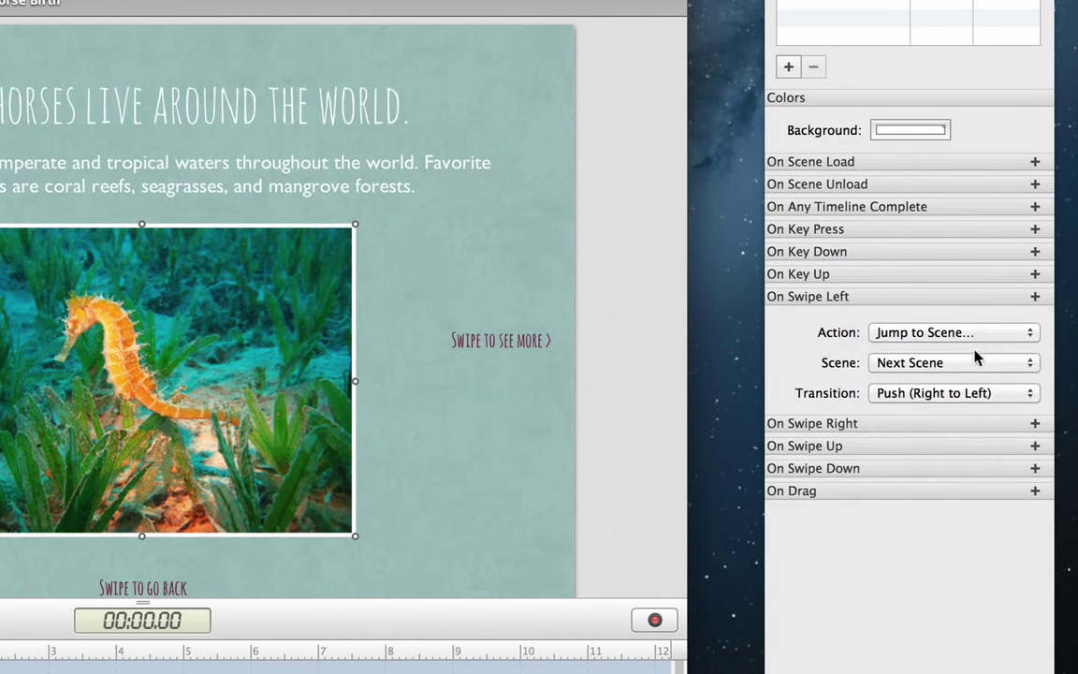
left_click(978, 359)
left_click(1002, 527)
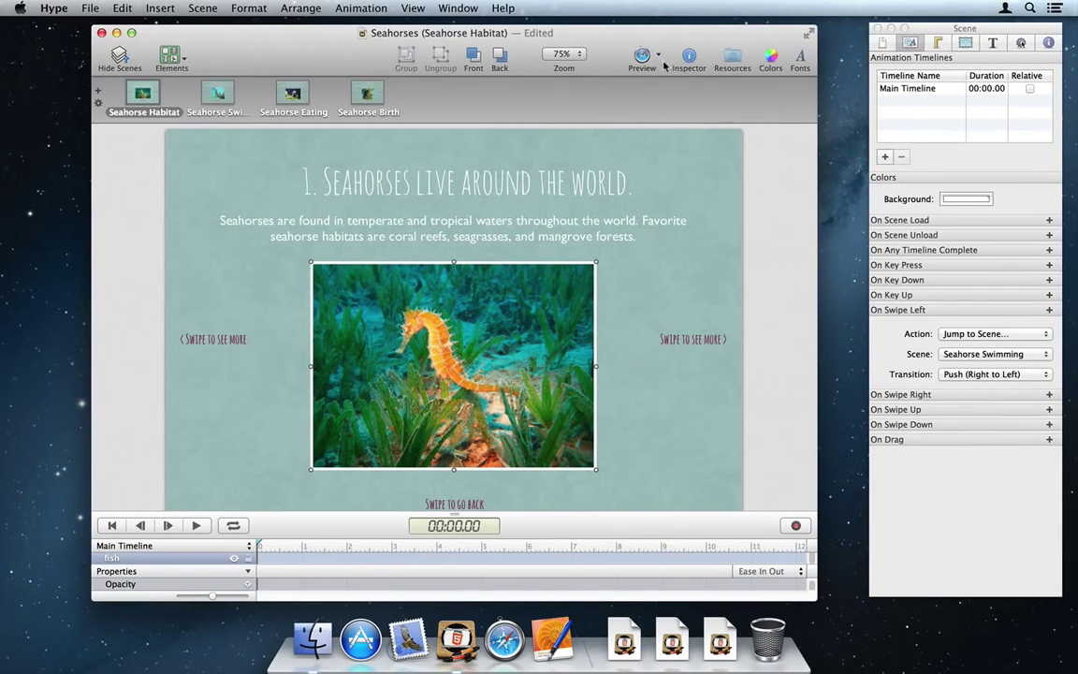
Preview on the iPad, swiping to Seahorse Eating and back, then bring up Jigsaw Puzzle.
left_click(658, 55)
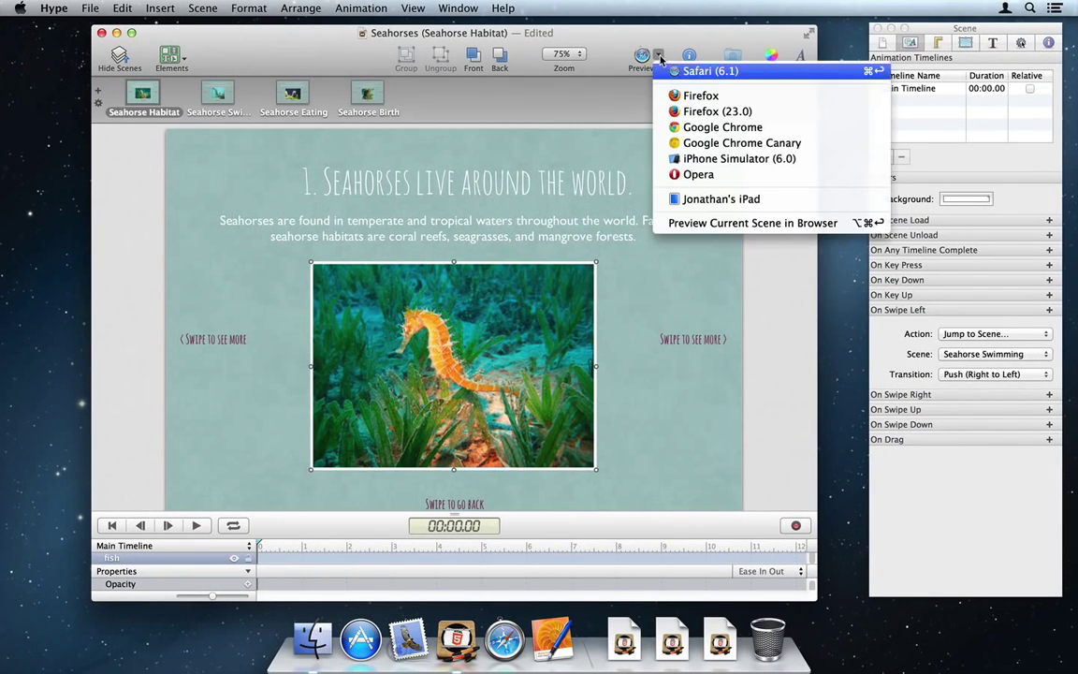
left_click(789, 200)
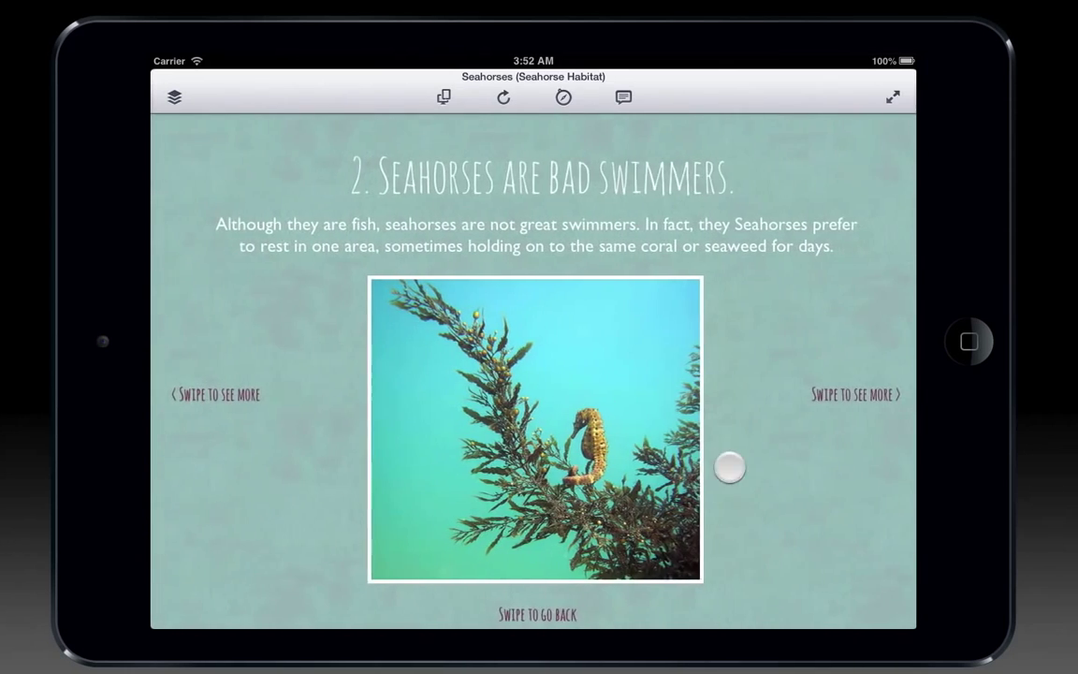
left_click_drag(729, 462, 535, 469)
left_click_drag(693, 464, 843, 466)
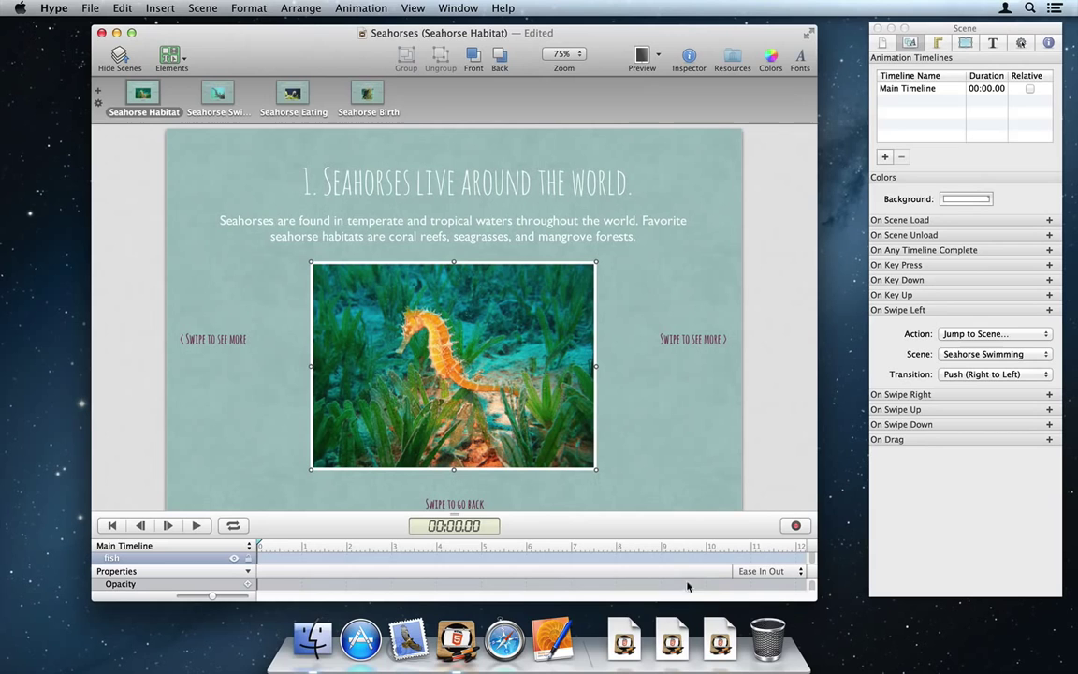
left_click(674, 617)
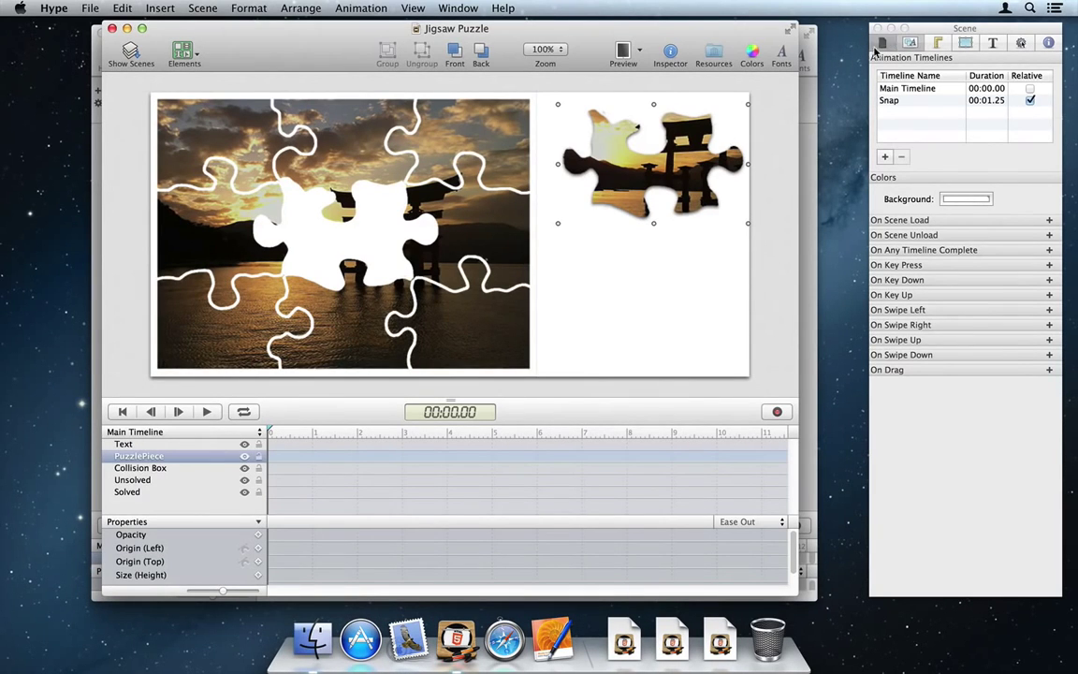
Turn off touch events and make dragging the puzzle piece control its position.
key("super+1")
left_click(936, 281)
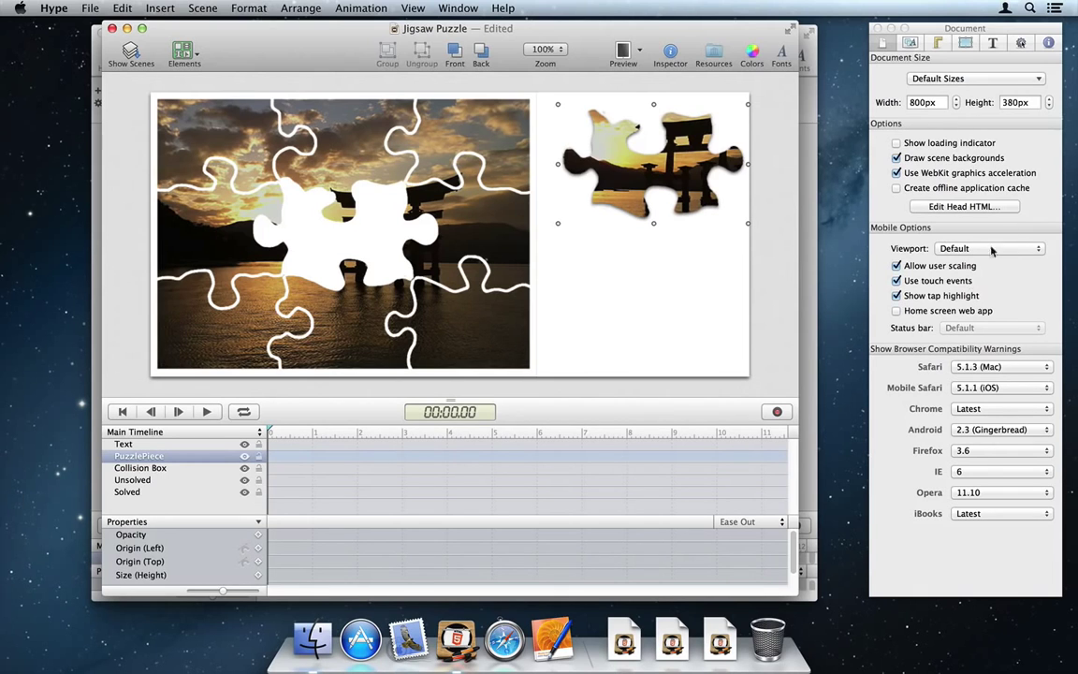
left_click(1021, 44)
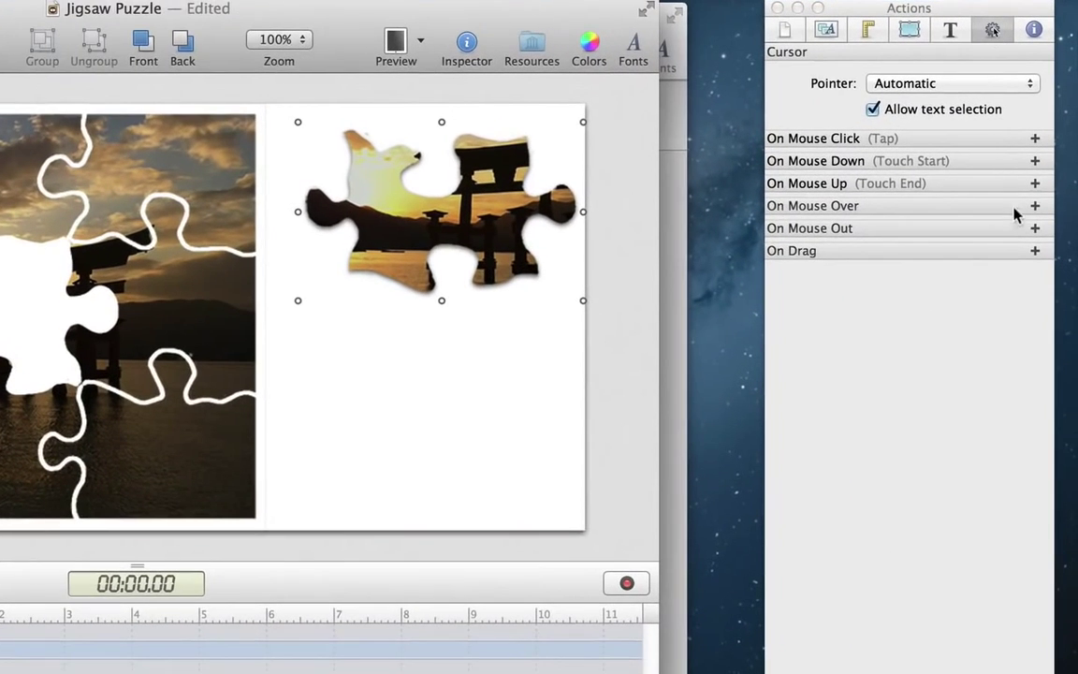
left_click(1050, 193)
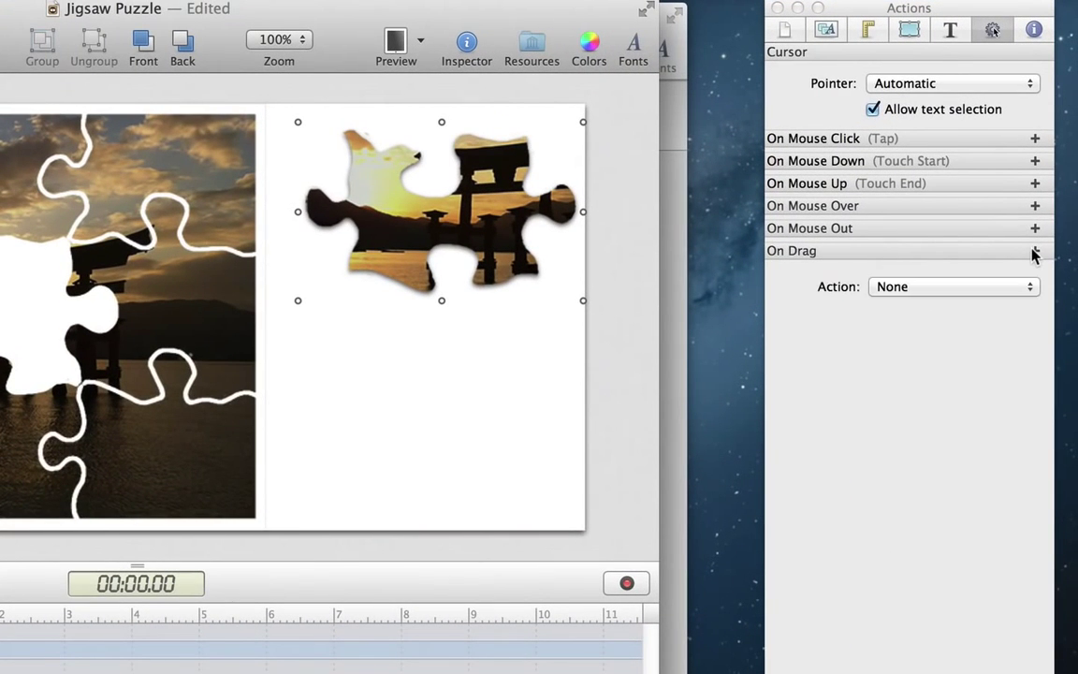
left_click(955, 287)
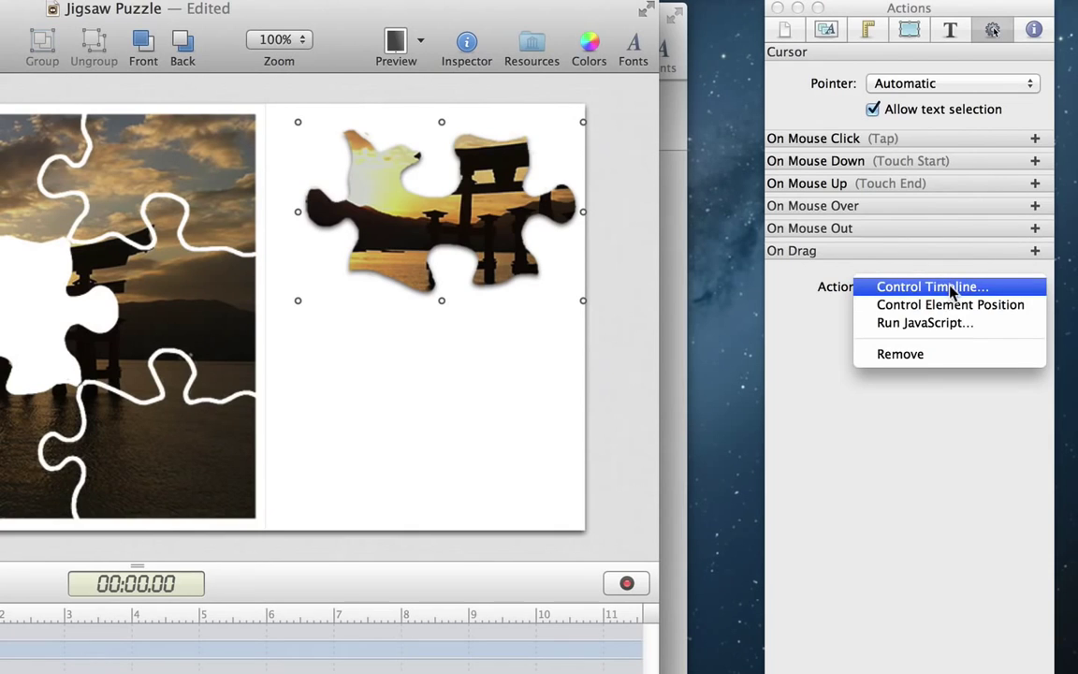
left_click(1023, 306)
Add a second On Drag action running the detectCollision() JavaScript function.
left_click(1036, 251)
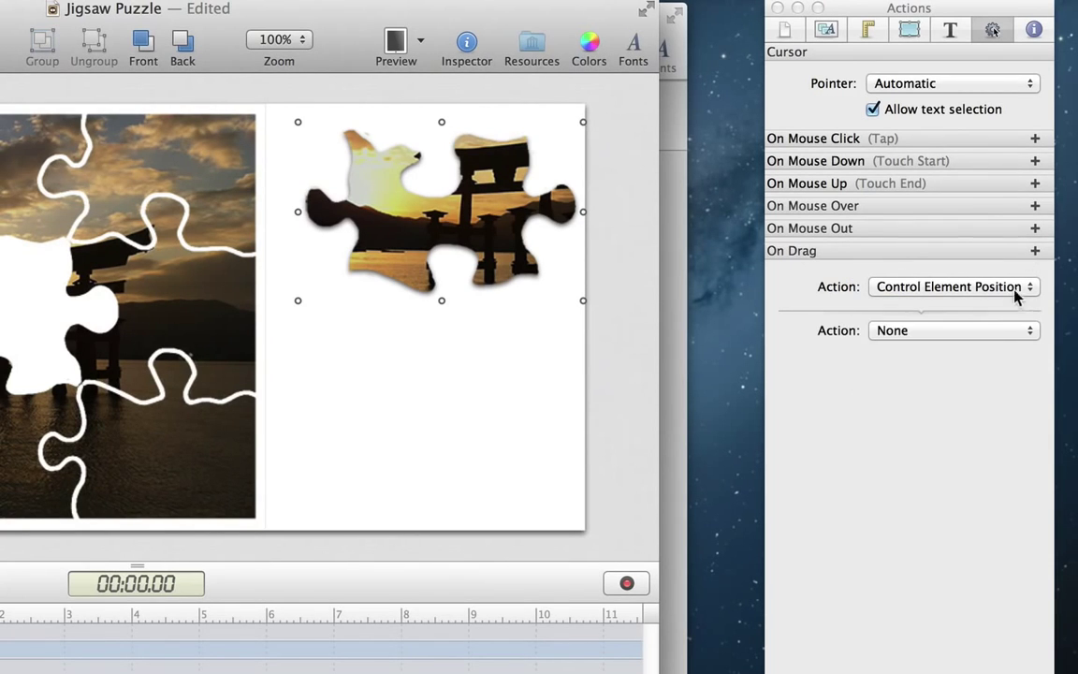
left_click(992, 331)
left_click(985, 366)
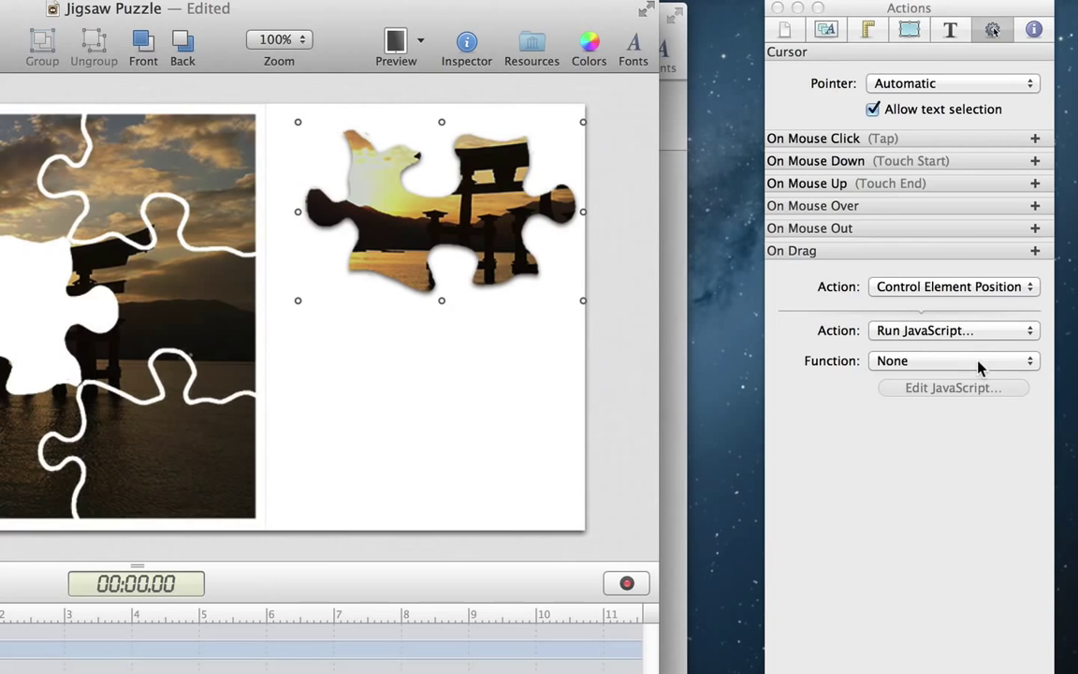
left_click(981, 362)
left_click(983, 410)
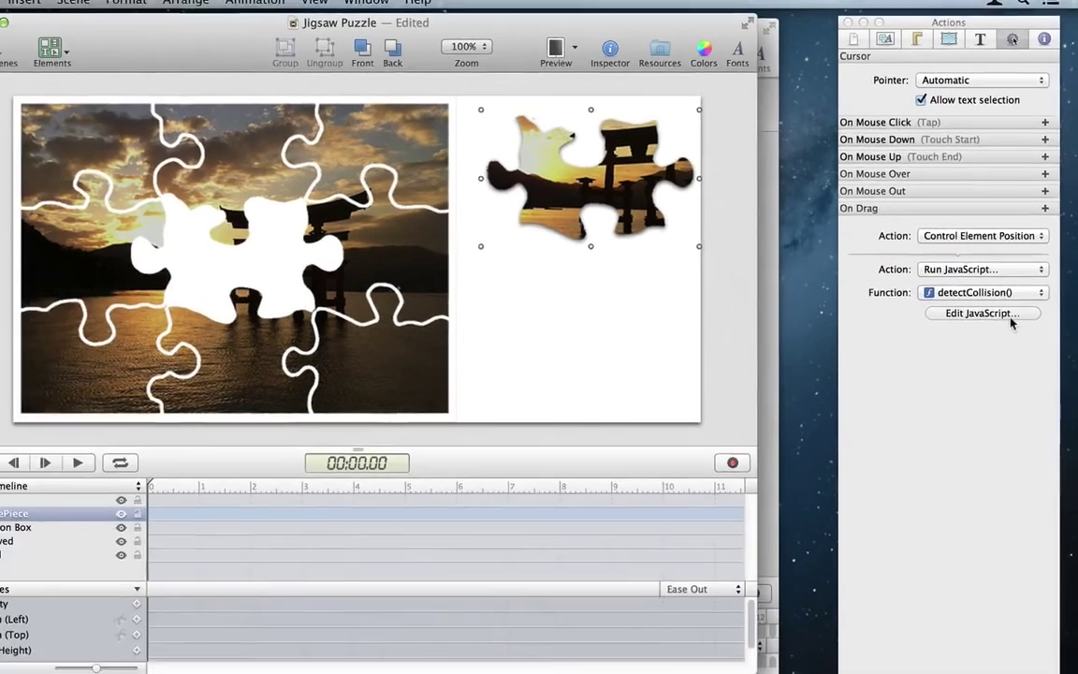
left_click(1016, 386)
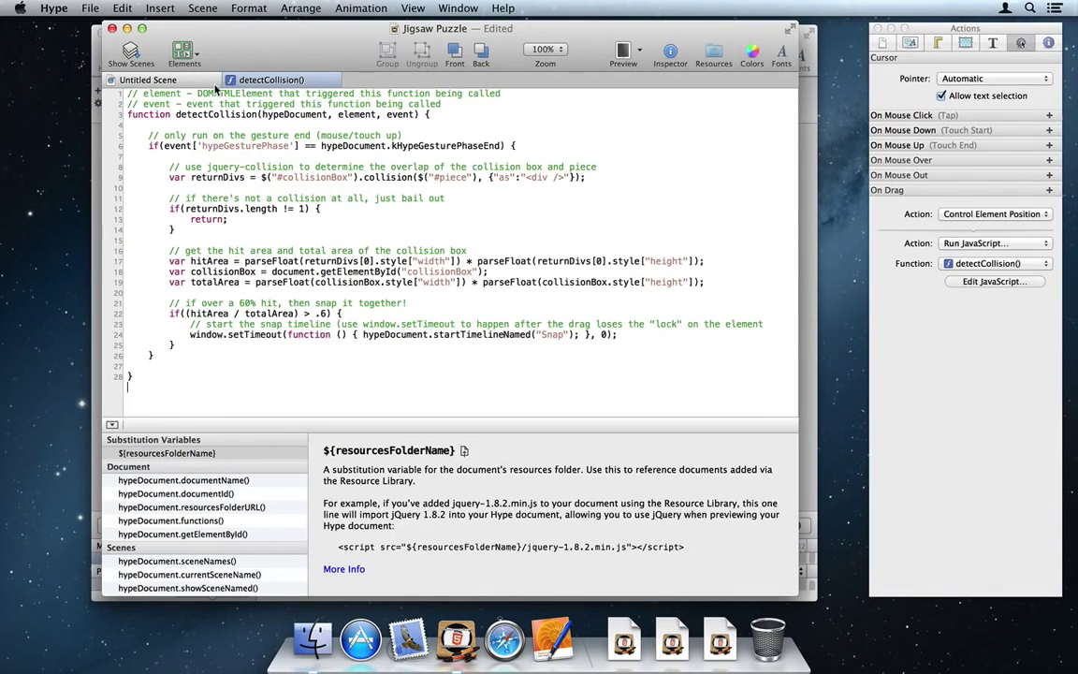
left_click(199, 82)
Preview the puzzle on the iPad, drag the torii piece into place, then open Wedding Photos.
left_click(623, 52)
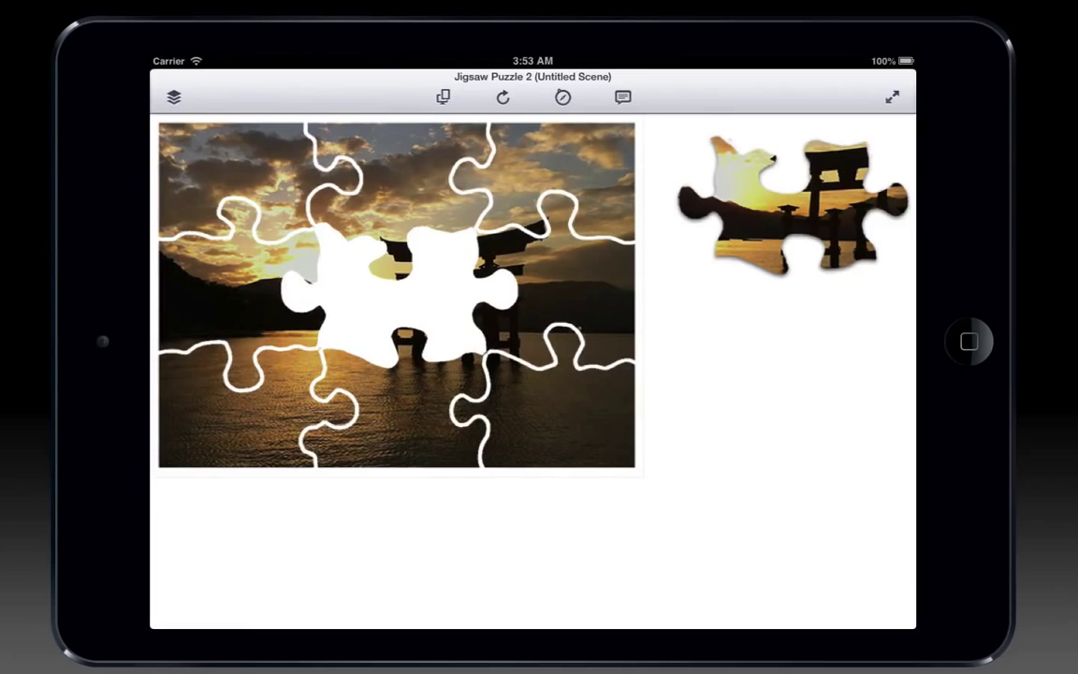
left_click_drag(794, 224, 443, 307)
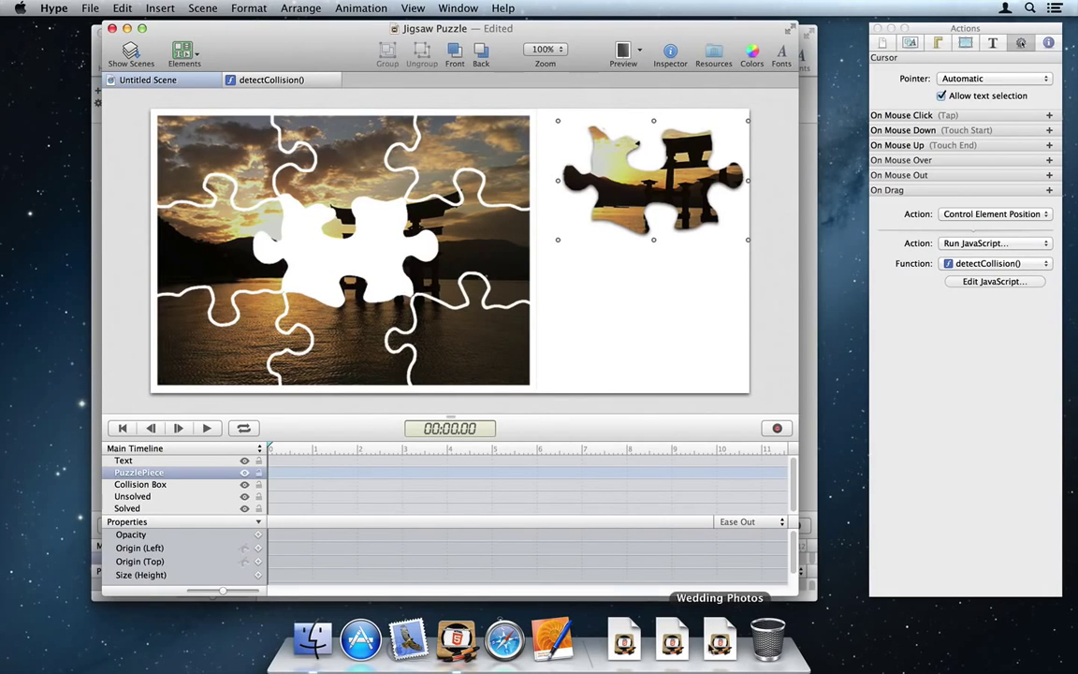
left_click(726, 646)
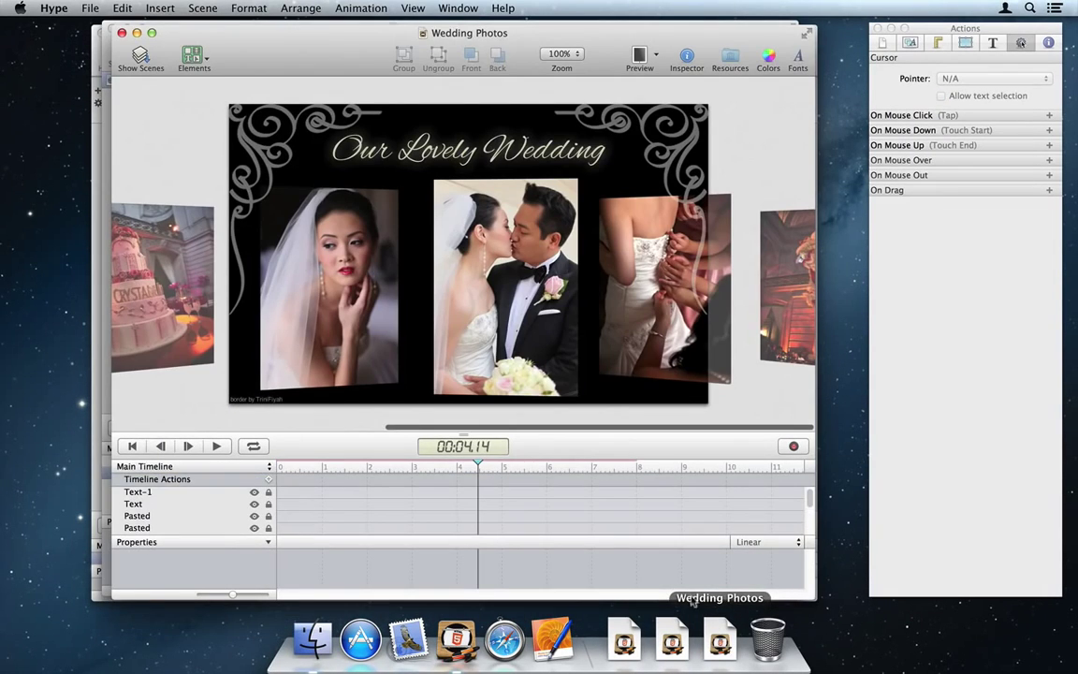
Give the Wedding Photos scene an On Drag action controlling the Main Timeline horizontally.
mouse_move(477, 465)
left_mouse_down()
mouse_move(328, 465)
mouse_move(609, 466)
mouse_move(457, 471)
left_mouse_up()
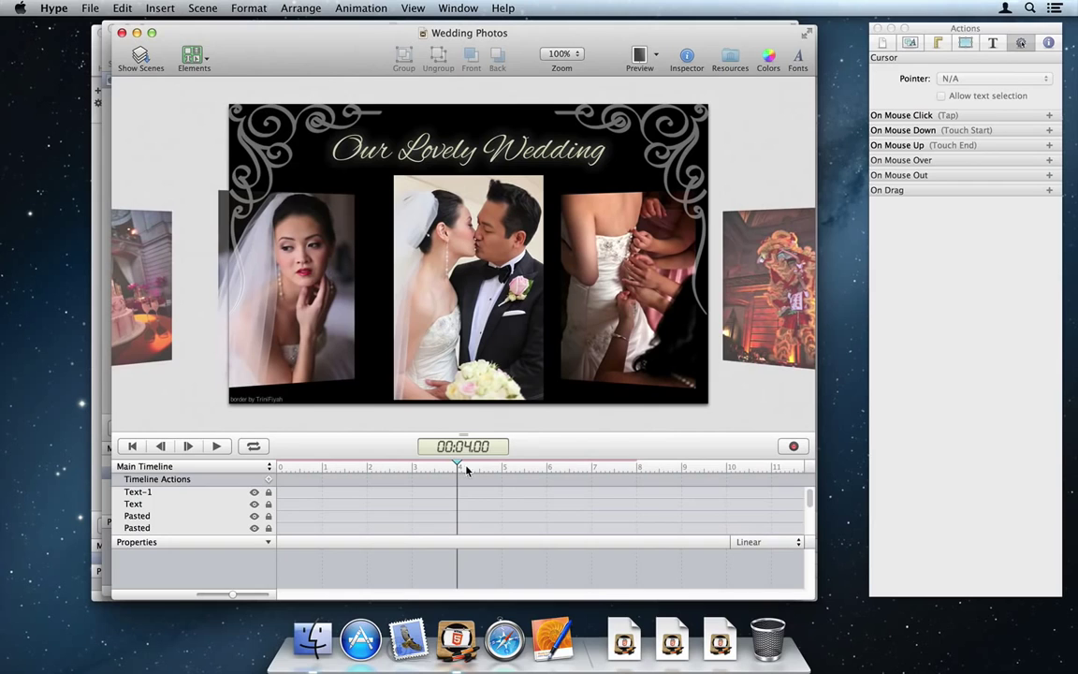
left_click(906, 44)
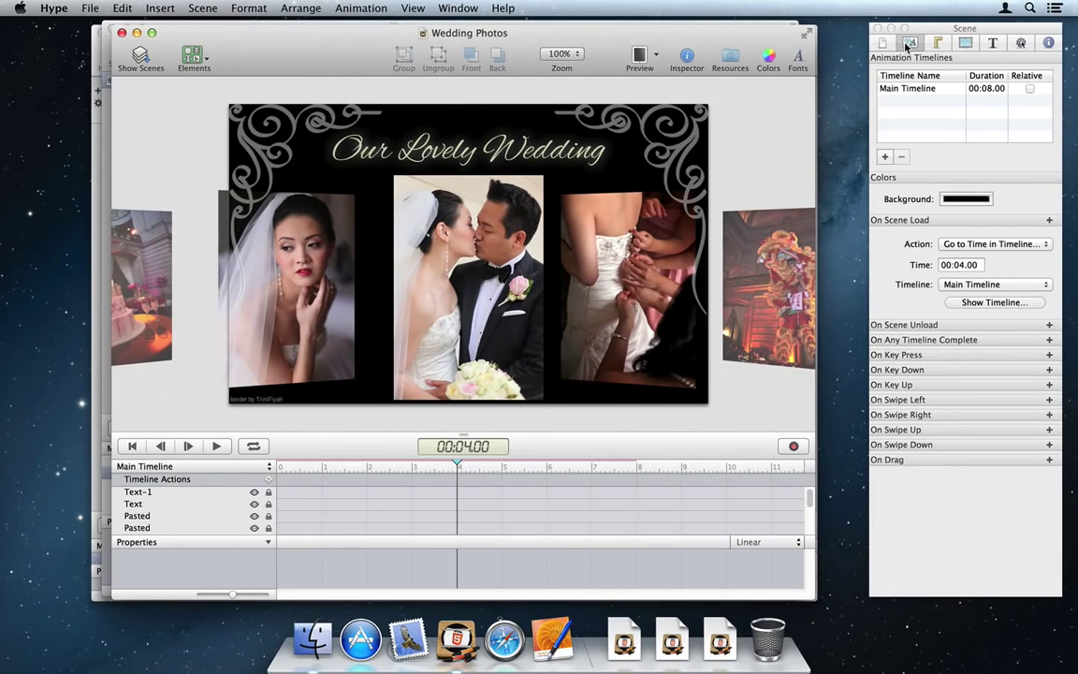
left_click(1048, 460)
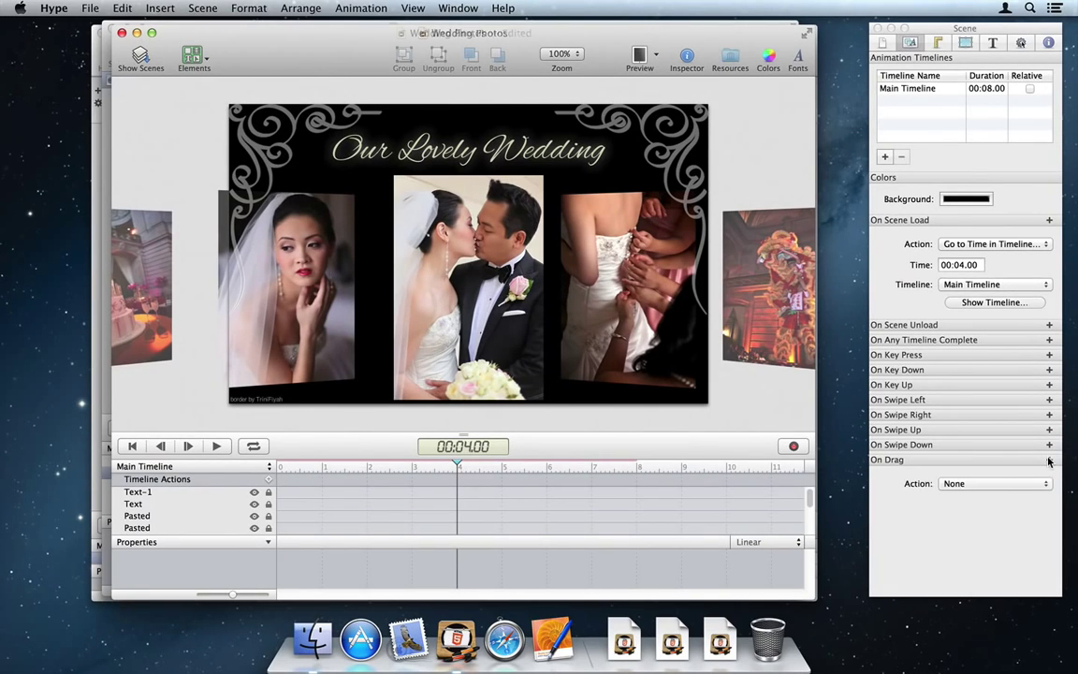
left_click(991, 483)
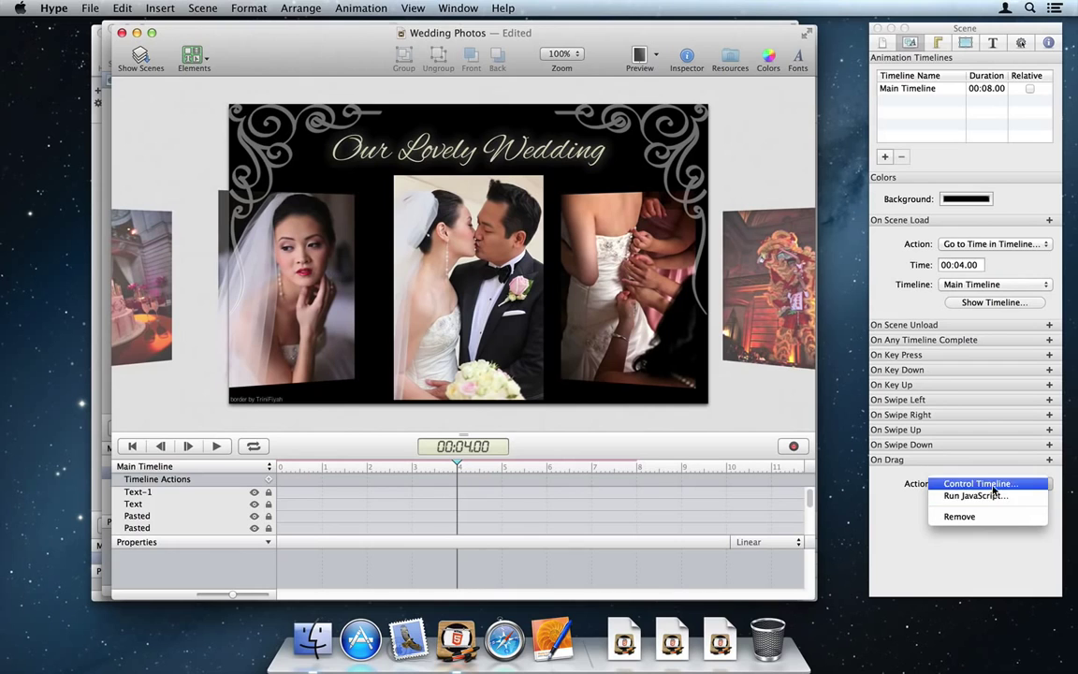
left_click(993, 484)
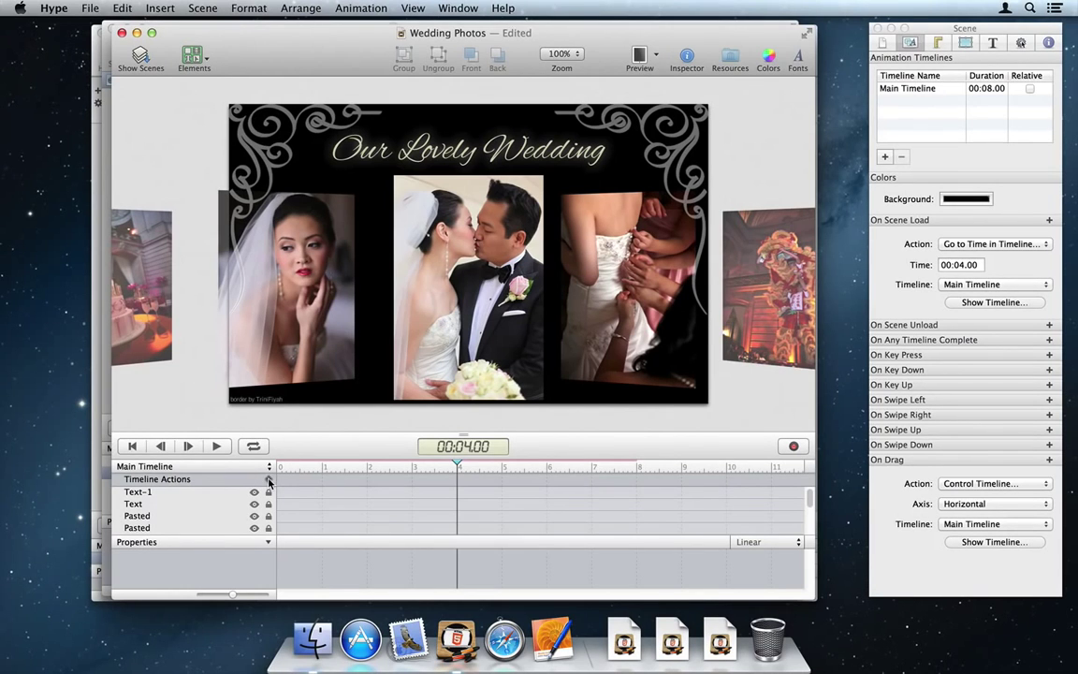
Add a timeline action at 4 seconds that pauses the timeline.
left_click(268, 482)
left_click(445, 526)
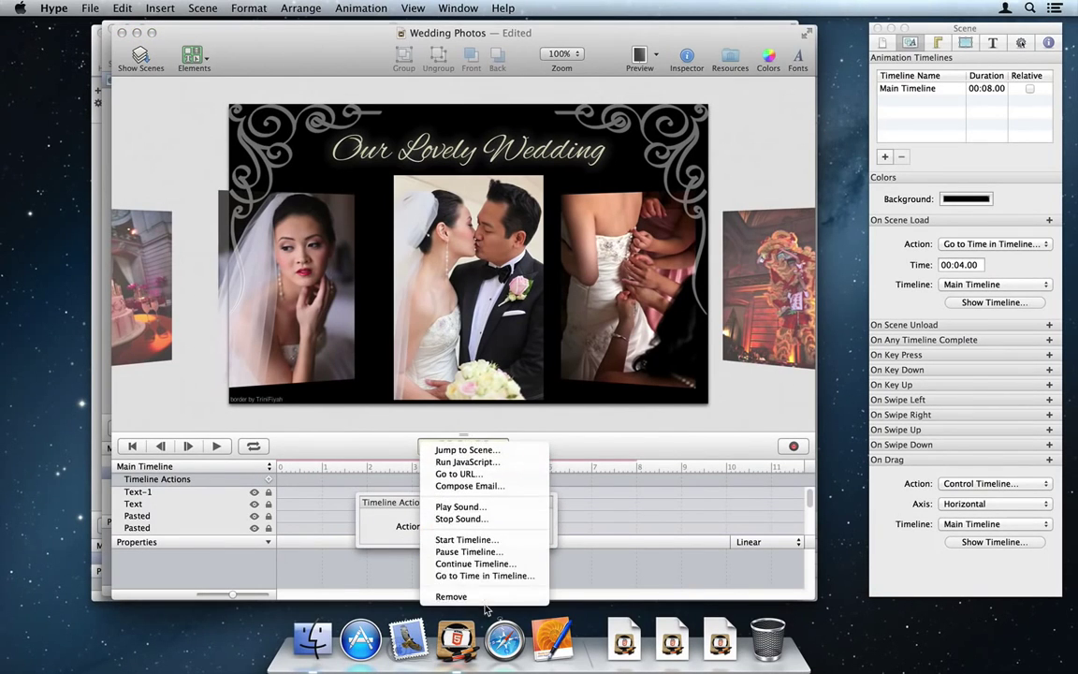
left_click(468, 552)
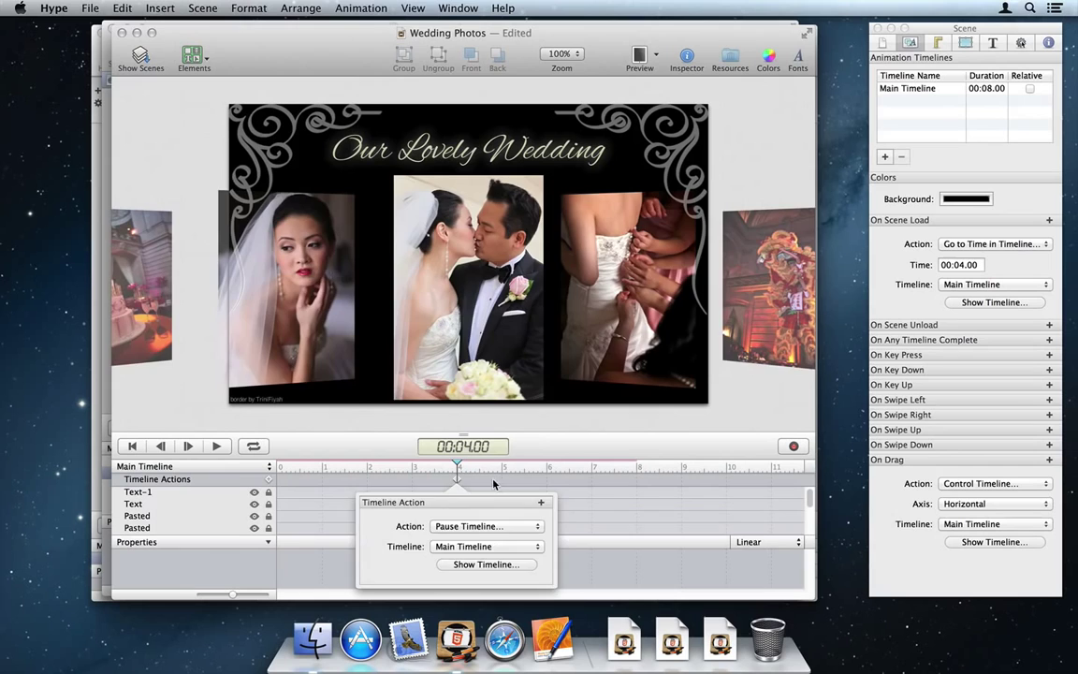
left_click(494, 484)
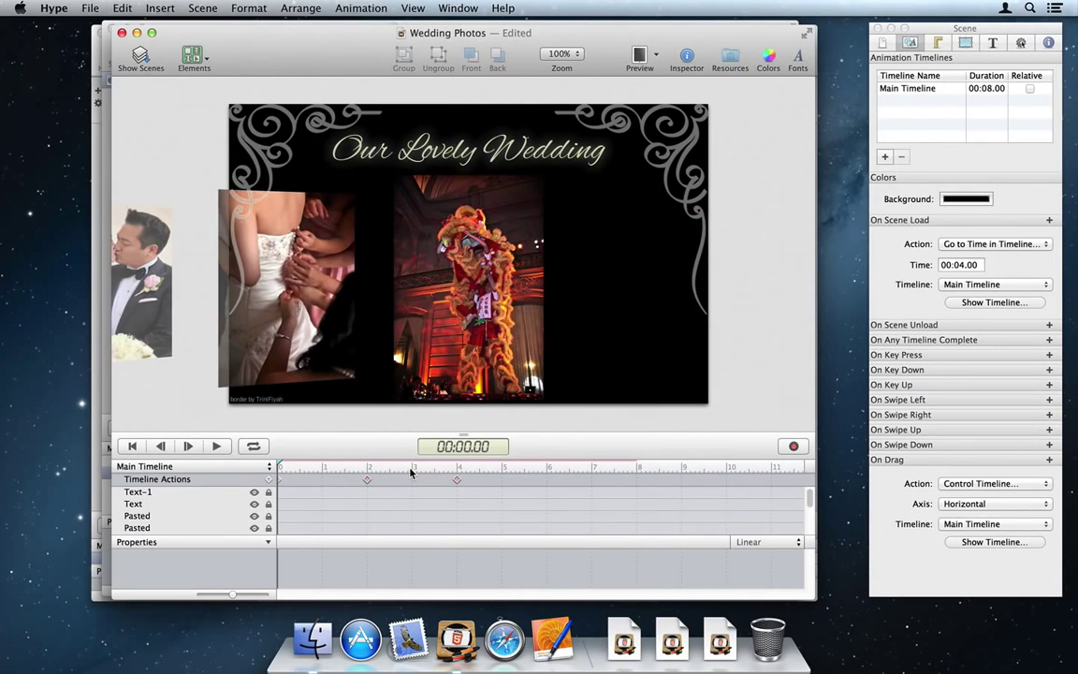
Move the playhead to 6 s and 8 s and paste a timeline action at 8 s.
key("space")
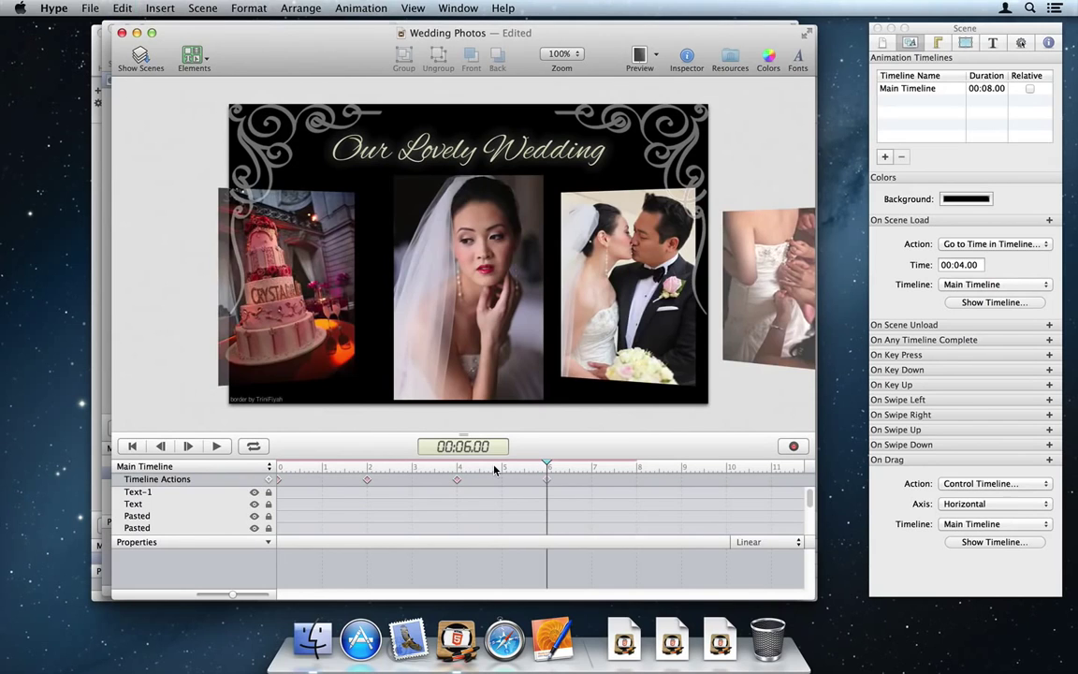
key("space")
key("super+v")
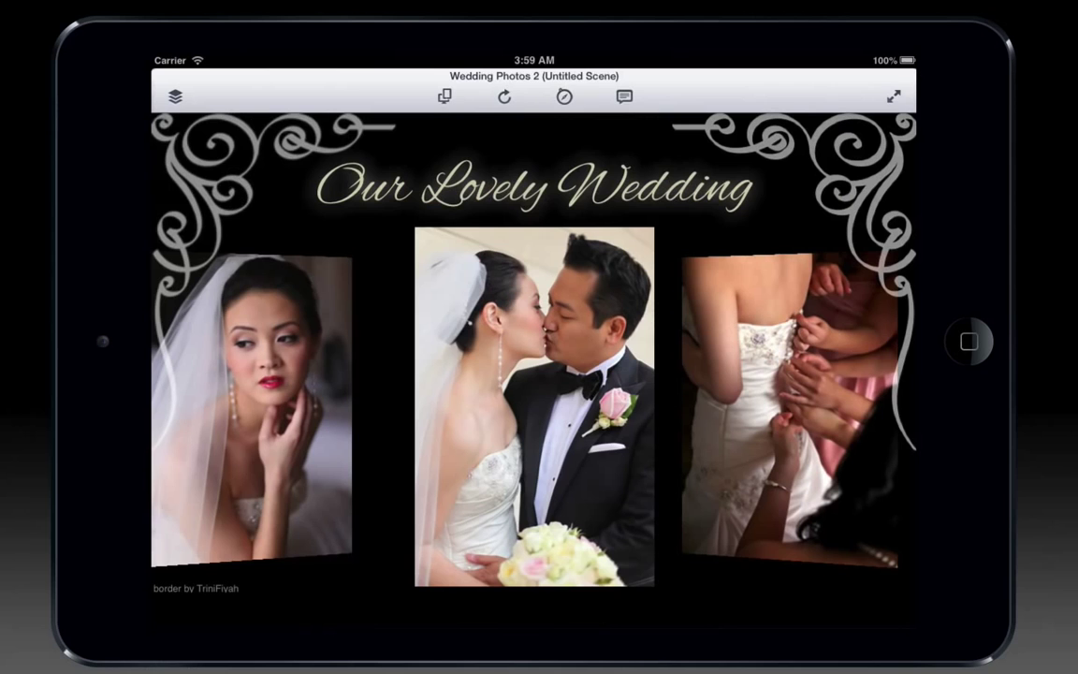
Swipe the wedding photo strip left and back right in the iPad preview.
left_click_drag(809, 535, 561, 539)
left_click(700, 527)
left_click_drag(700, 528, 842, 529)
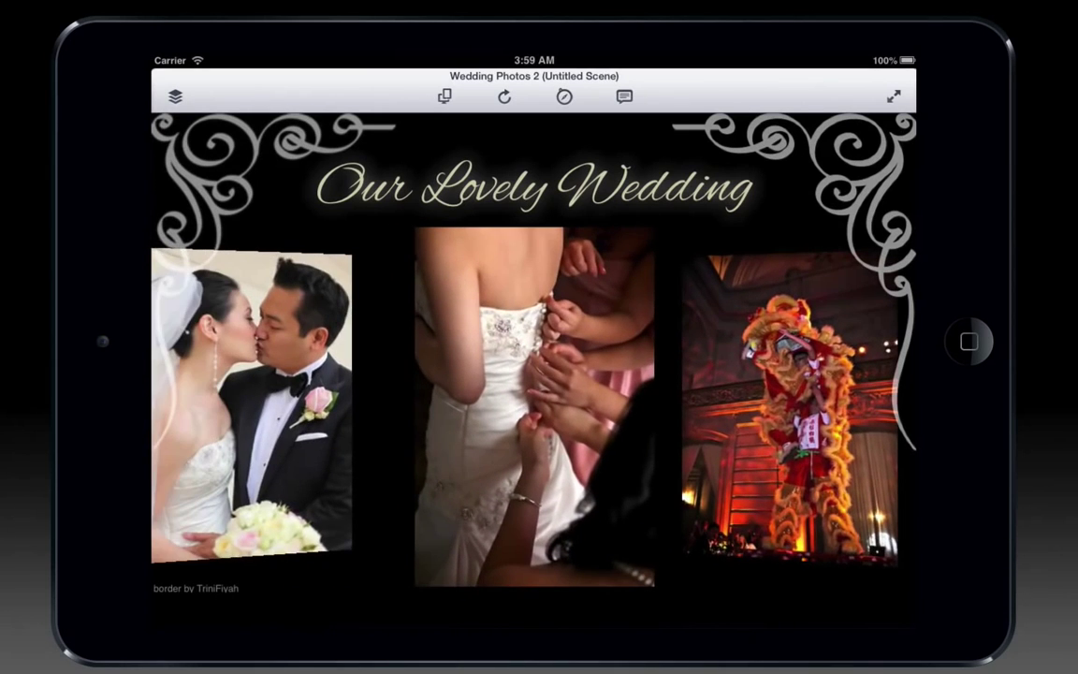
left_click_drag(435, 509, 852, 502)
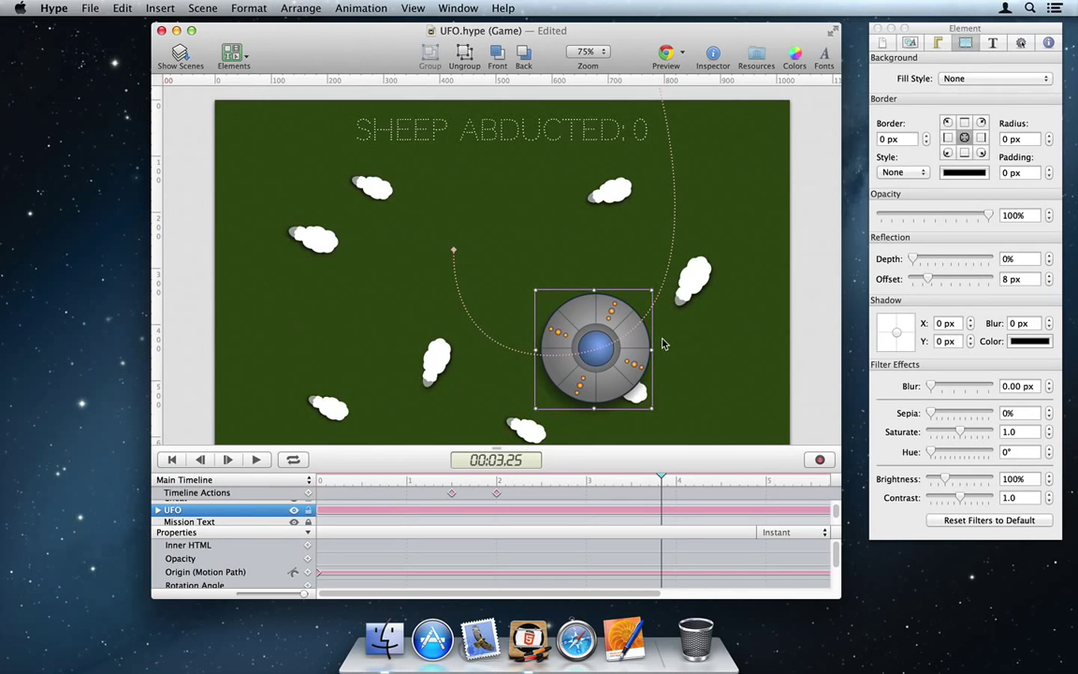
Set the UFO game's viewport to Default, leaving user scaling allowed.
left_click(884, 44)
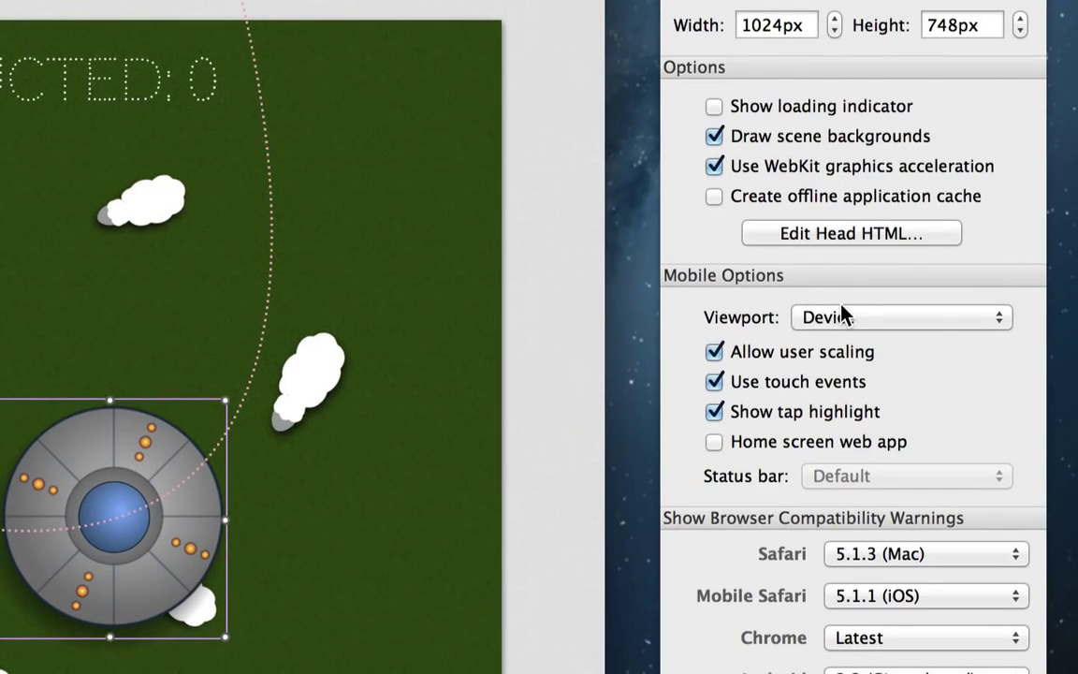
left_click(841, 309)
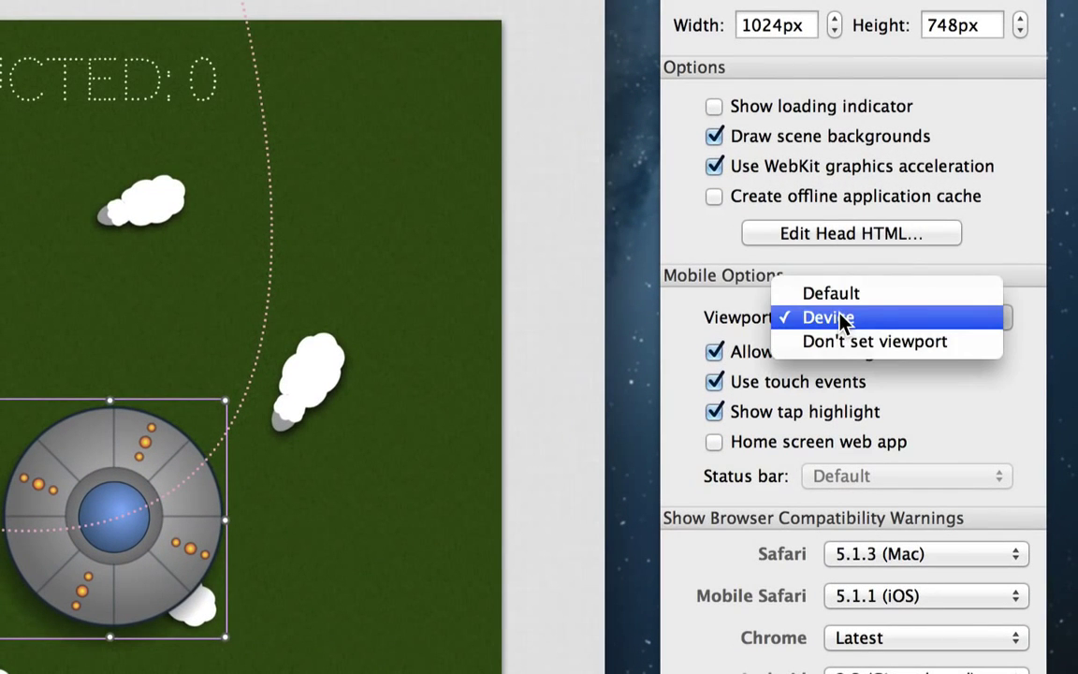
left_click(878, 297)
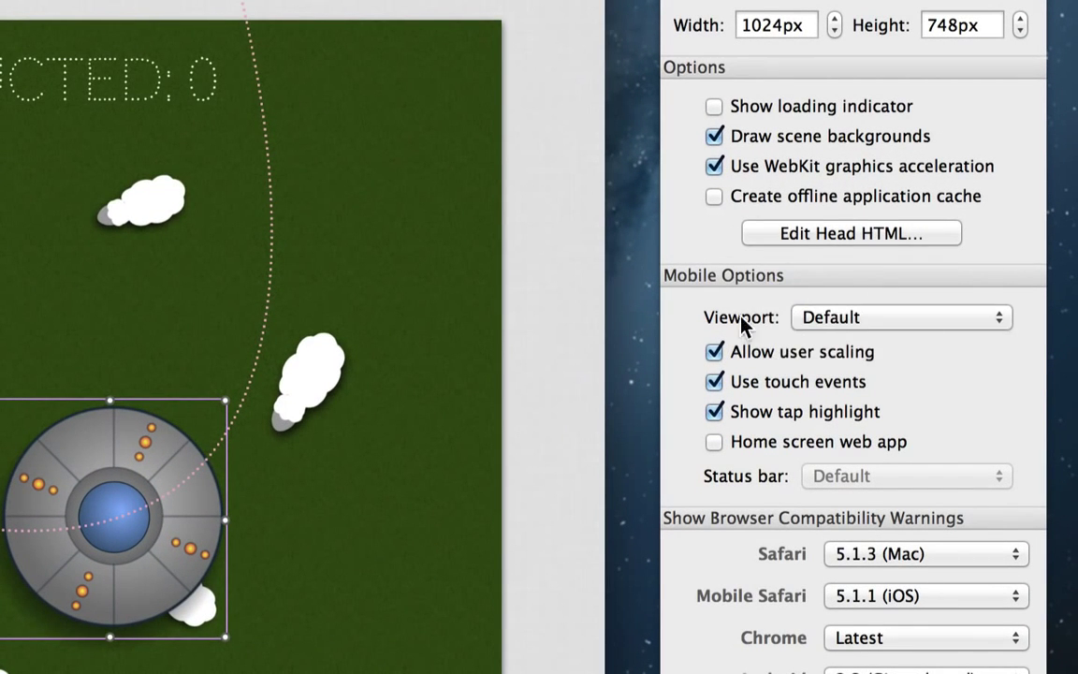
left_click(714, 353)
left_click(714, 353)
Make the game a home screen web app with a Black status bar.
left_click(715, 440)
left_click(859, 475)
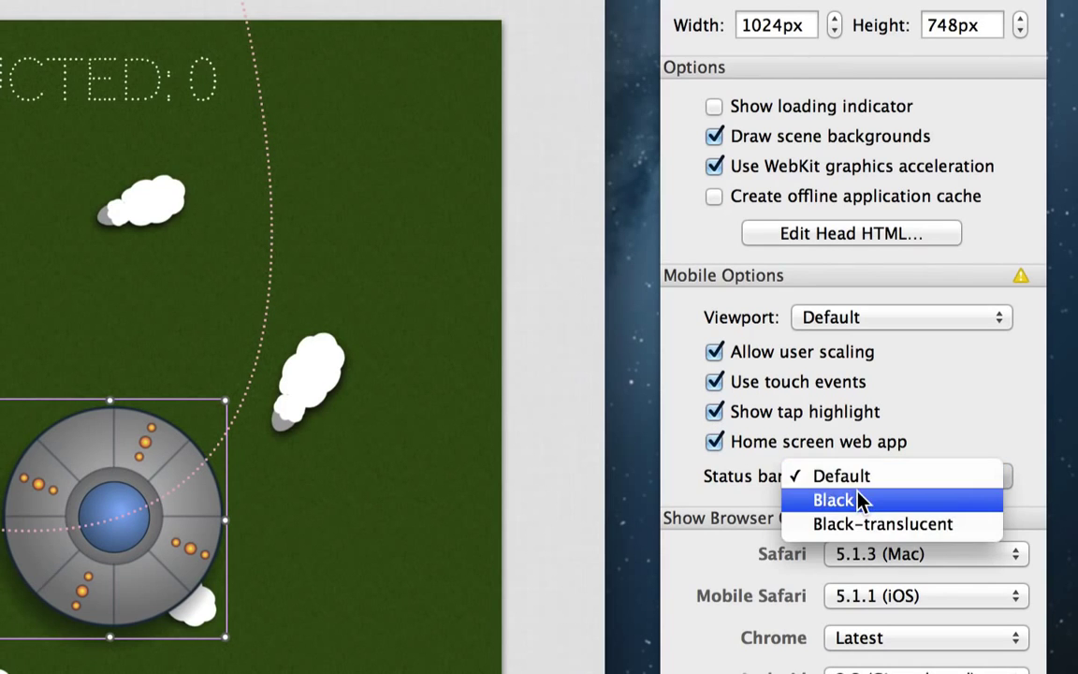
left_click(861, 502)
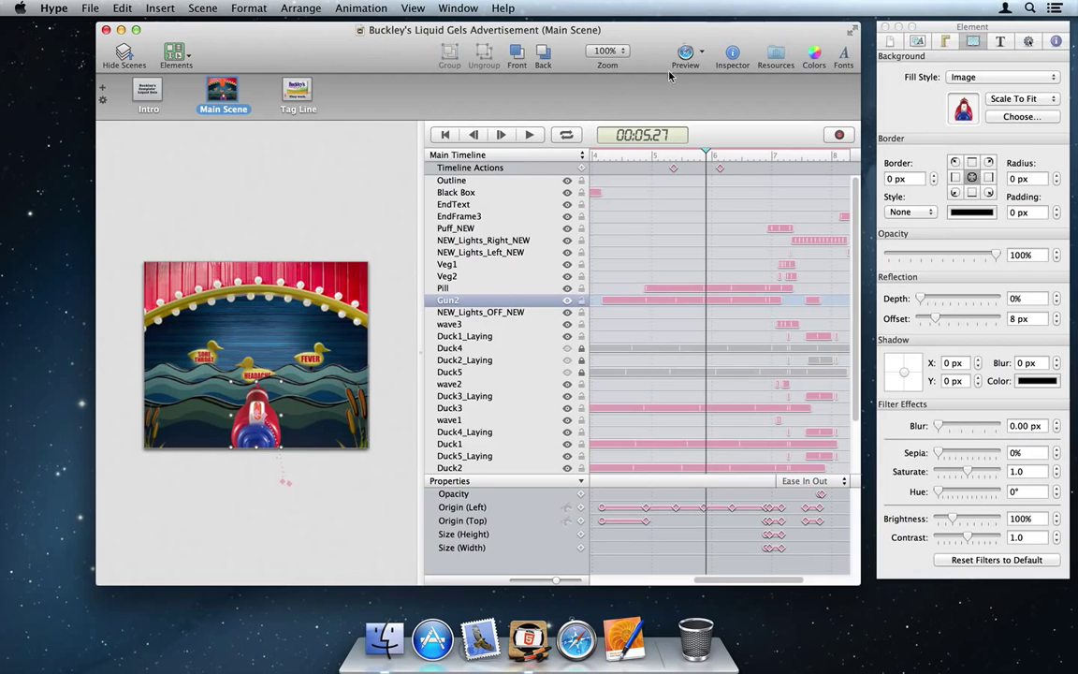
Preview the Buckley's ad in Google Chrome, return to Hype, and preview it in Chrome again.
left_click(701, 53)
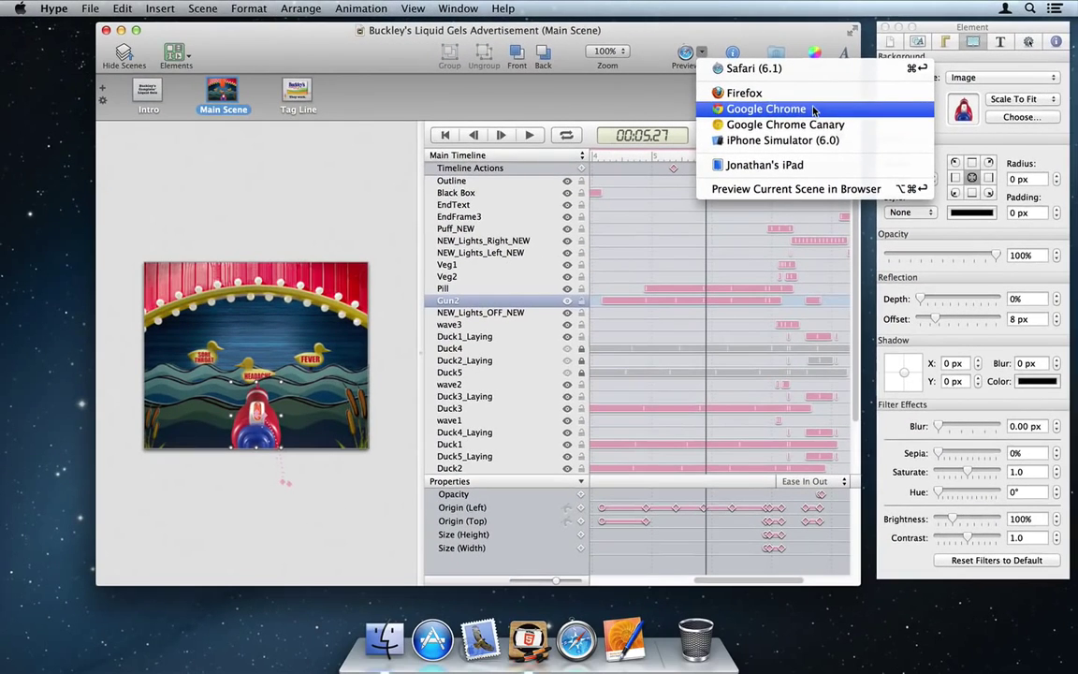
left_click(659, 200)
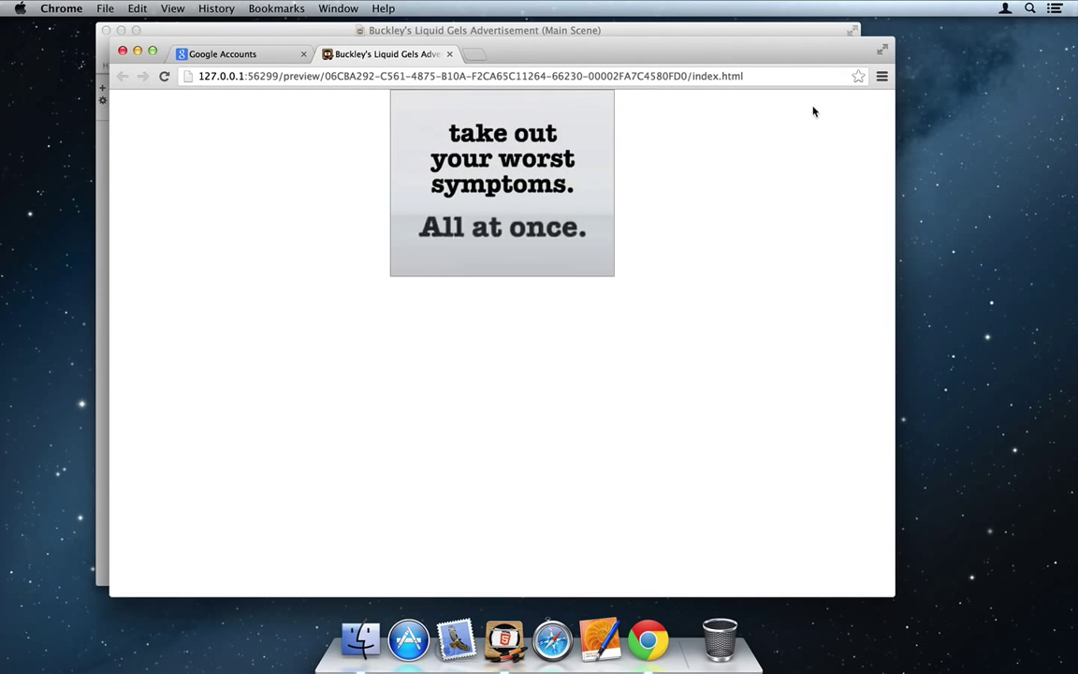
left_click(787, 32)
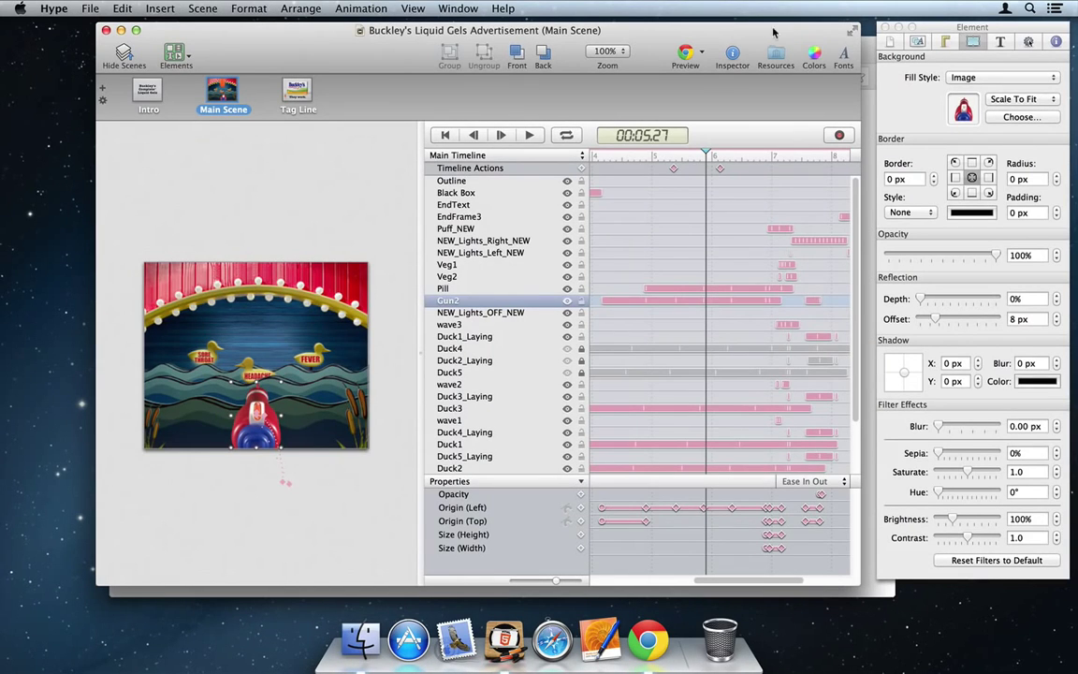
left_click(681, 58)
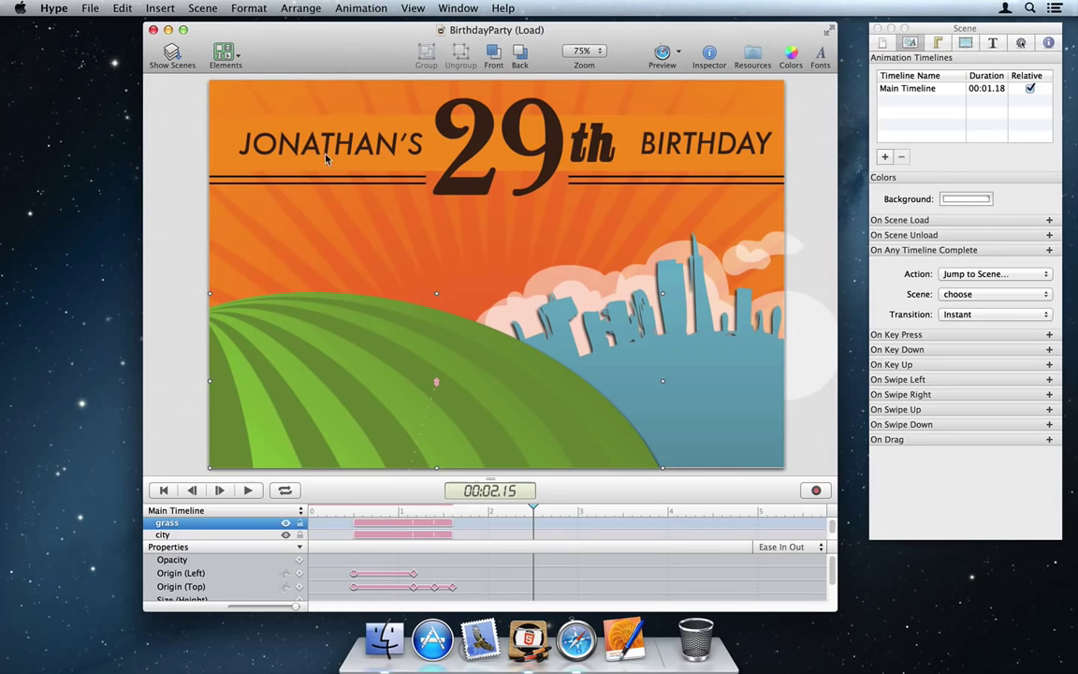
Export BirthdayParty as an HTML5 folder with text contents included for search engines.
left_click(87, 8)
mouse_move(133, 186)
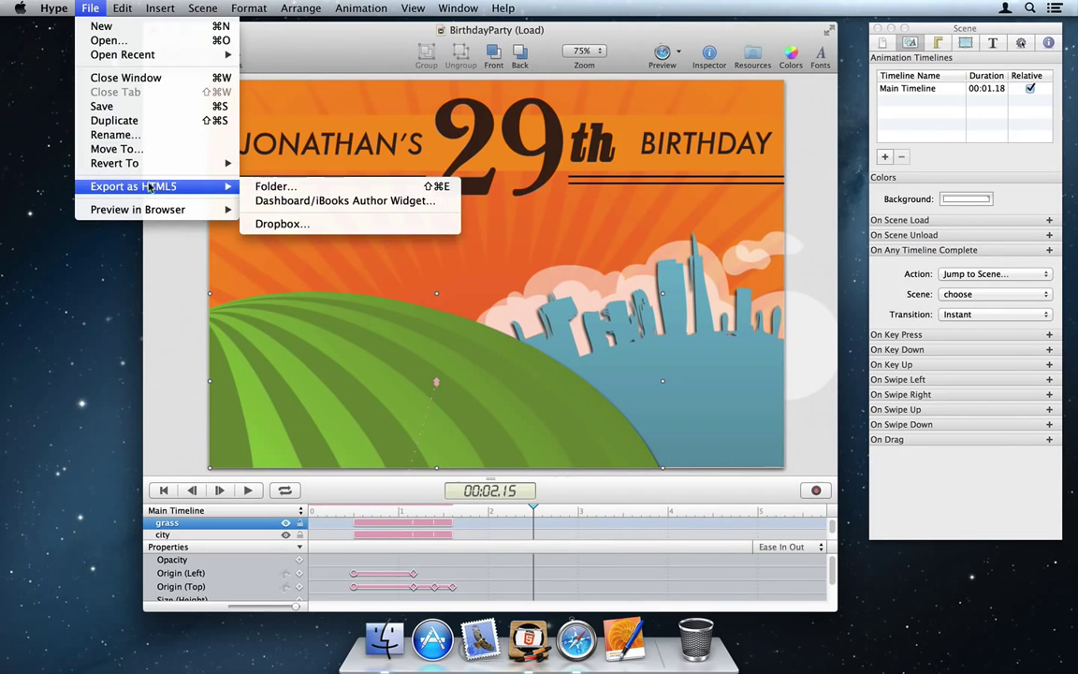
left_click(300, 184)
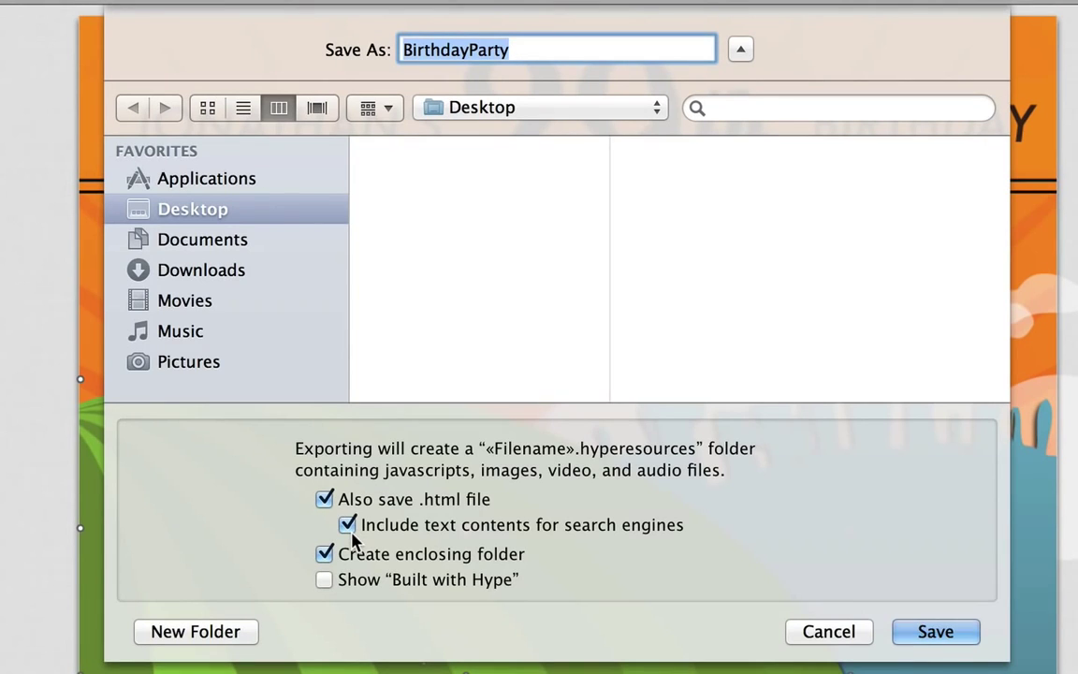
left_click(352, 530)
left_click(353, 532)
Google the 29th birthday party's title in quotes and open the published BirthdayParty page.
type("\"J")
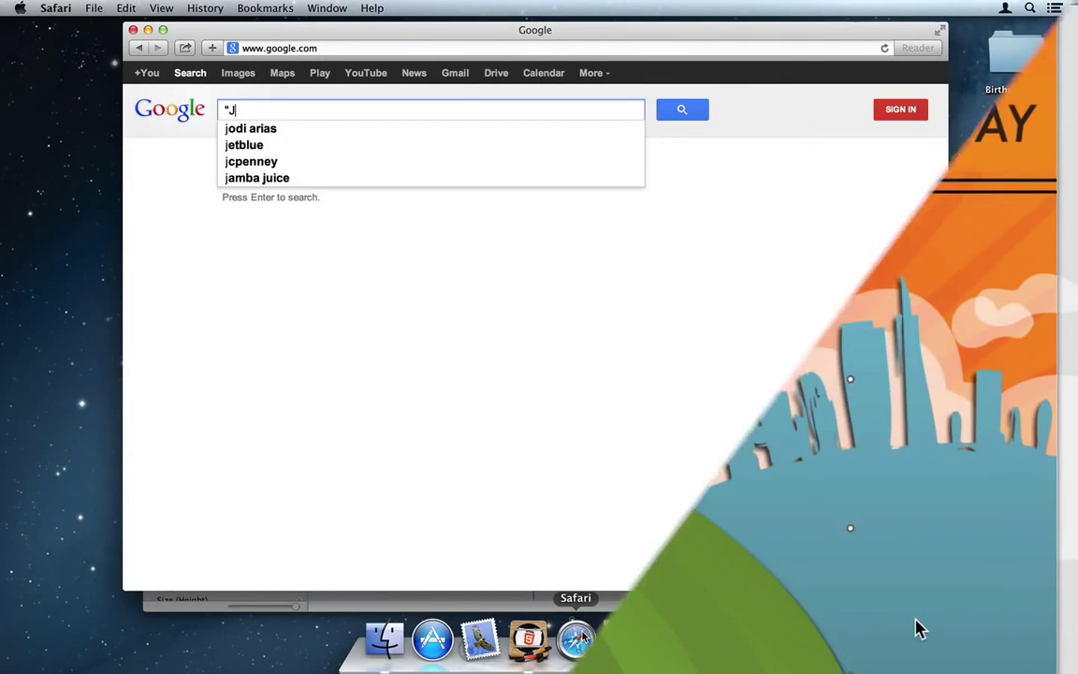
type("onathan's 29th Birthday Party")
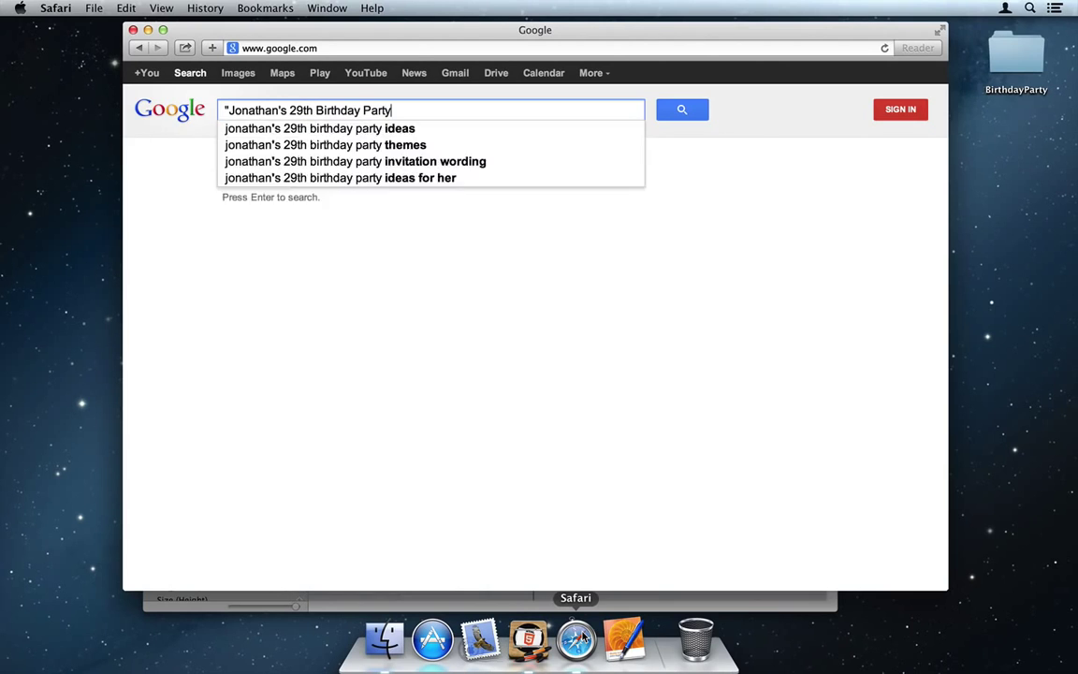
type("\"")
key("Return")
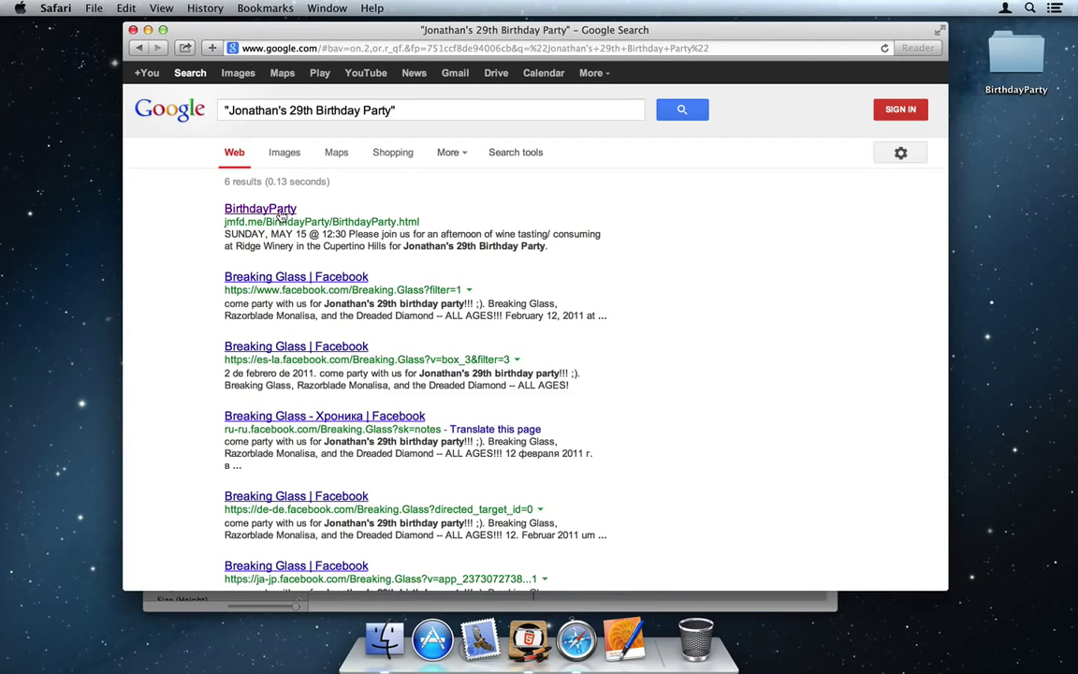
left_click(278, 211)
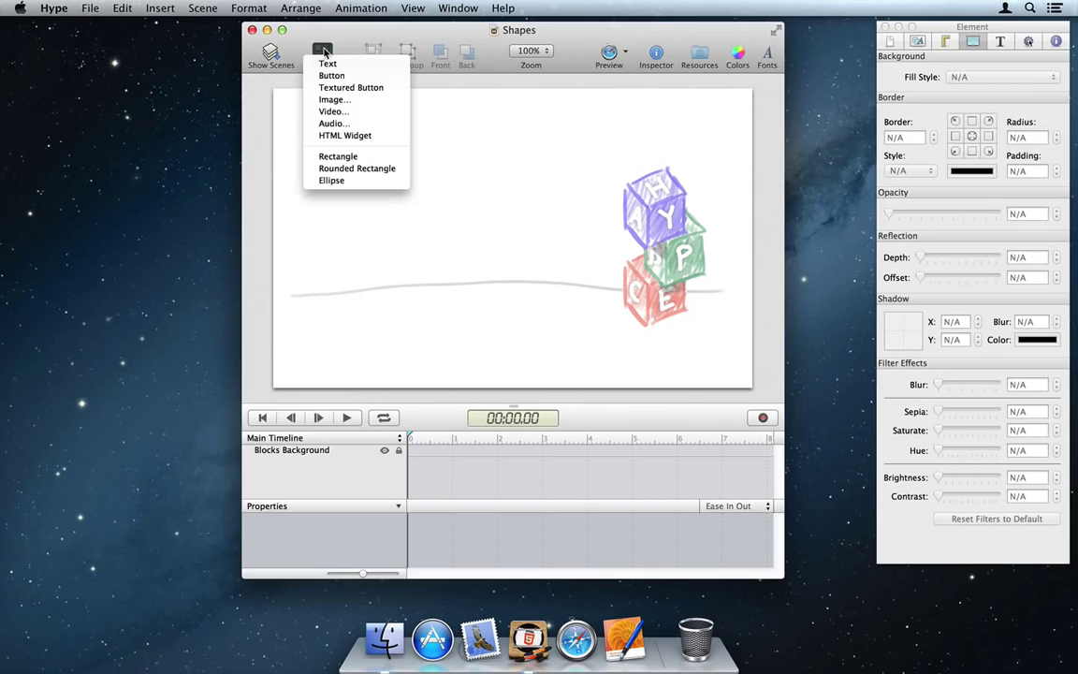
Add an ellipse, a rounded rectangle and a rectangle, dragging each up-left to overlap the previous.
left_click(370, 182)
left_click_drag(447, 216, 328, 160)
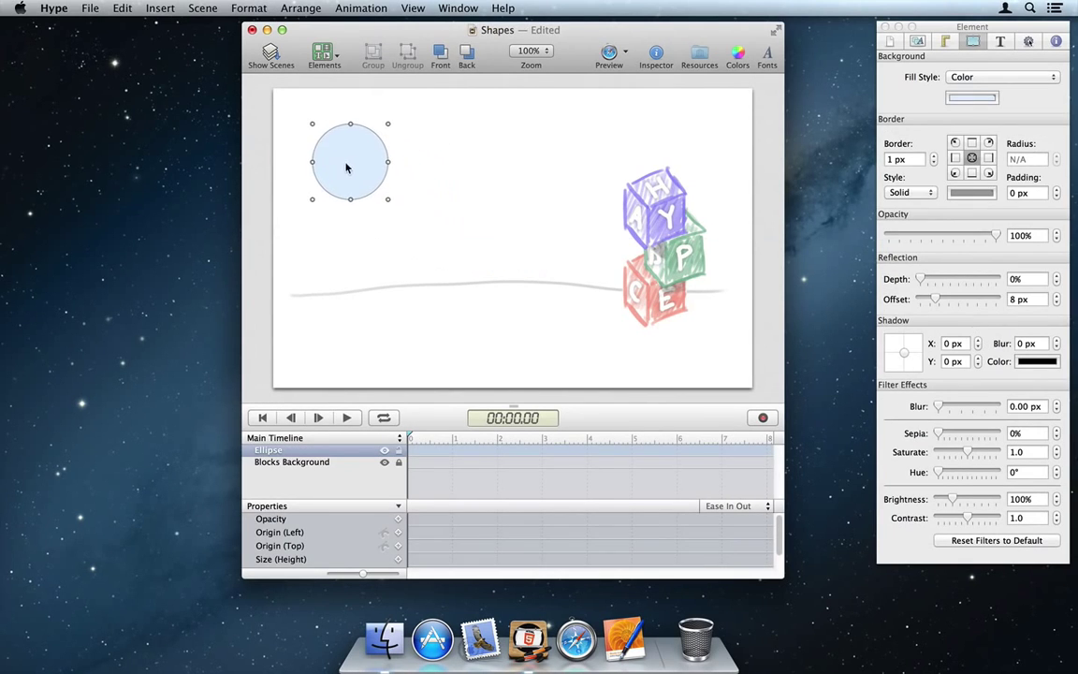
left_click(323, 52)
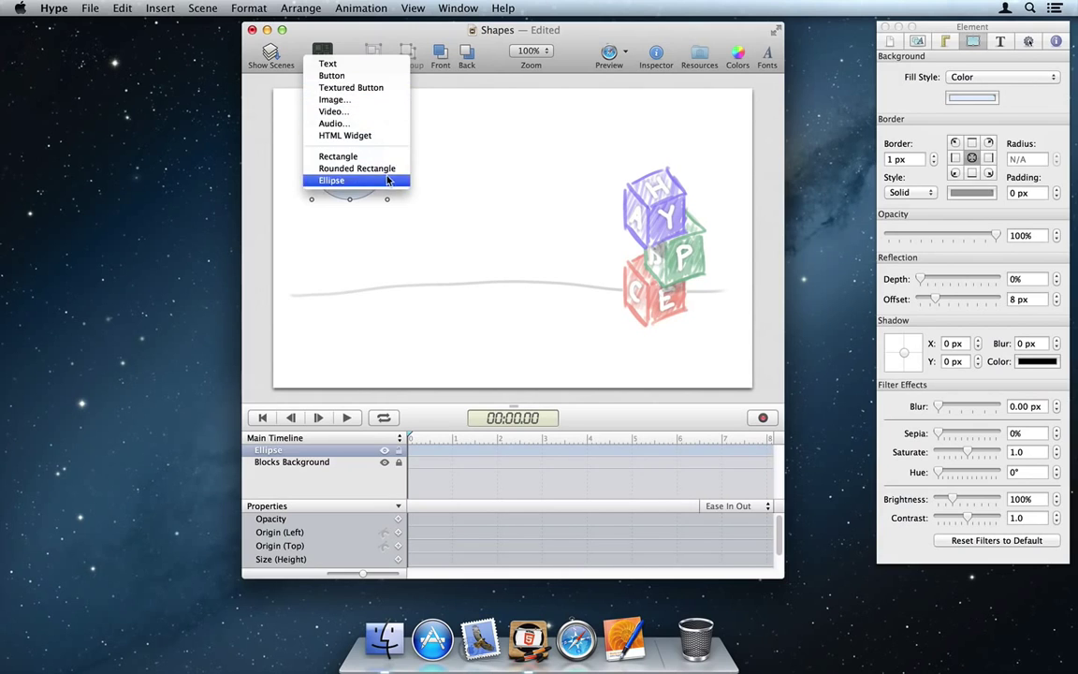
left_click(402, 169)
left_click_drag(510, 244, 391, 197)
left_click(330, 60)
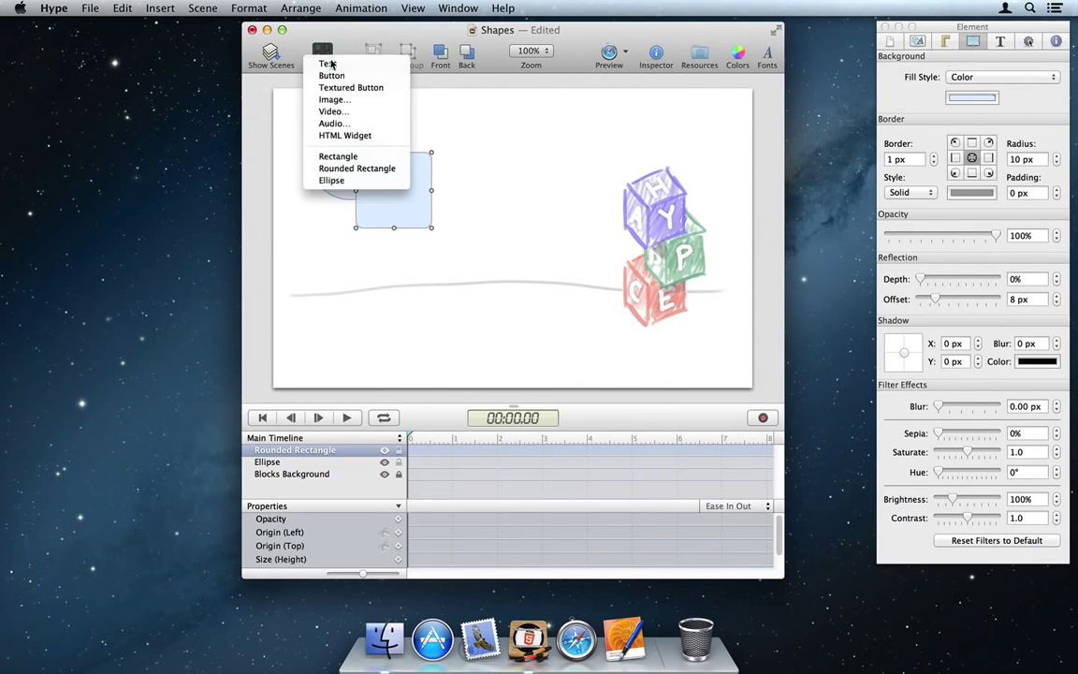
left_click(366, 157)
left_click_drag(520, 244, 432, 223)
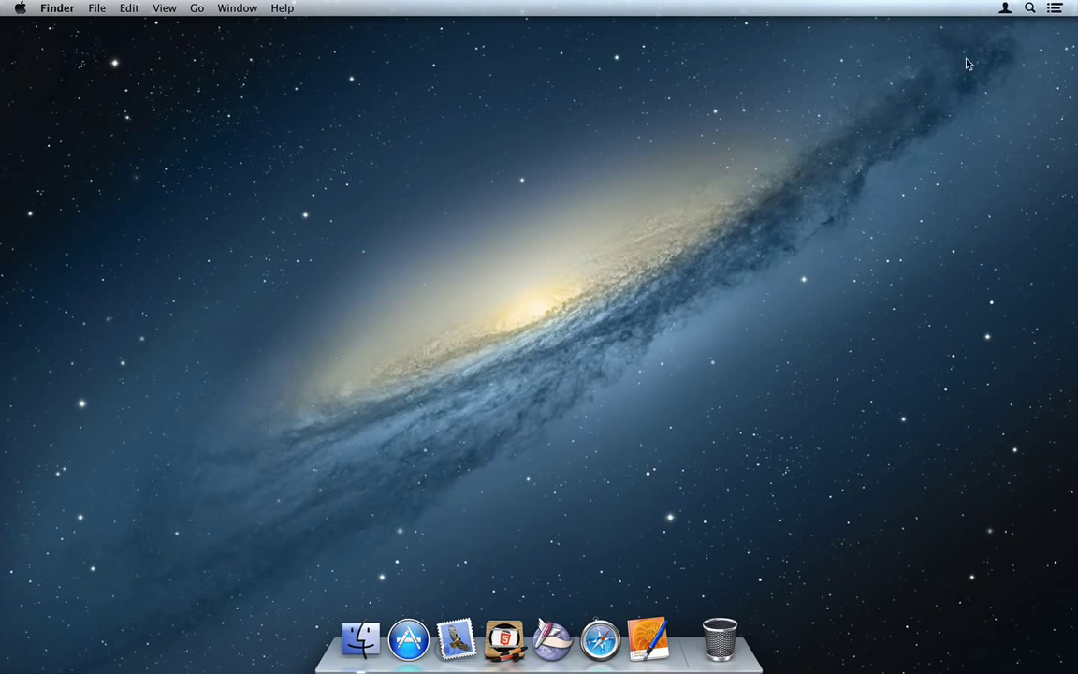
Find the birthday party document with a Spotlight search and open its Finder result.
left_click(1030, 8)
type("Jon")
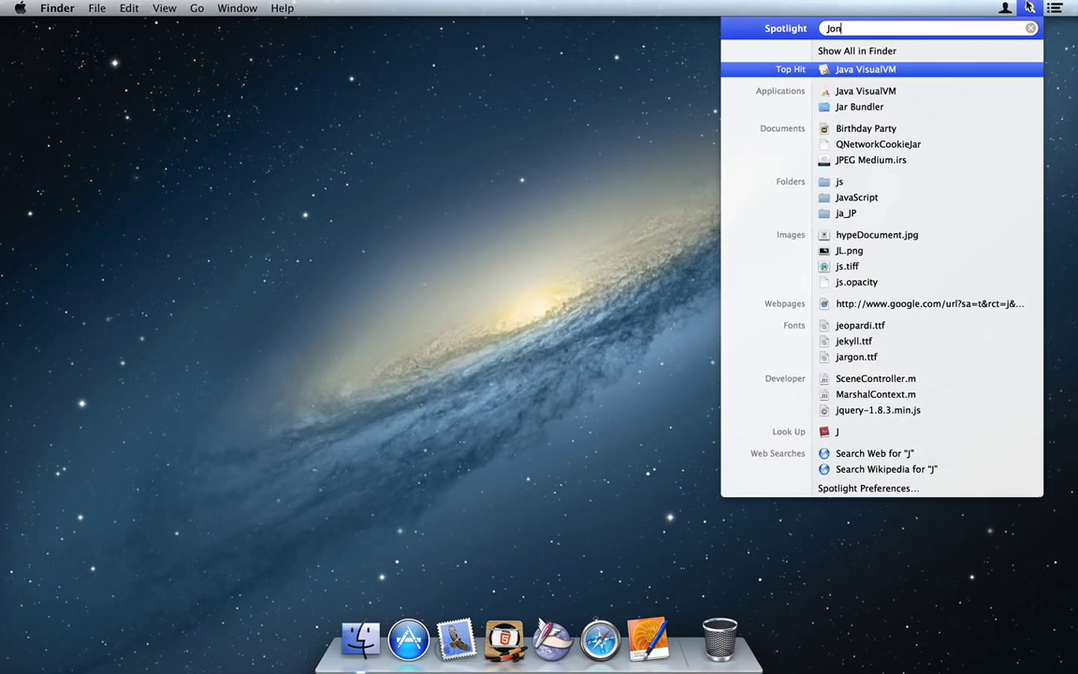
type("athan's 29th")
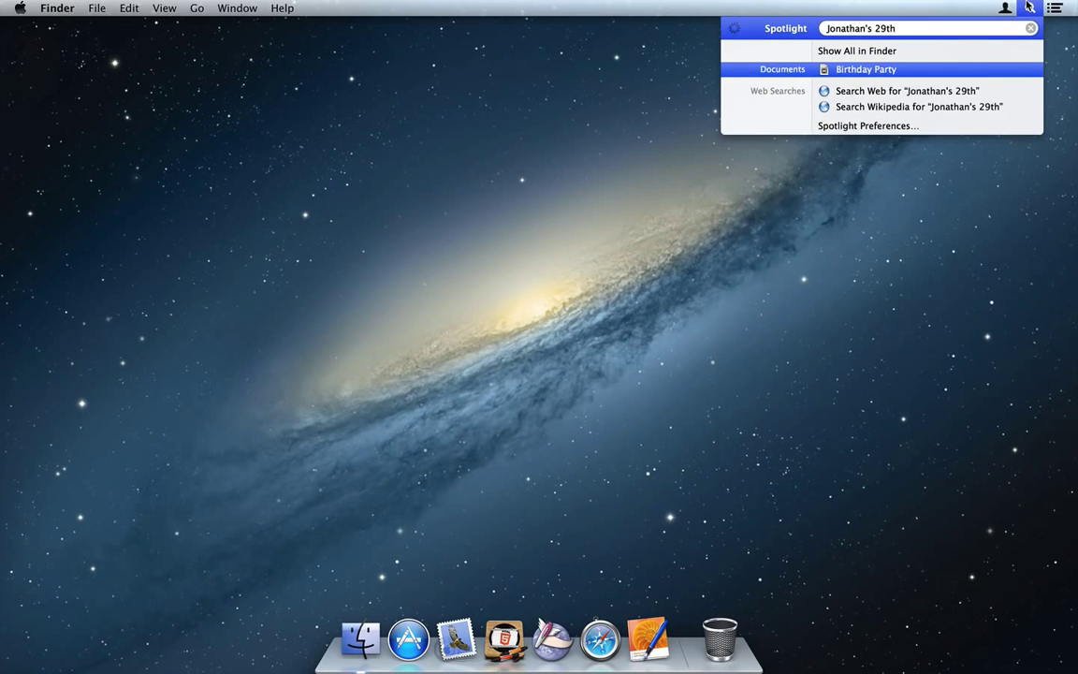
left_click(951, 70, "super")
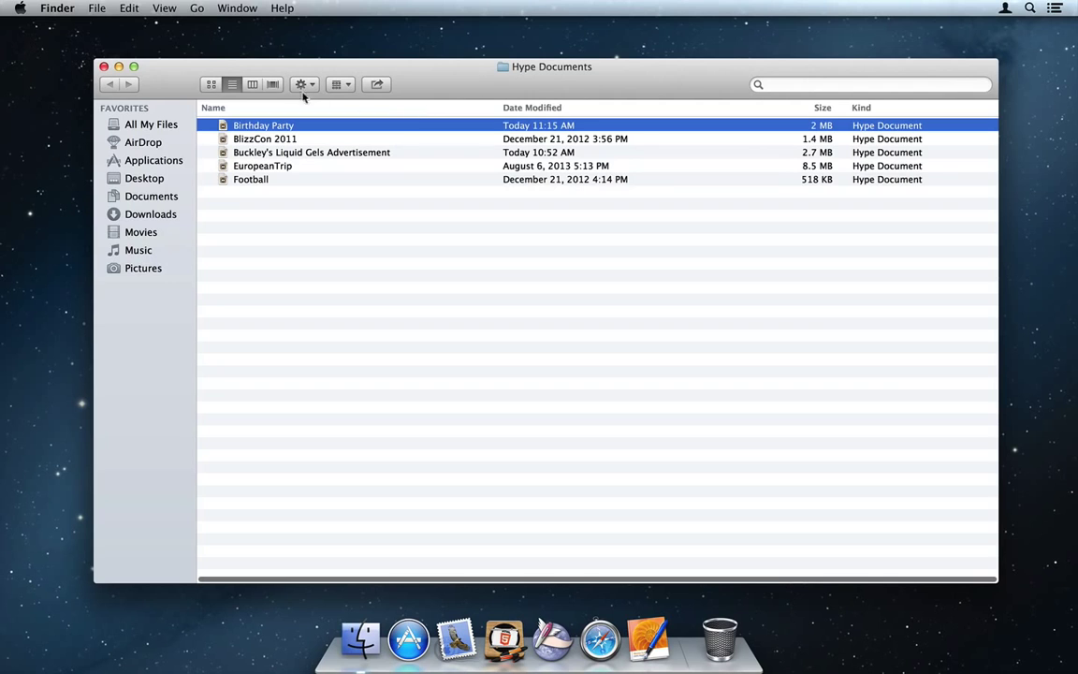
Show Hype Documents as icons, Quick Look BlizzCon 2011 then Birthday Party, and open Birthday Party in Hype.
left_click(210, 84)
left_click(592, 175)
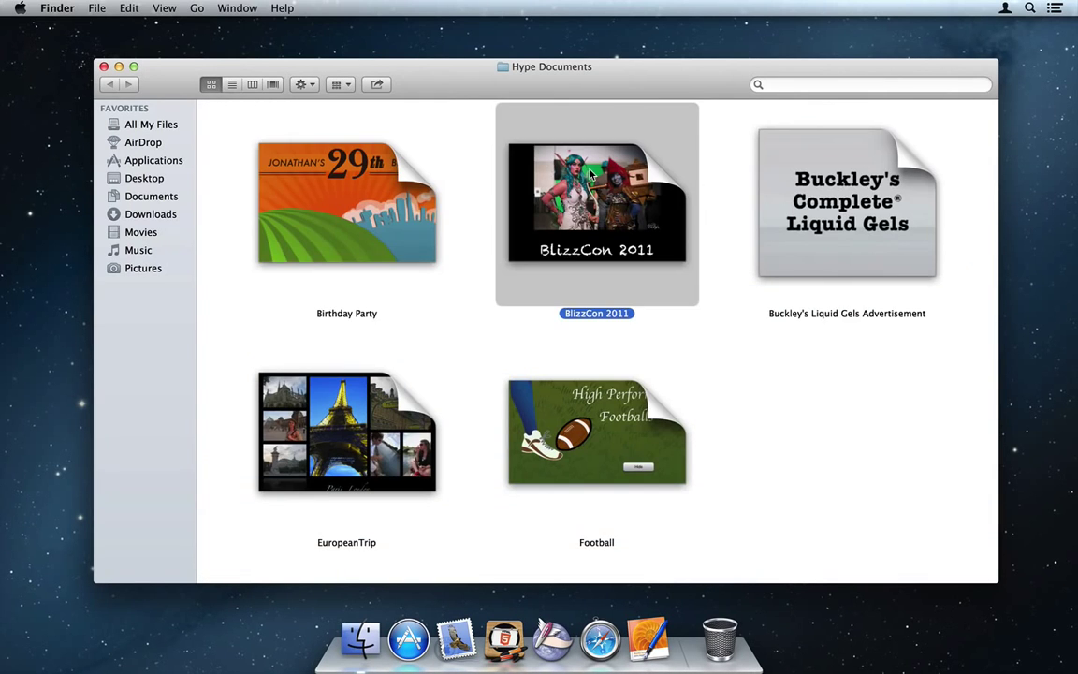
key("space")
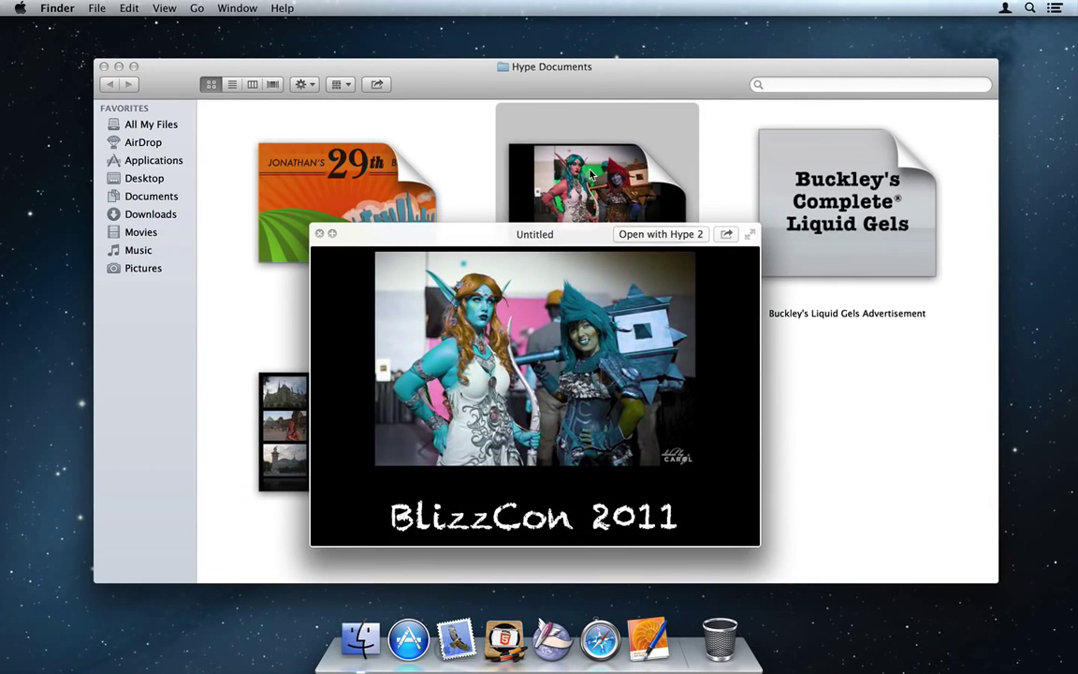
key("Left")
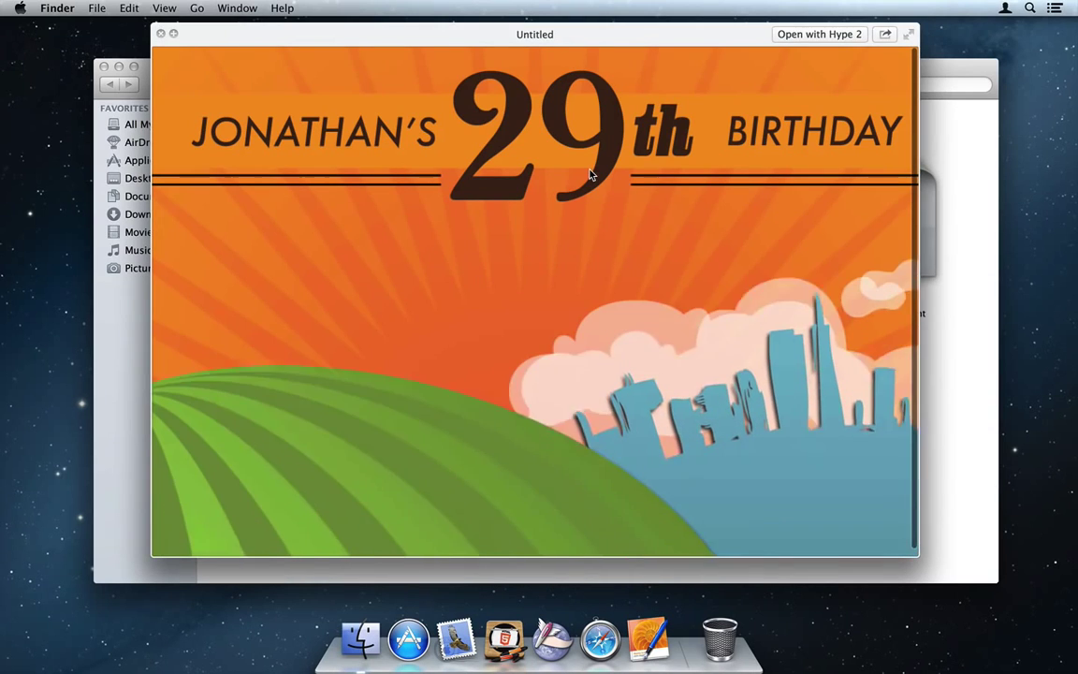
left_click(830, 37)
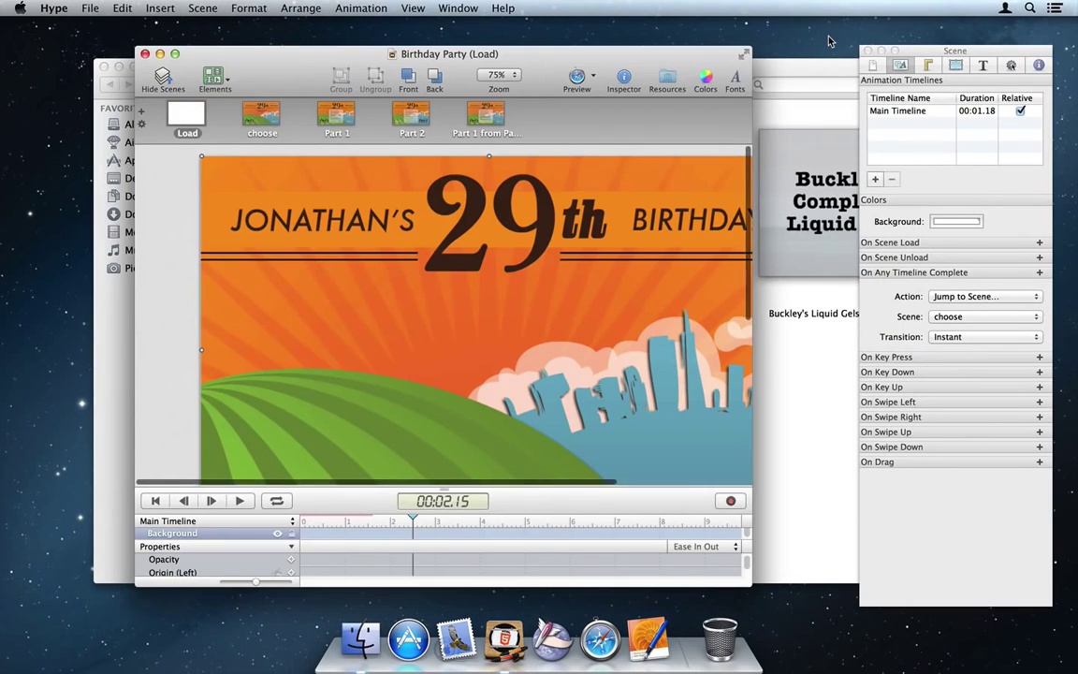
Switch the Birthday Party document window to full-screen mode.
left_click(739, 59)
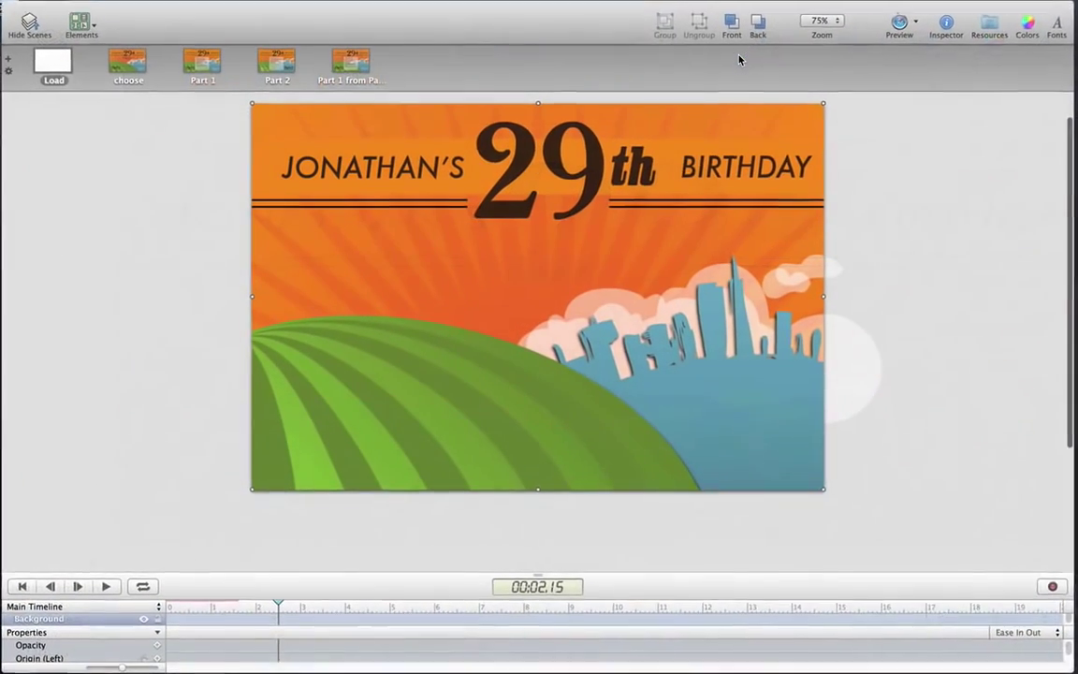